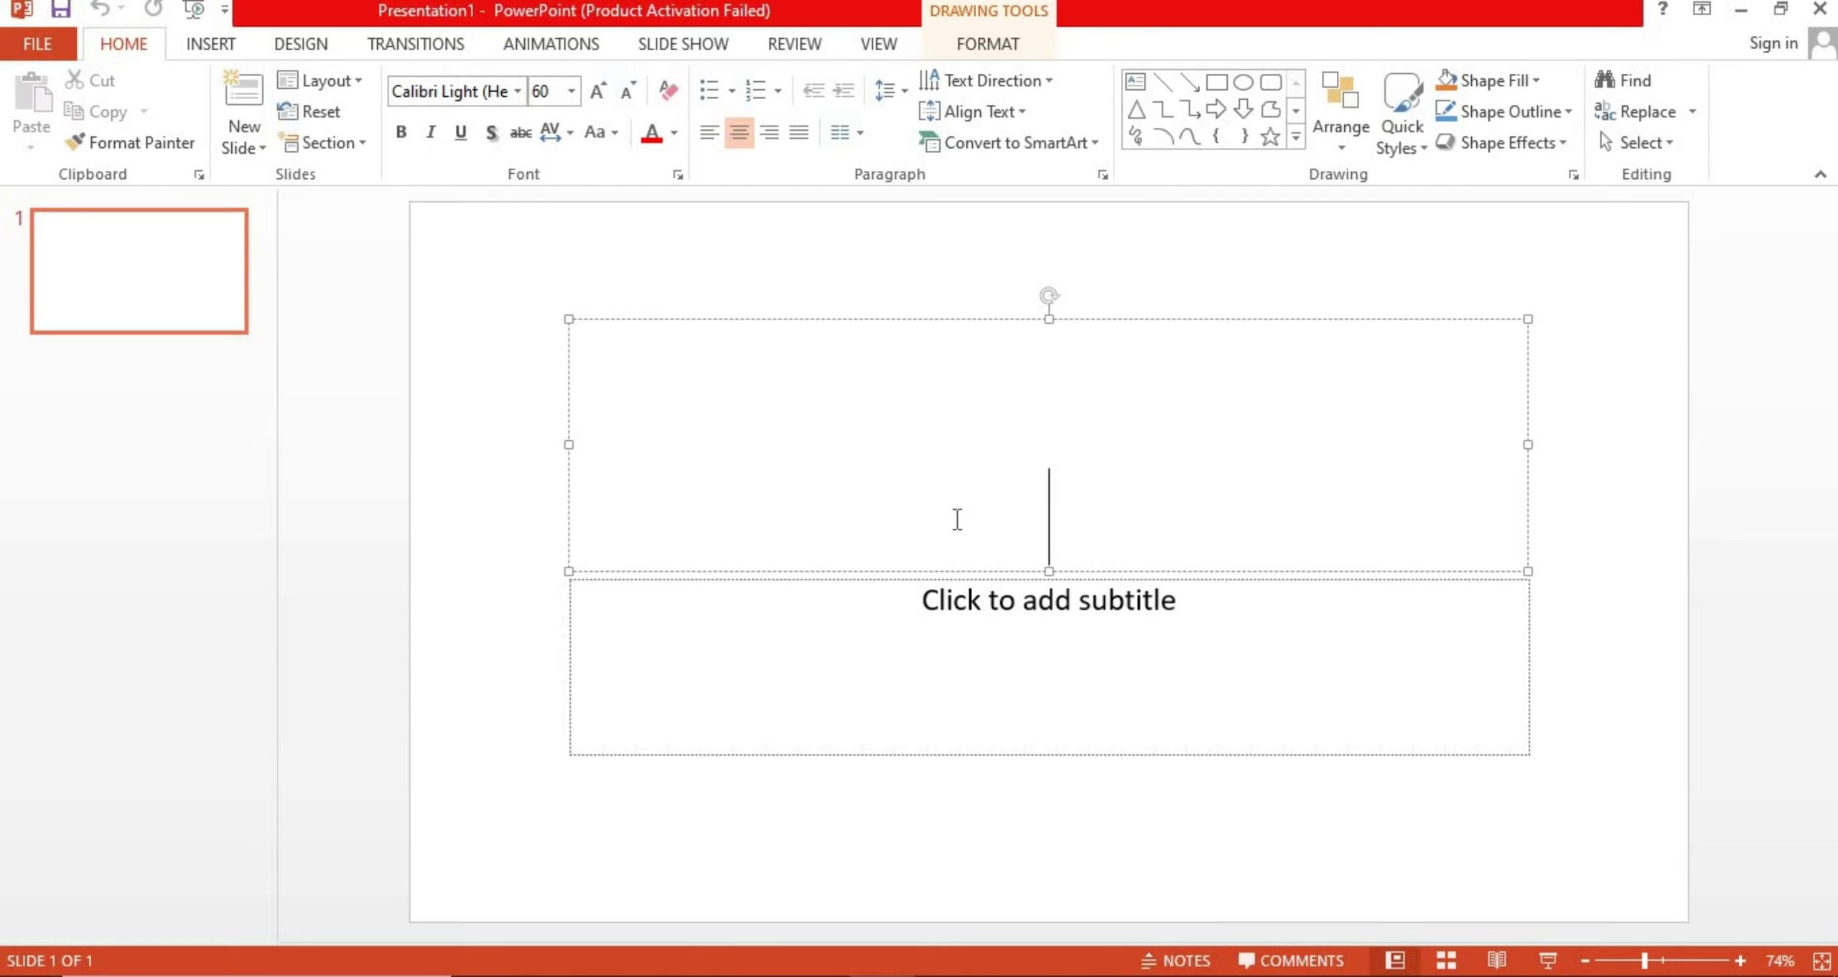
# Title slide 1 'Ripon' and add a second title slide titled 'Ashik'
pyautogui.write('Rip')
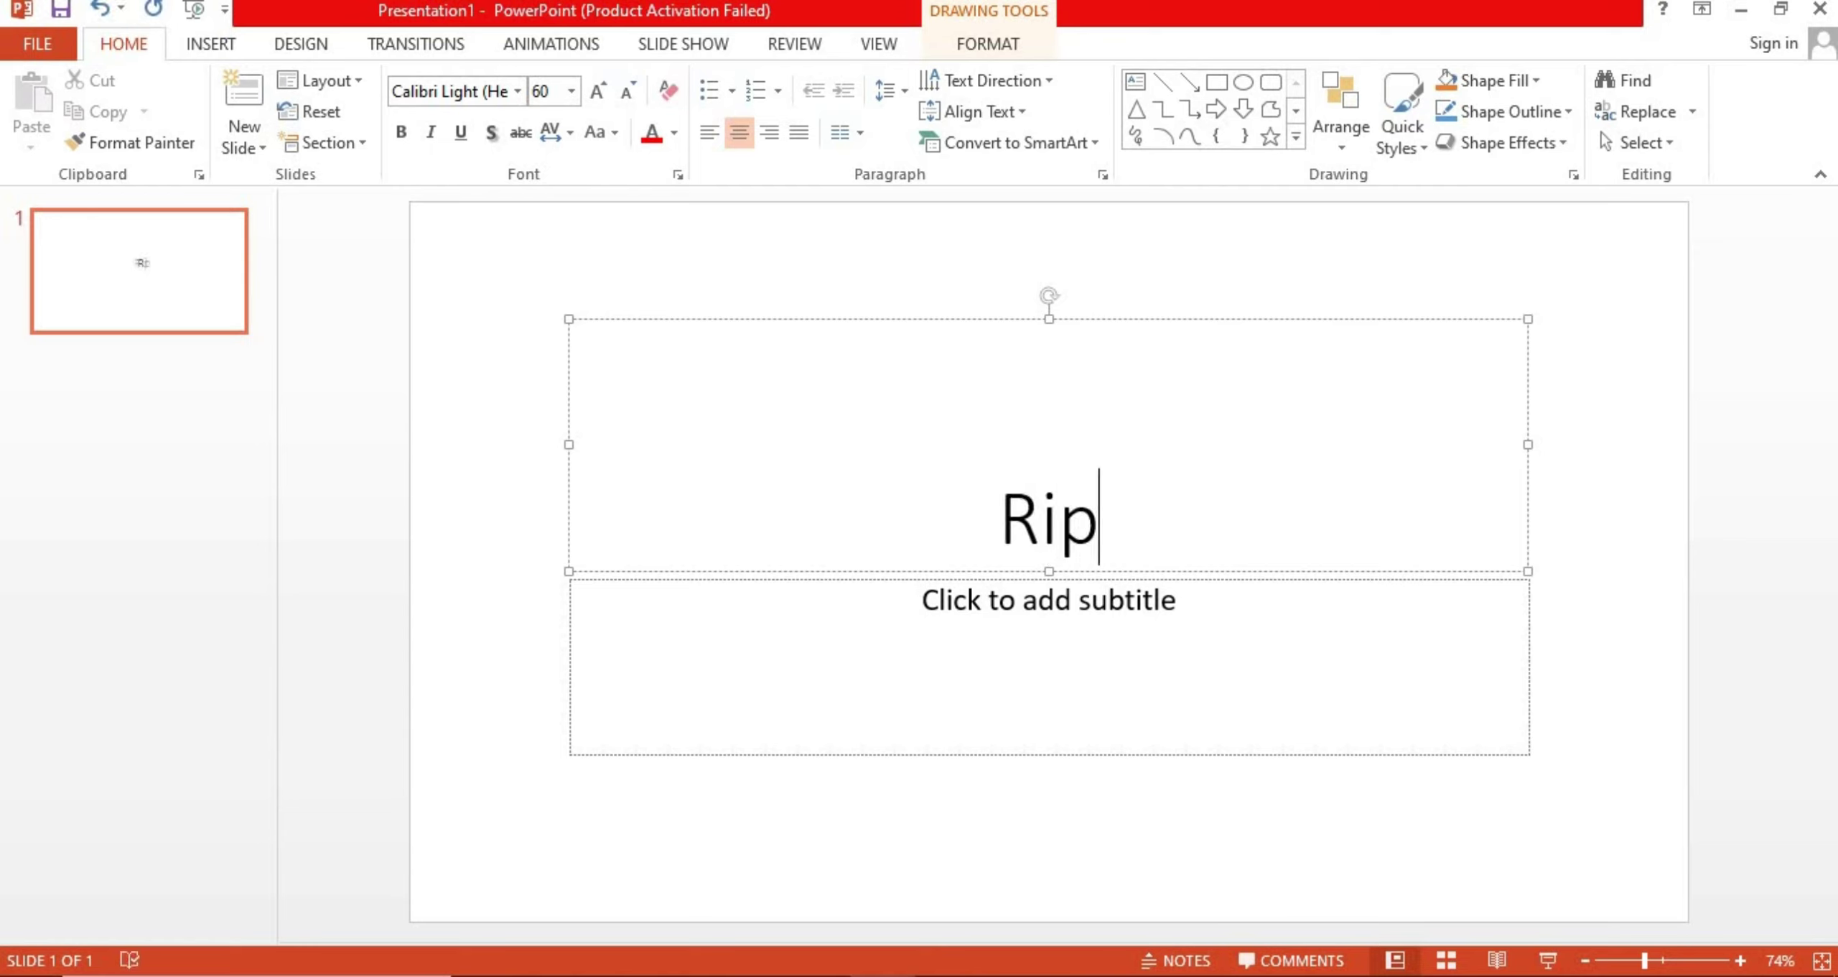
pyautogui.write('on')
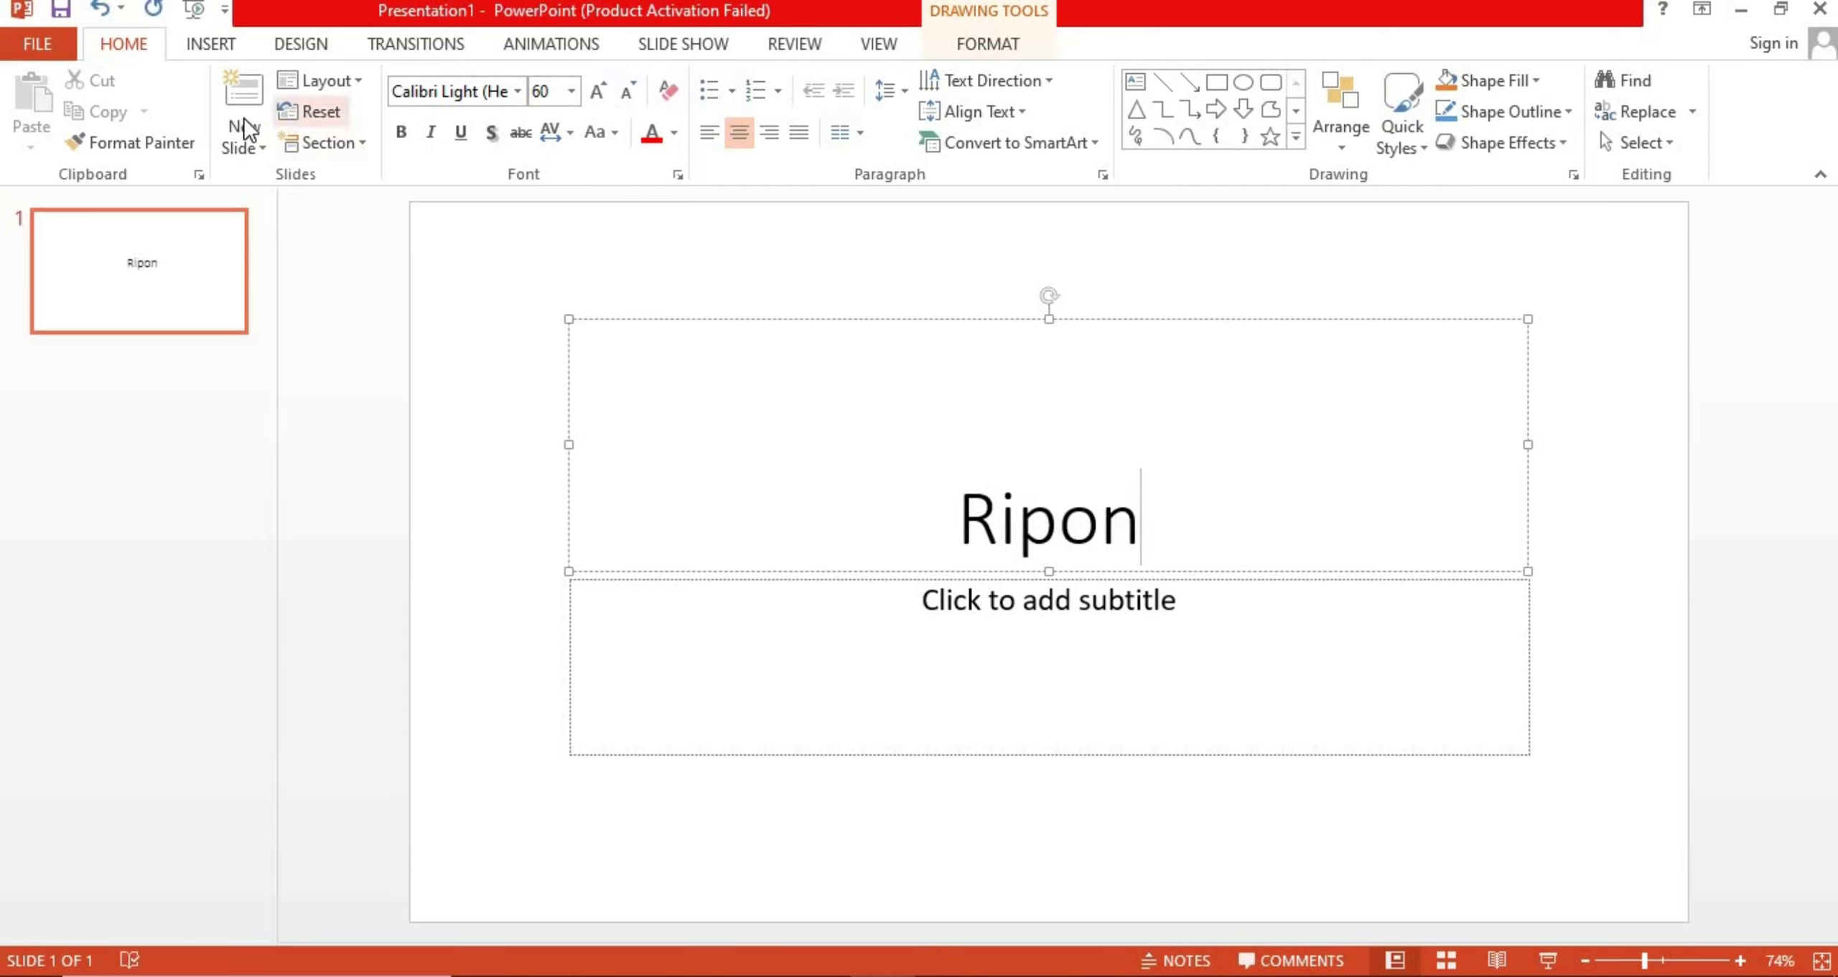
pyautogui.click(244, 127)
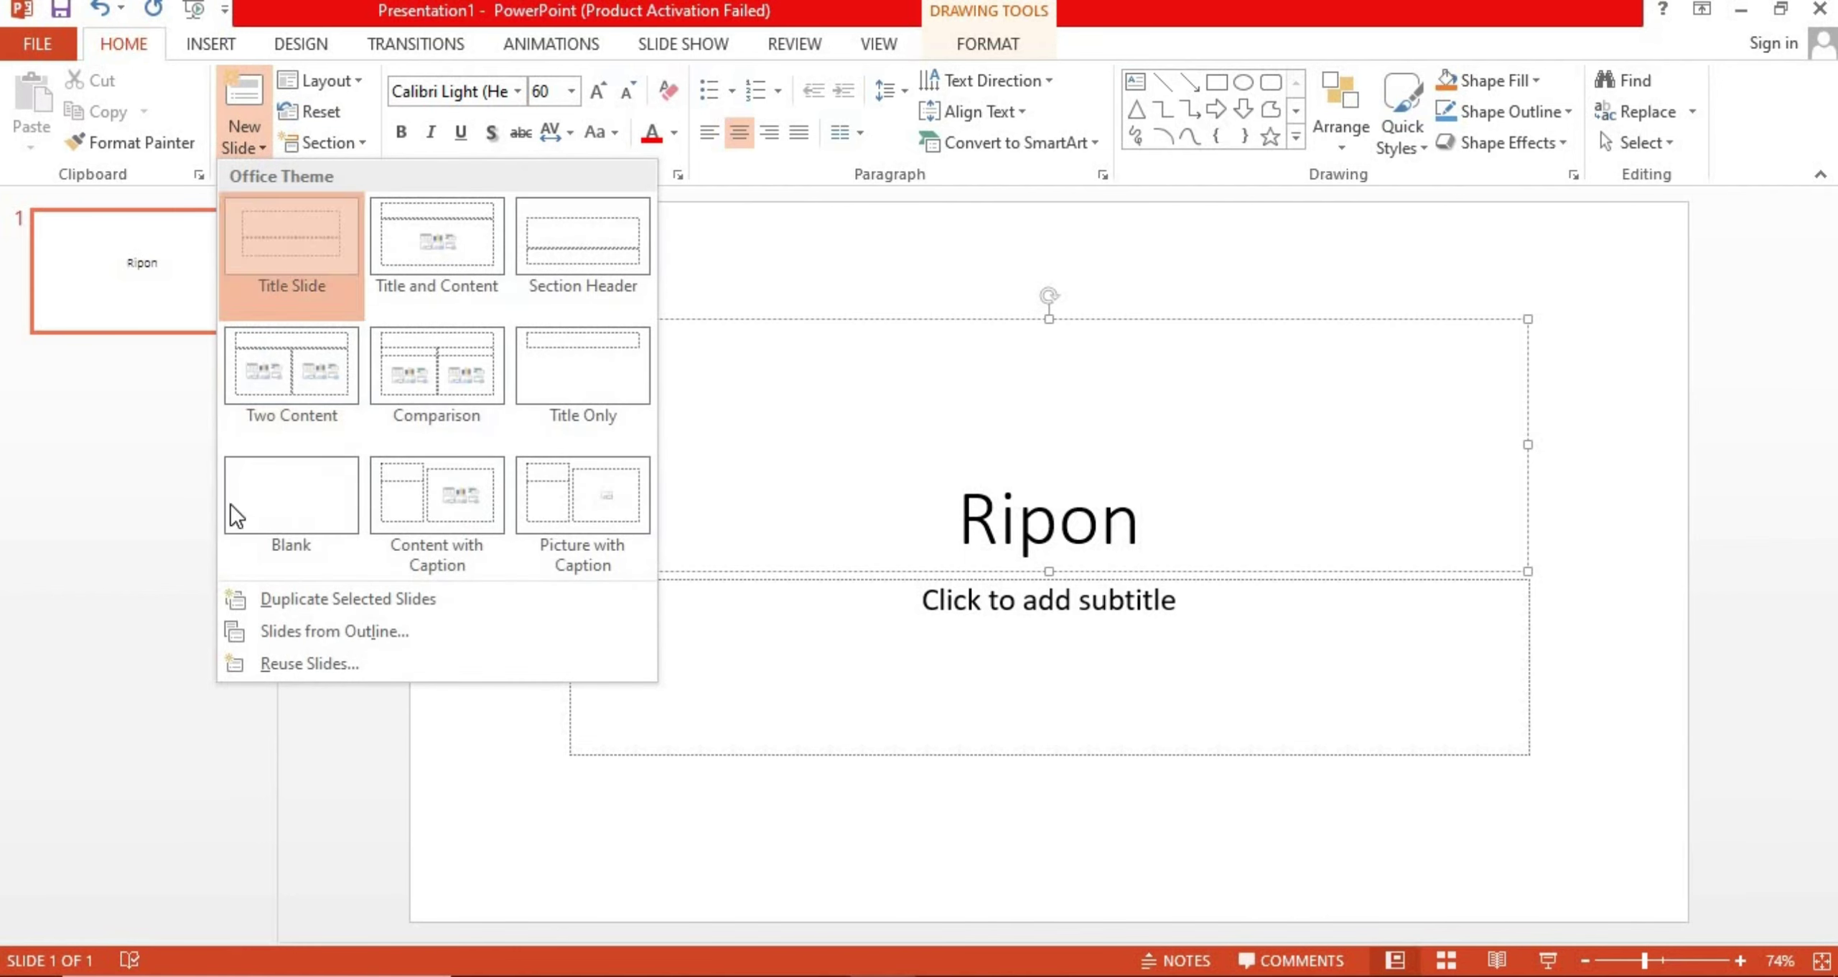
pyautogui.press('Return')
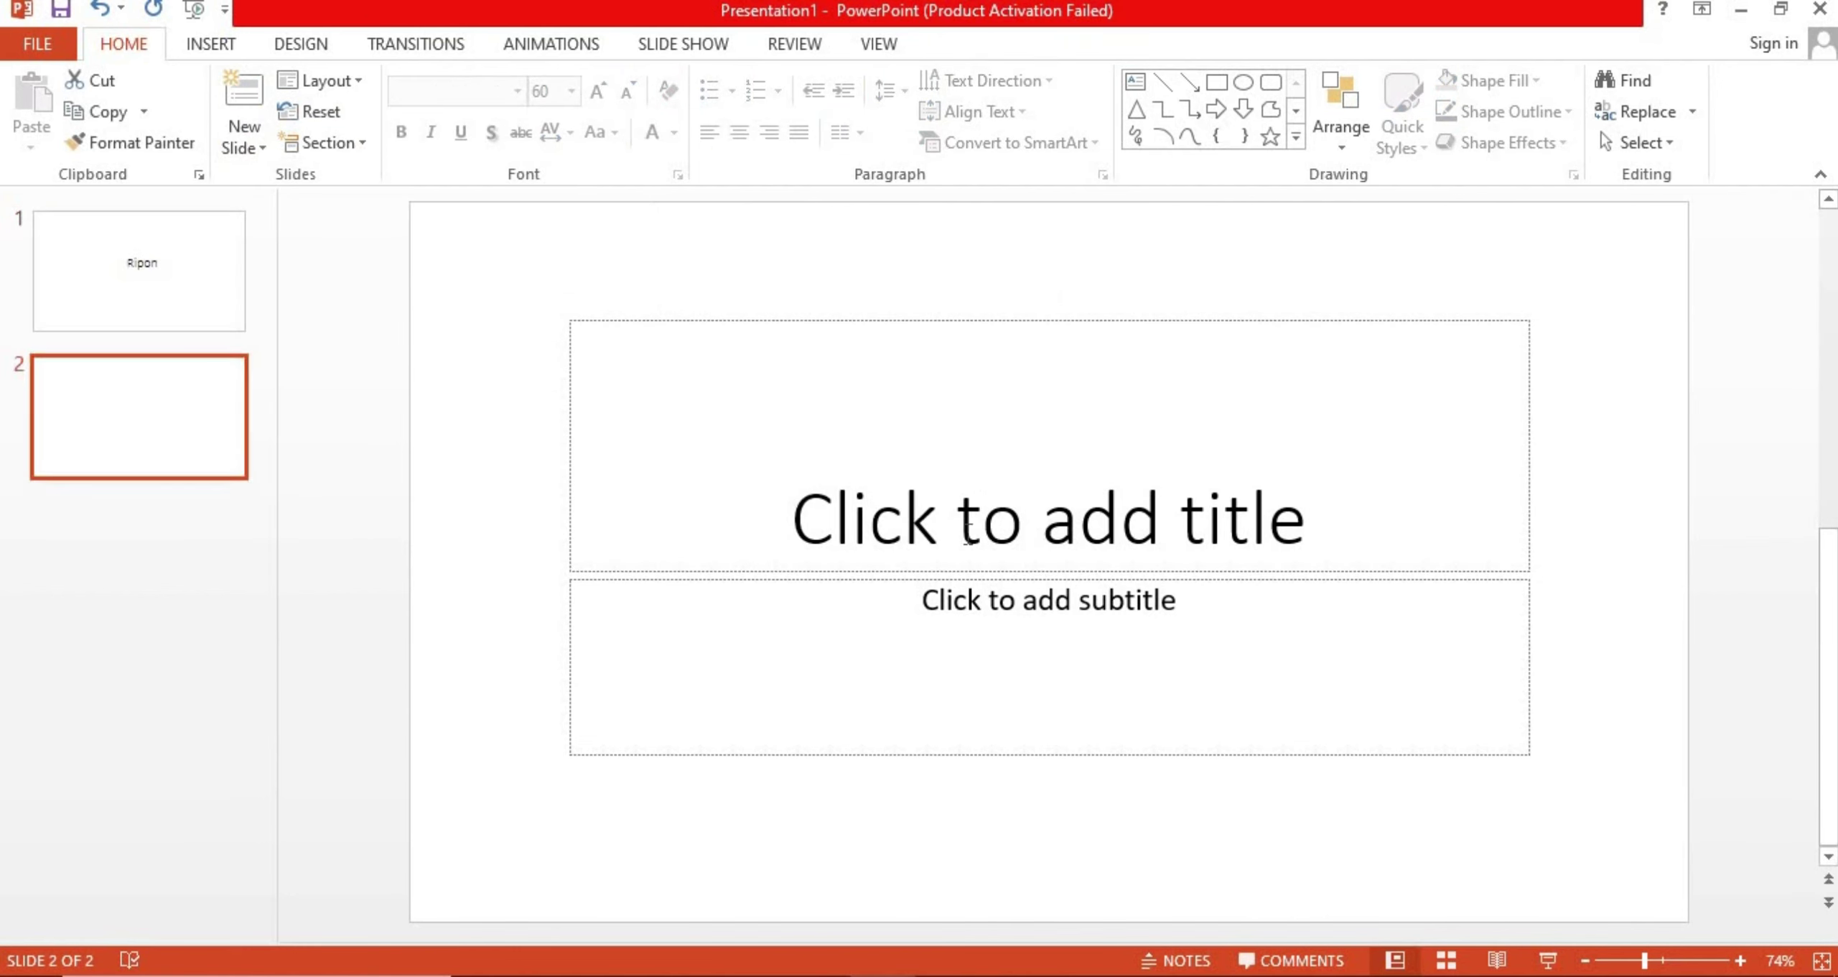
pyautogui.click(968, 533)
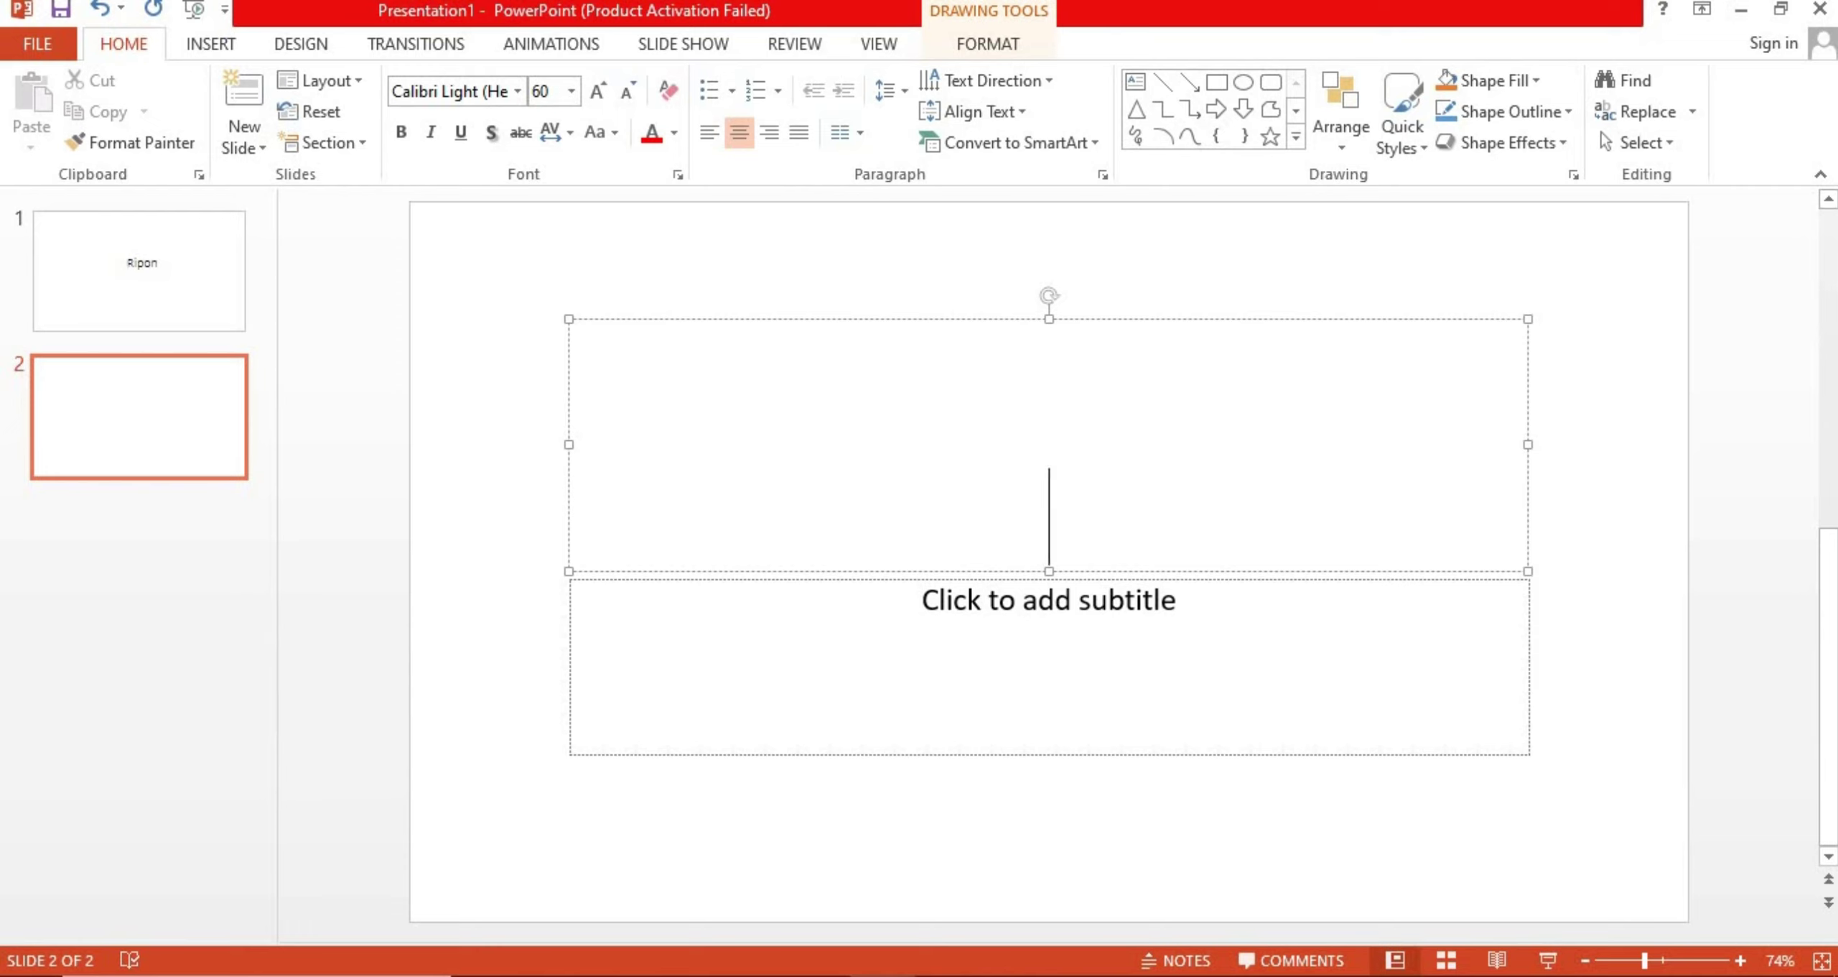
pyautogui.write('Ashi')
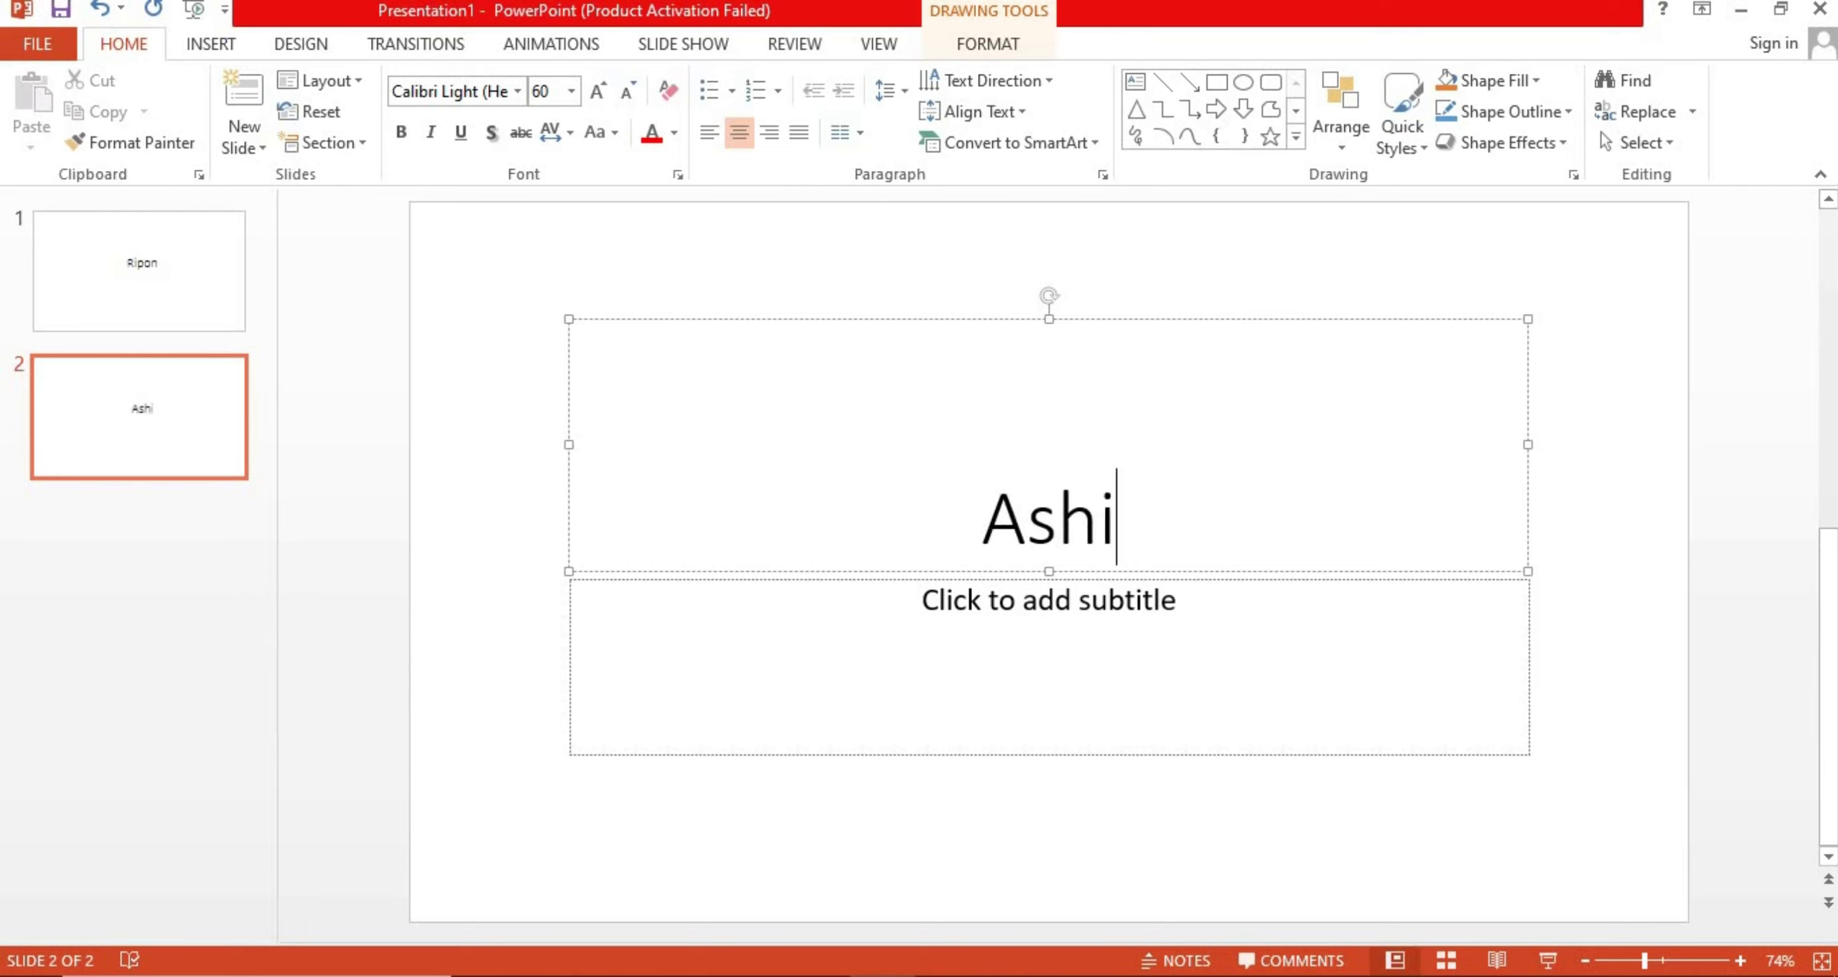
pyautogui.write('k')
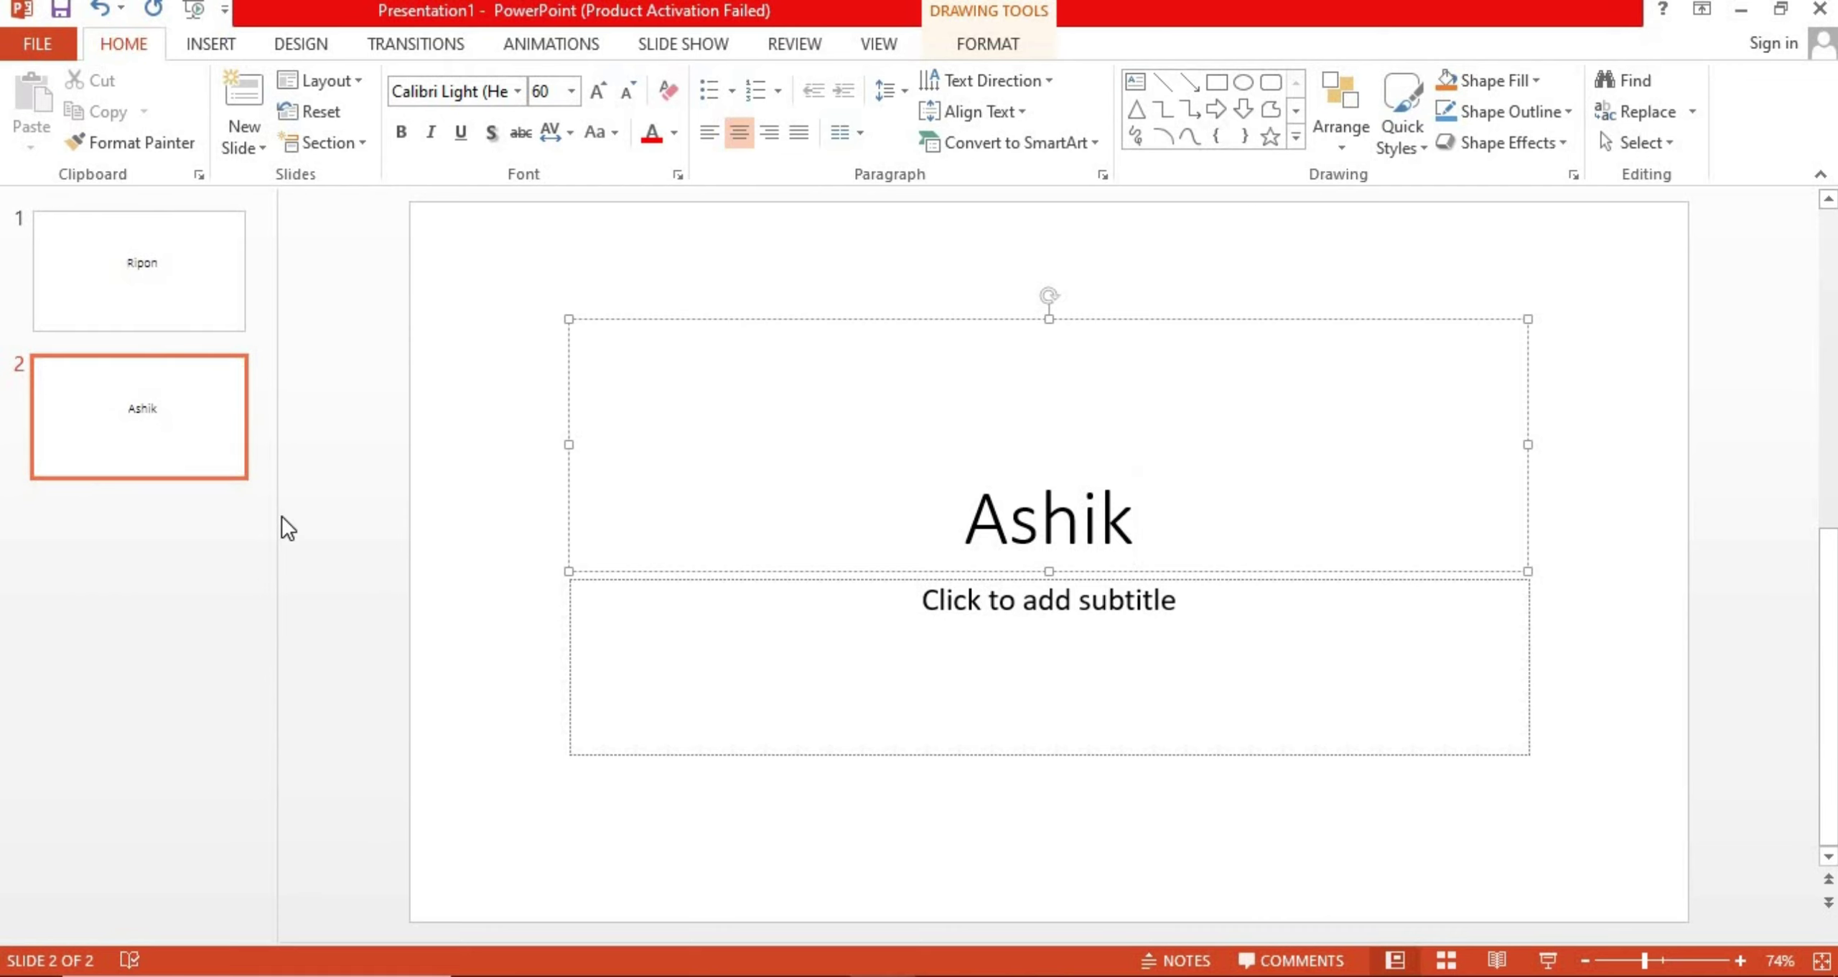
# Add title slides 'Sakib' and 'Sojib' as slides 3 and 4, then return to slide 1
pyautogui.click(250, 130)
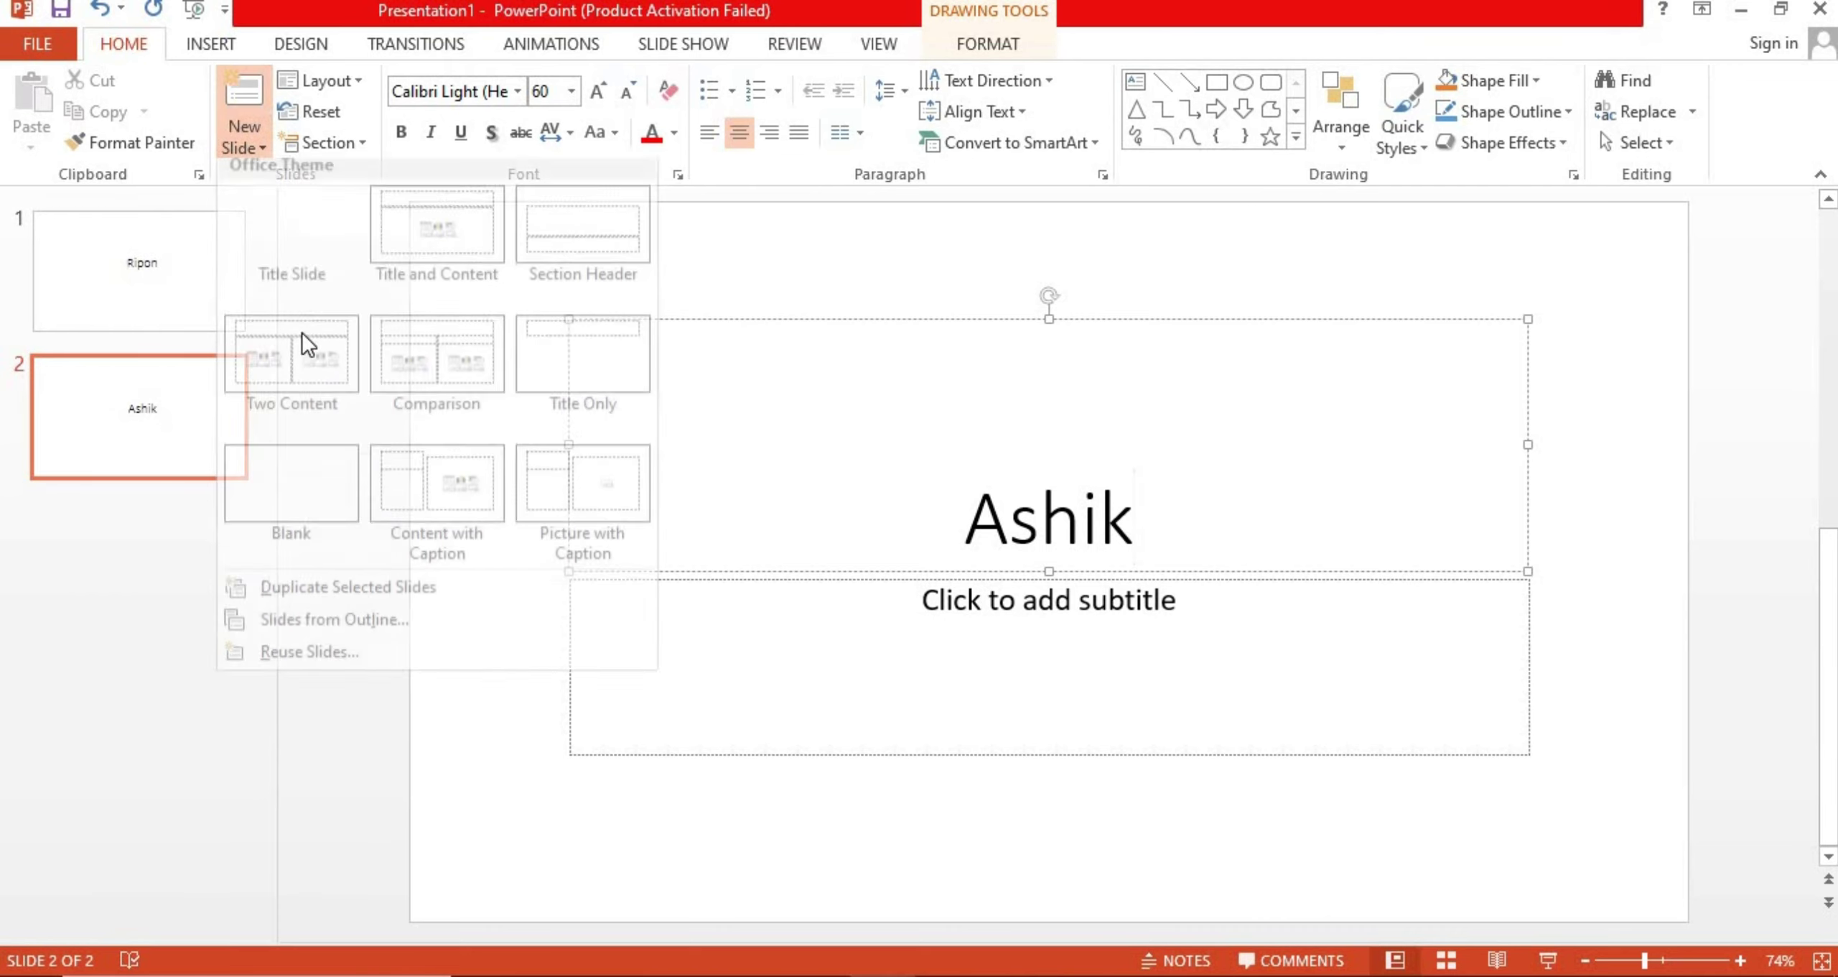
pyautogui.click(294, 236)
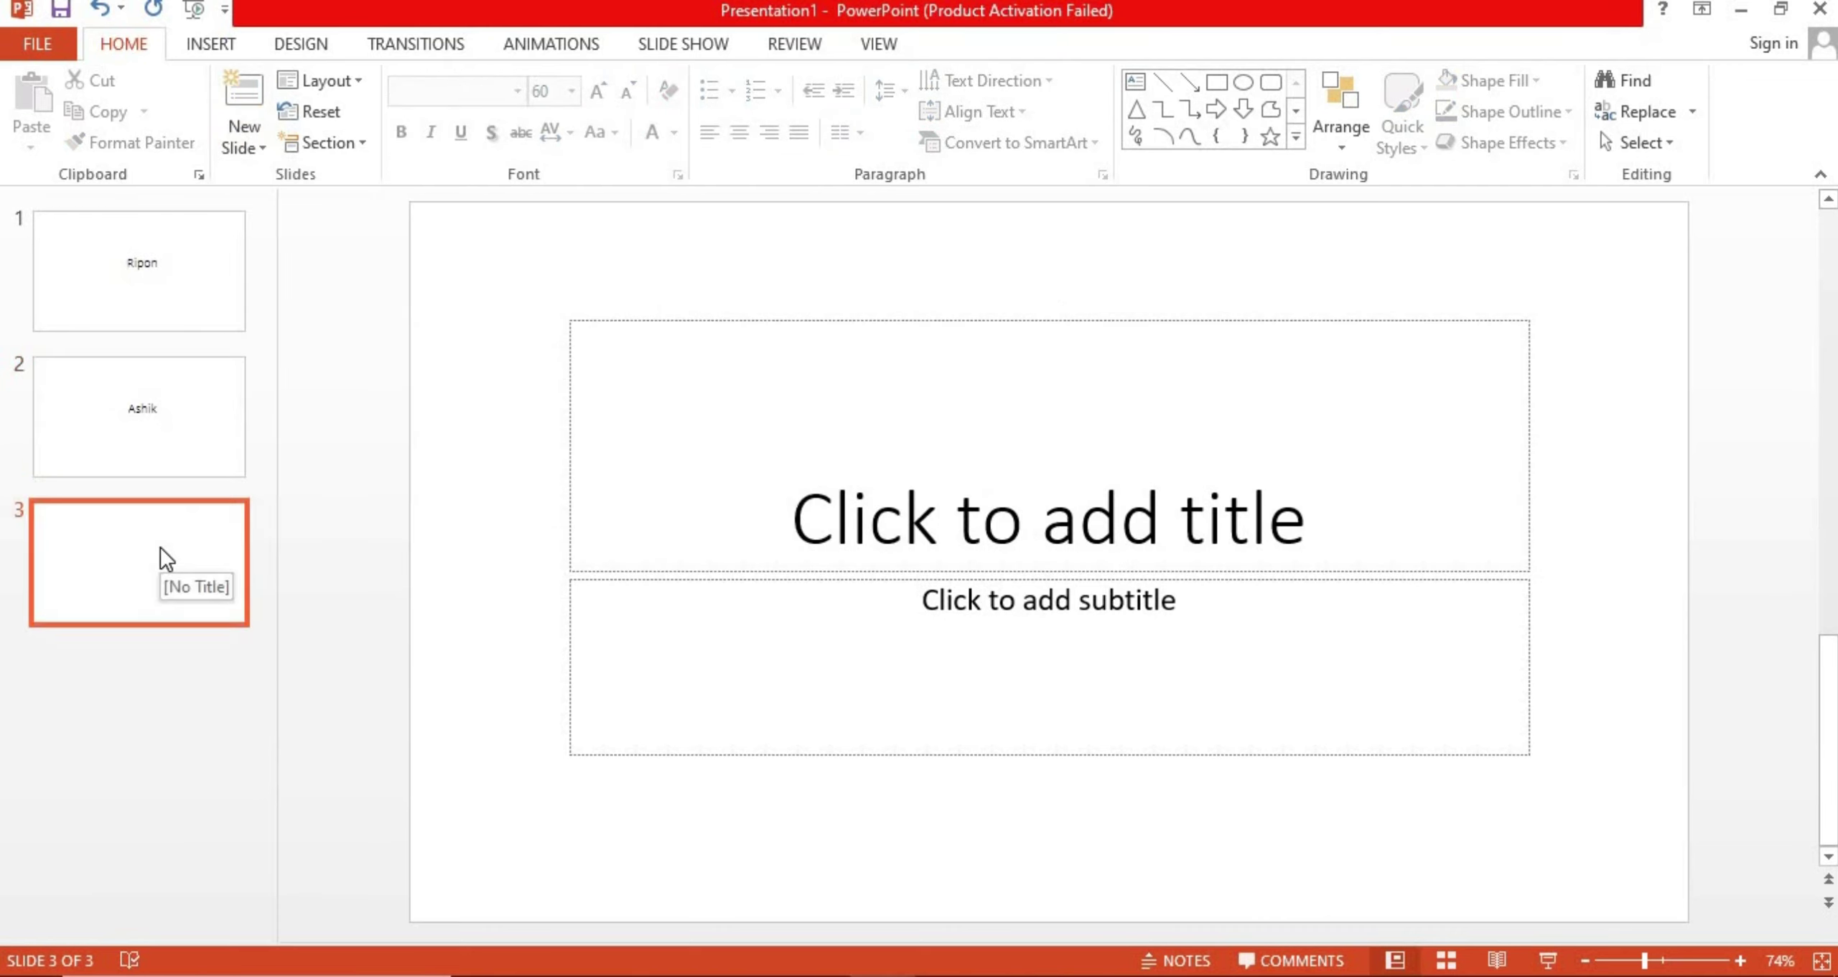
pyautogui.write('SH')
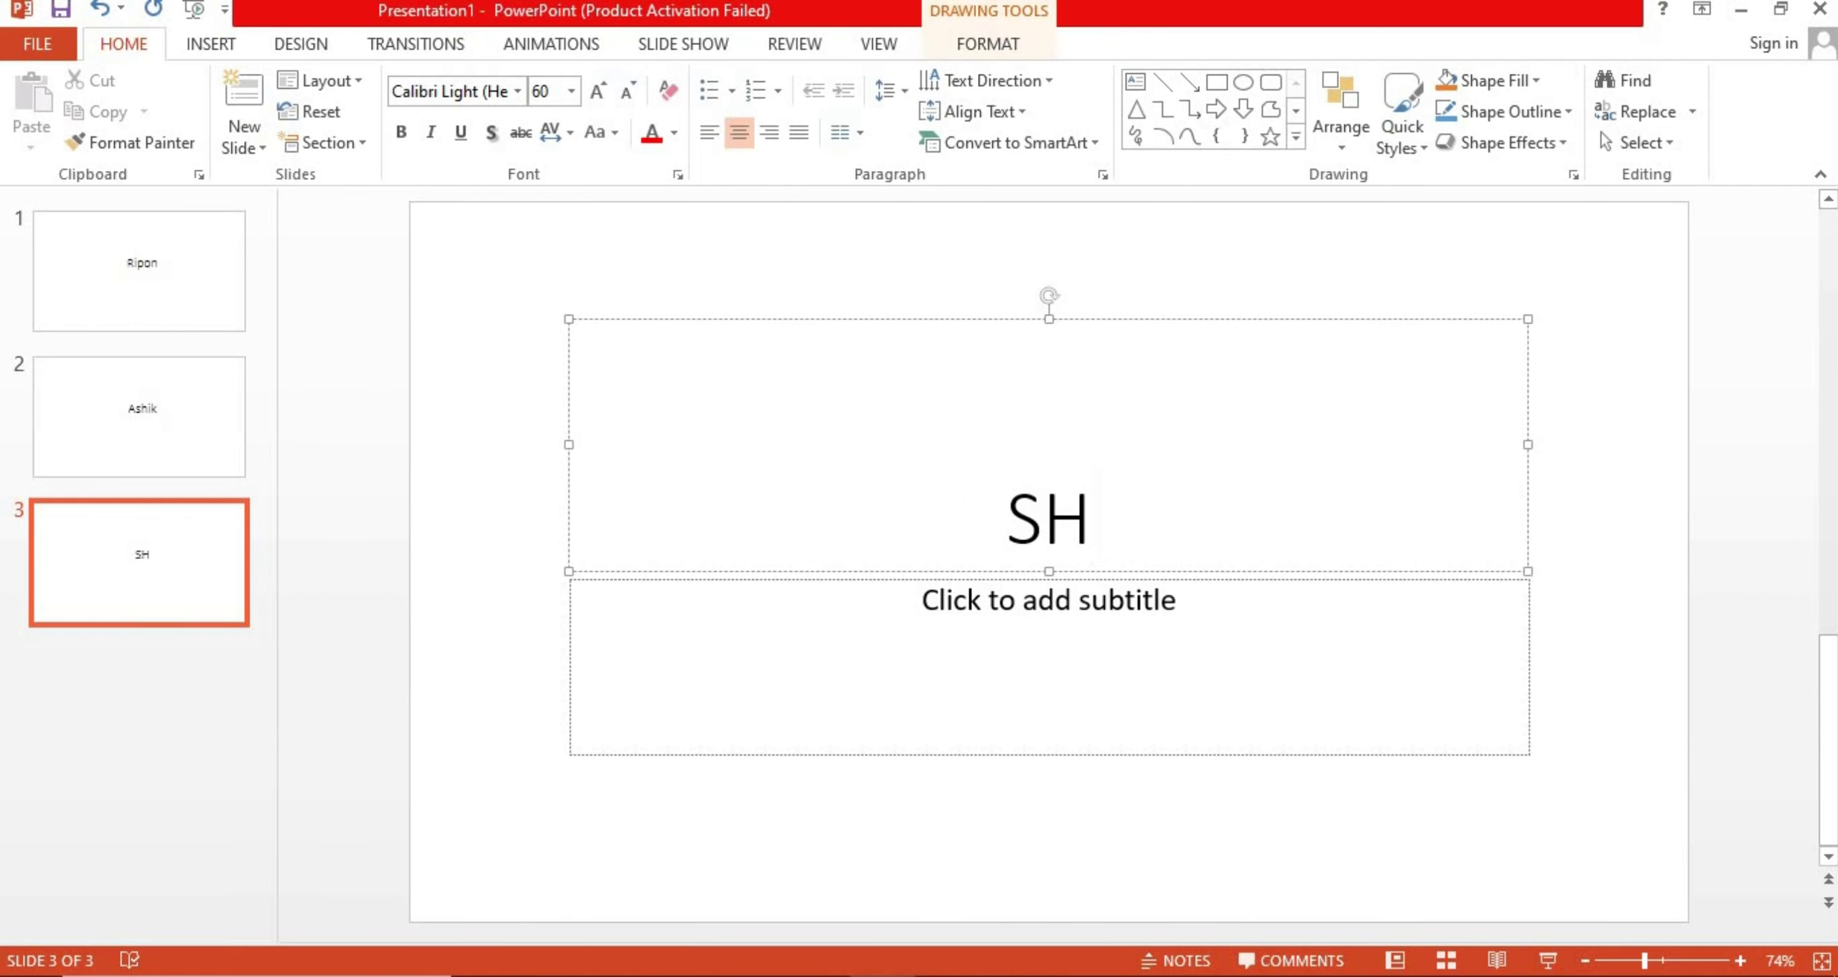
pyautogui.write('a')
pyautogui.press('BackSpace')
pyautogui.press('BackSpace')
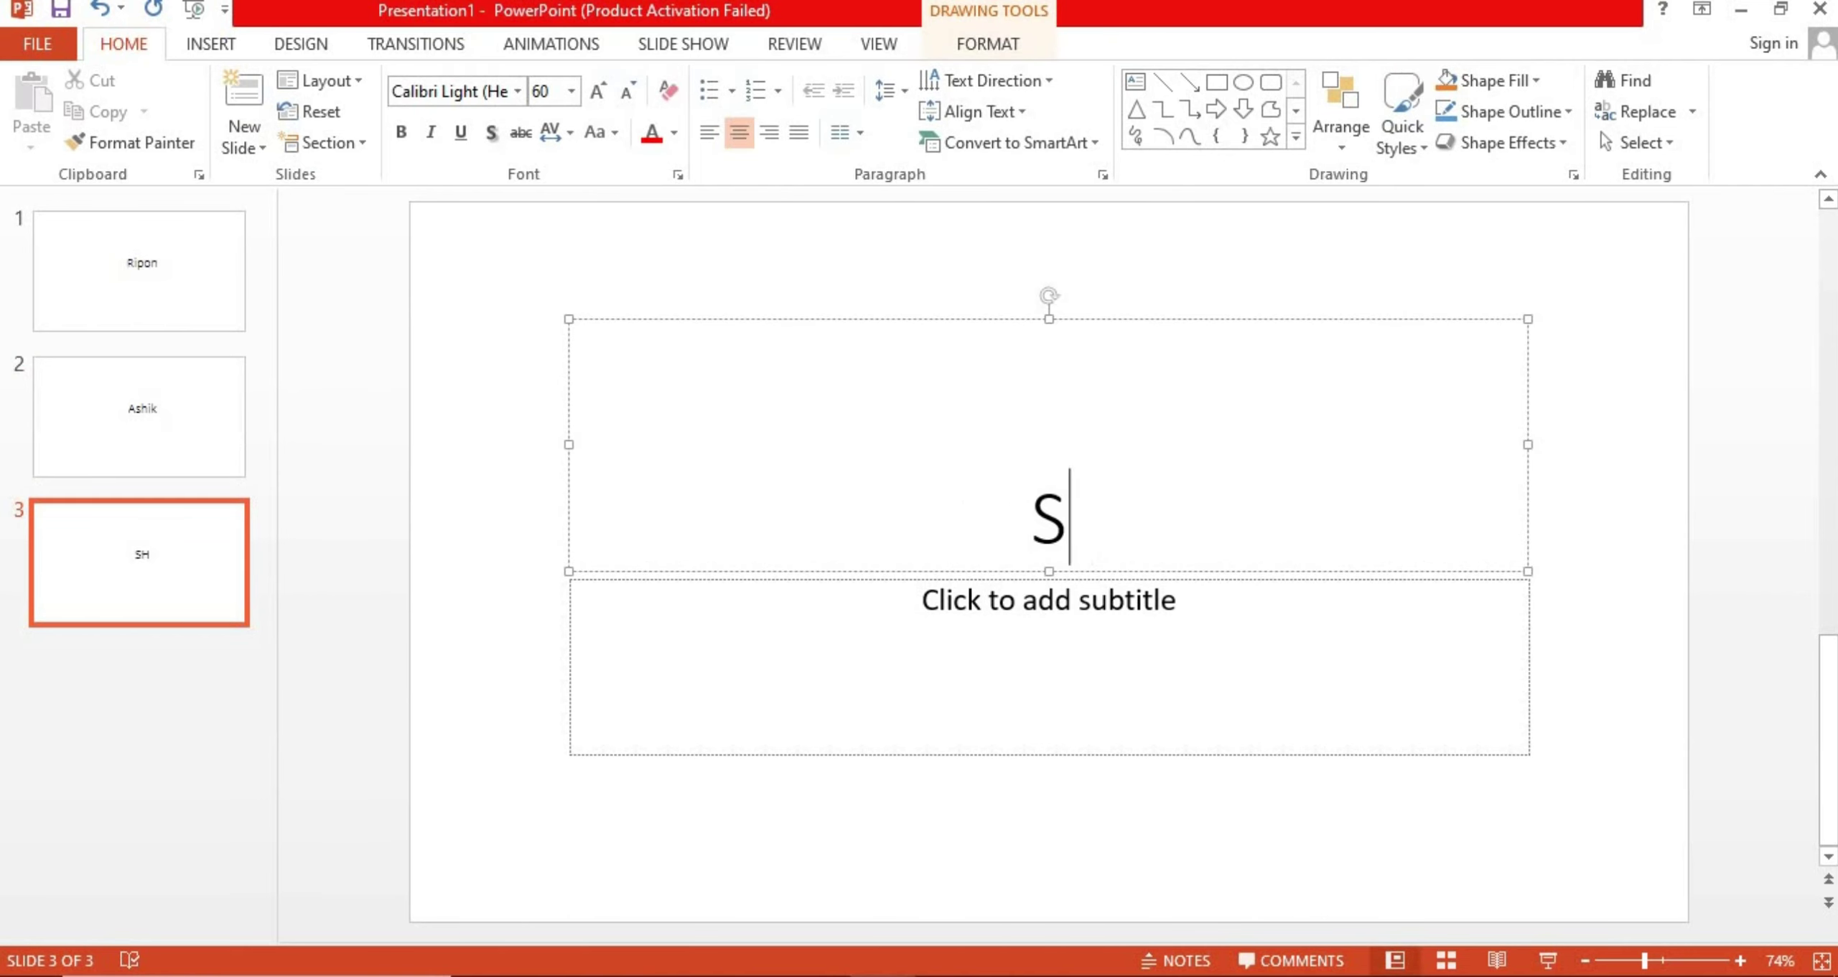
pyautogui.write('a')
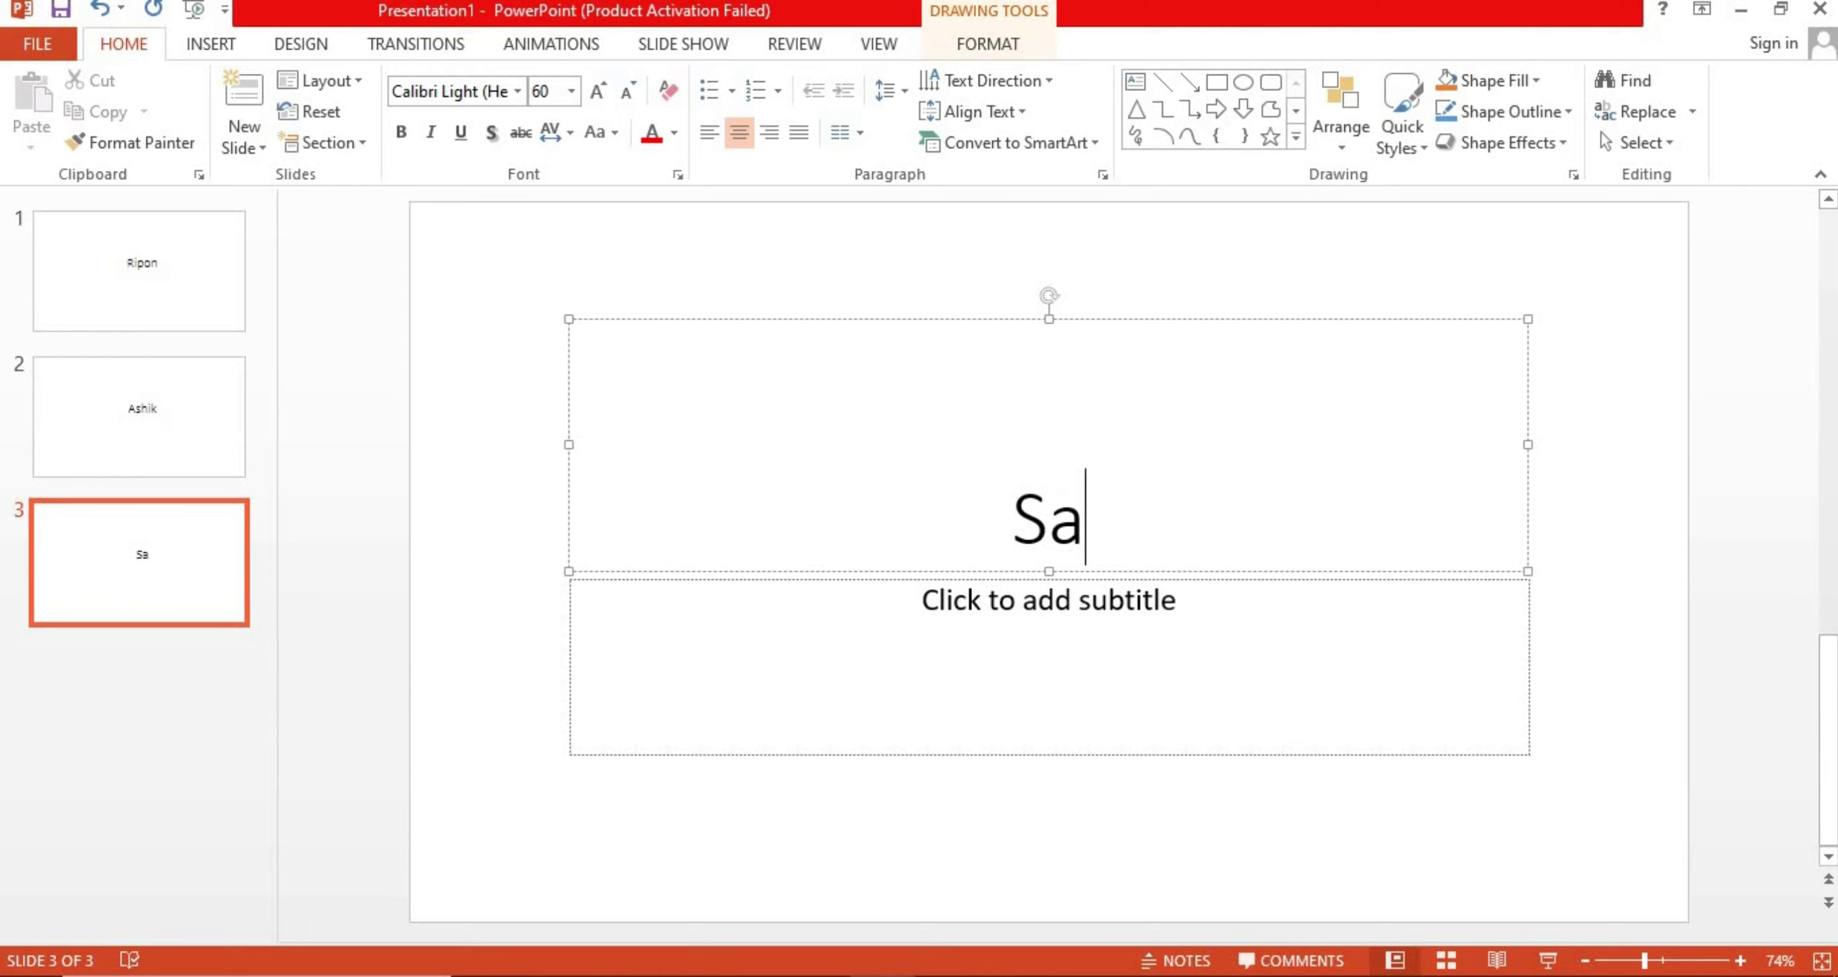
pyautogui.write('ki')
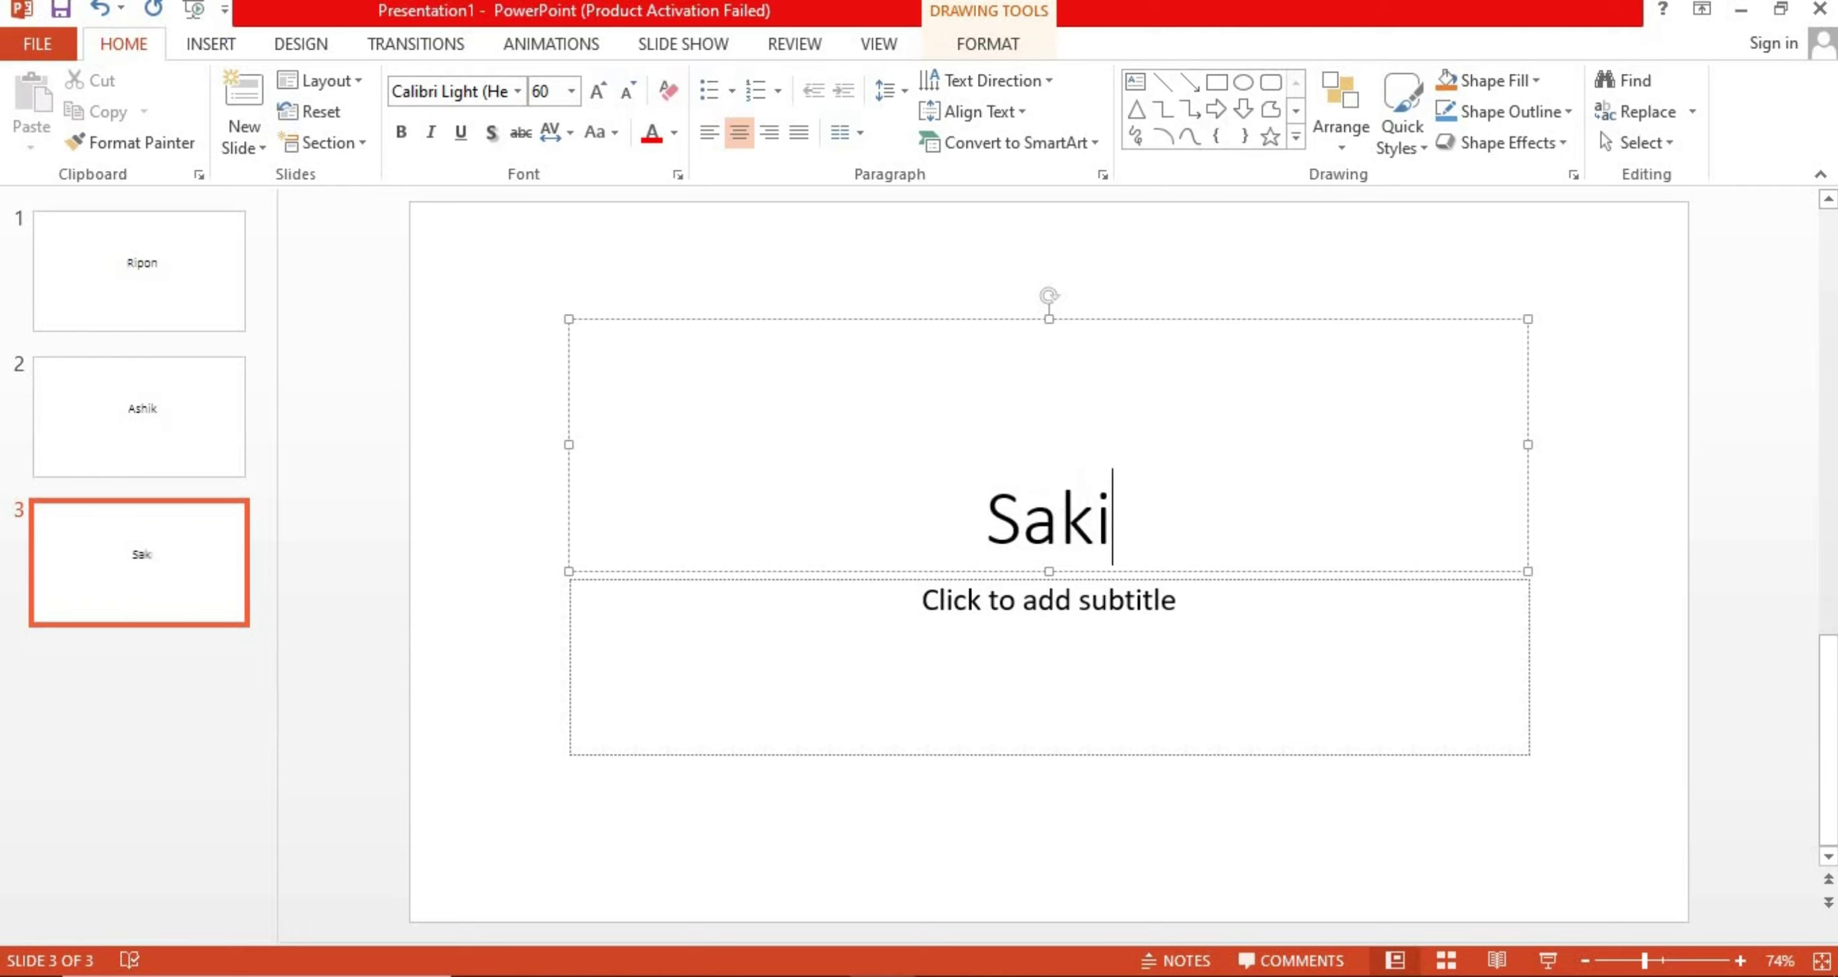
pyautogui.write('b')
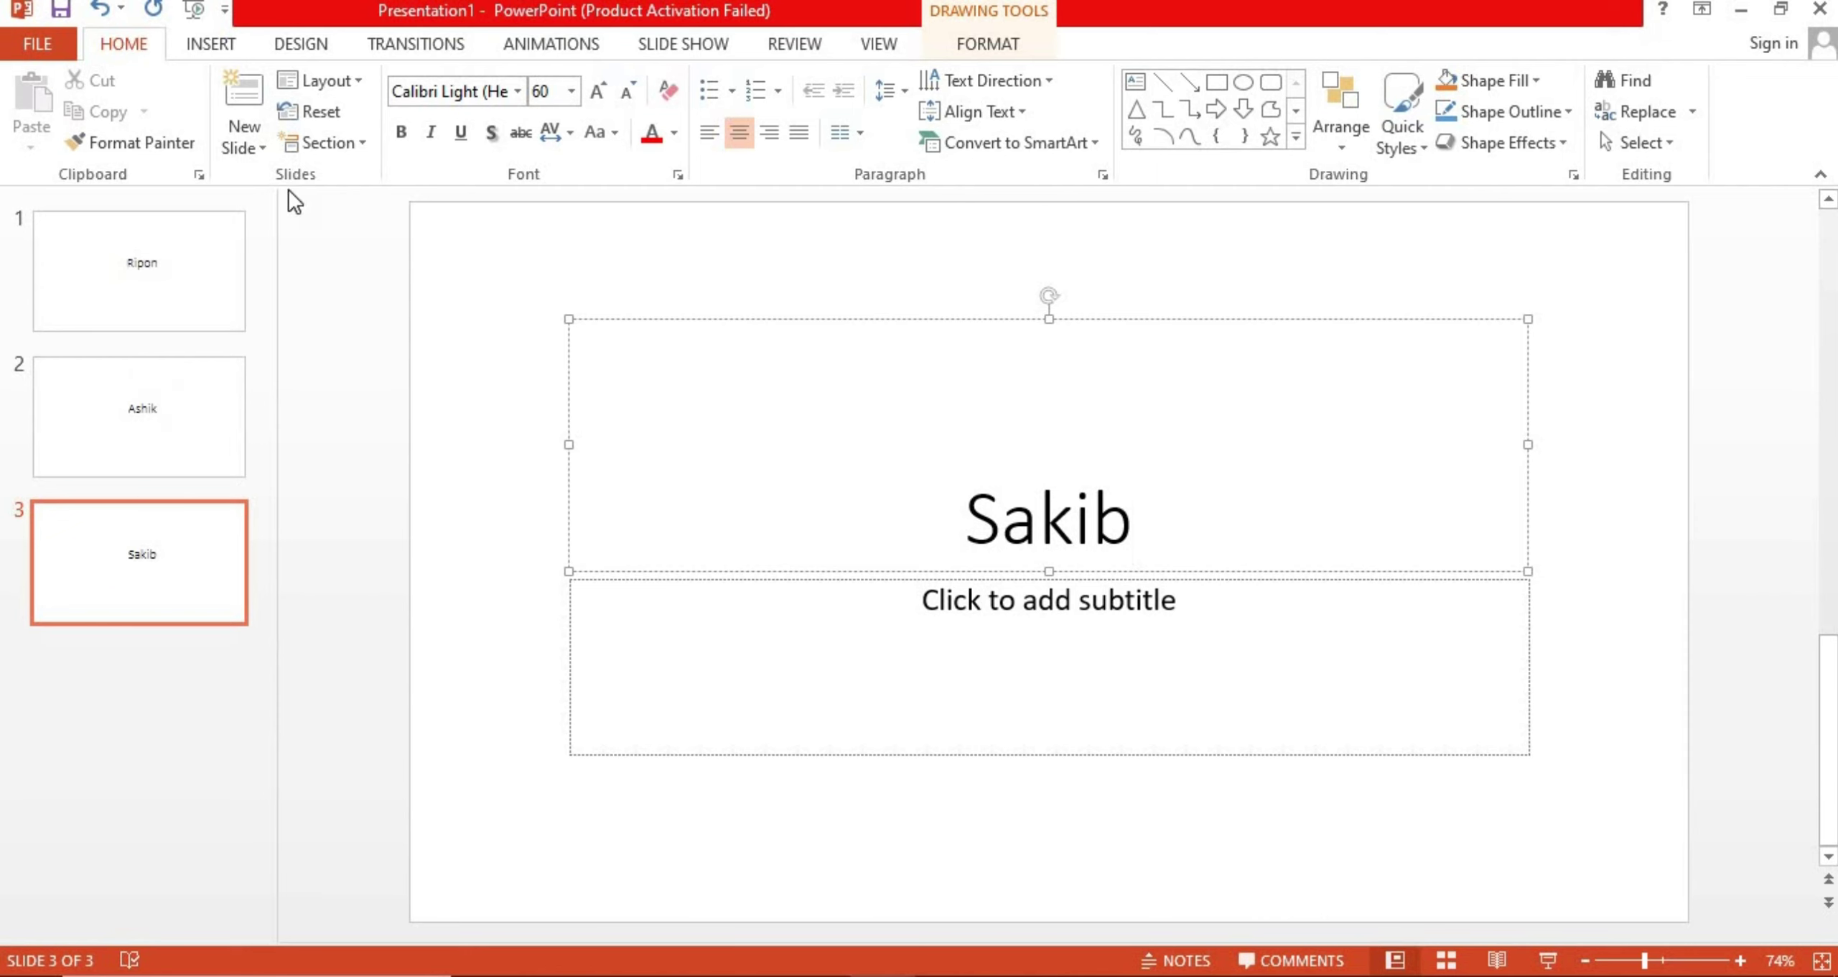
pyautogui.click(243, 140)
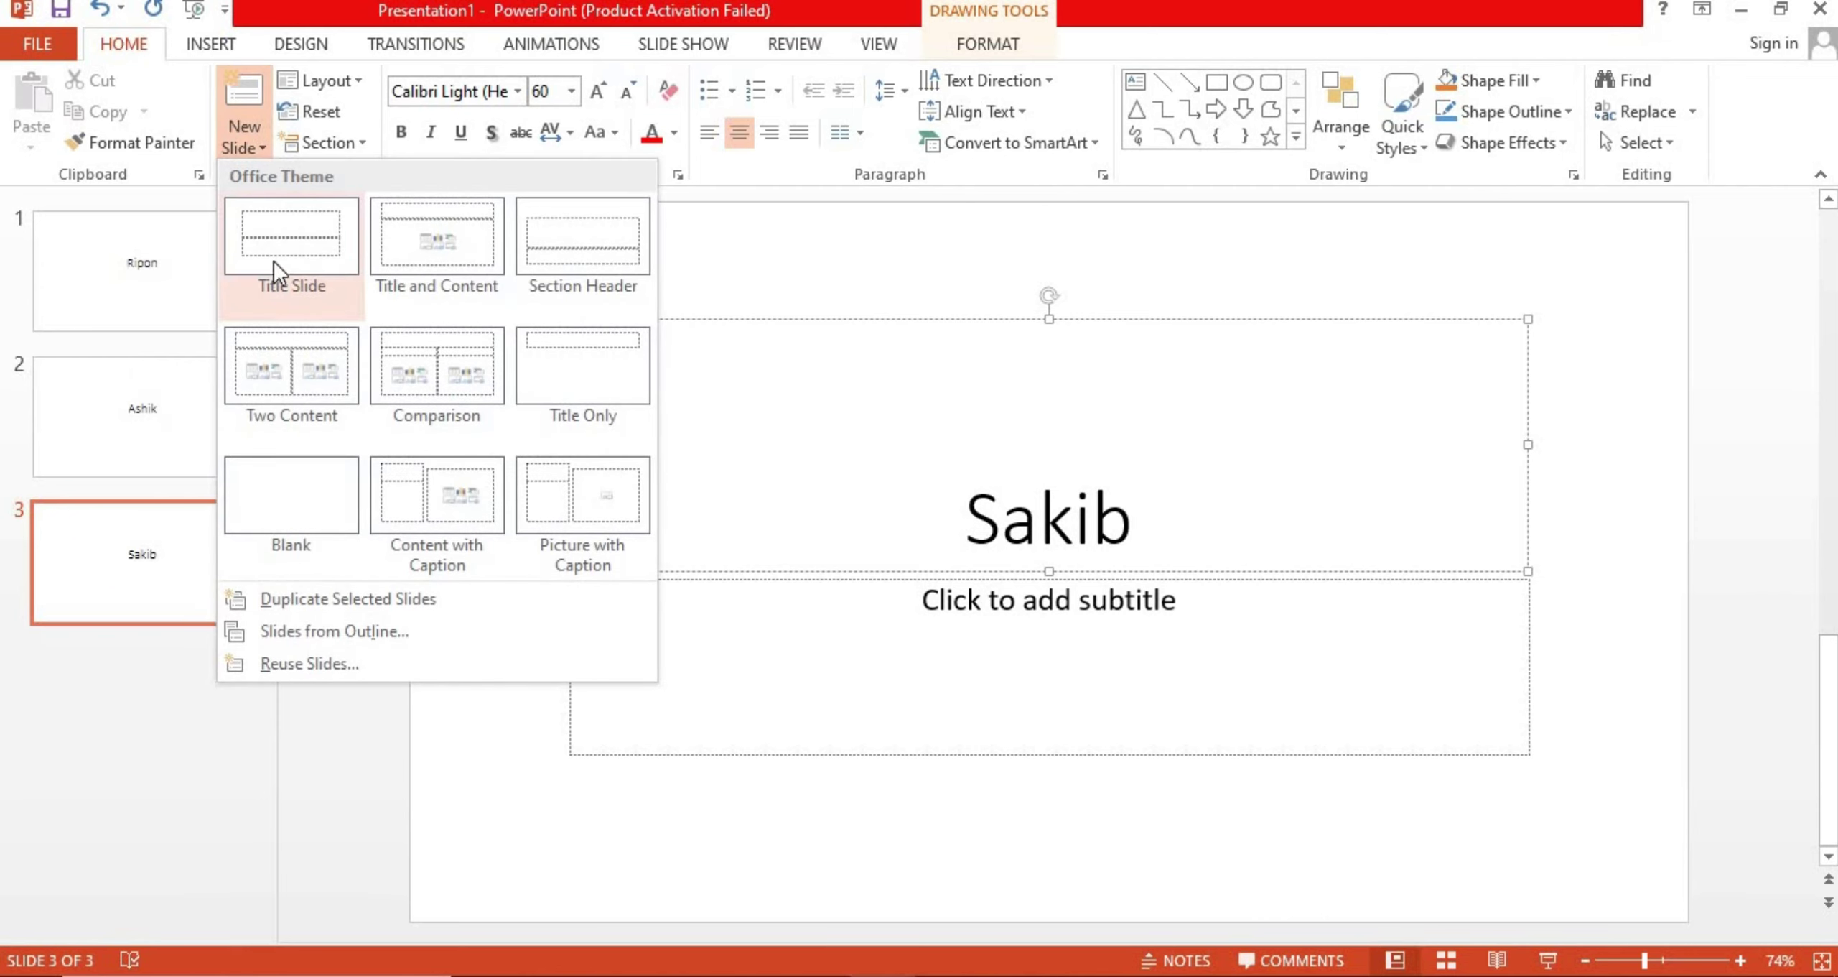
pyautogui.click(273, 262)
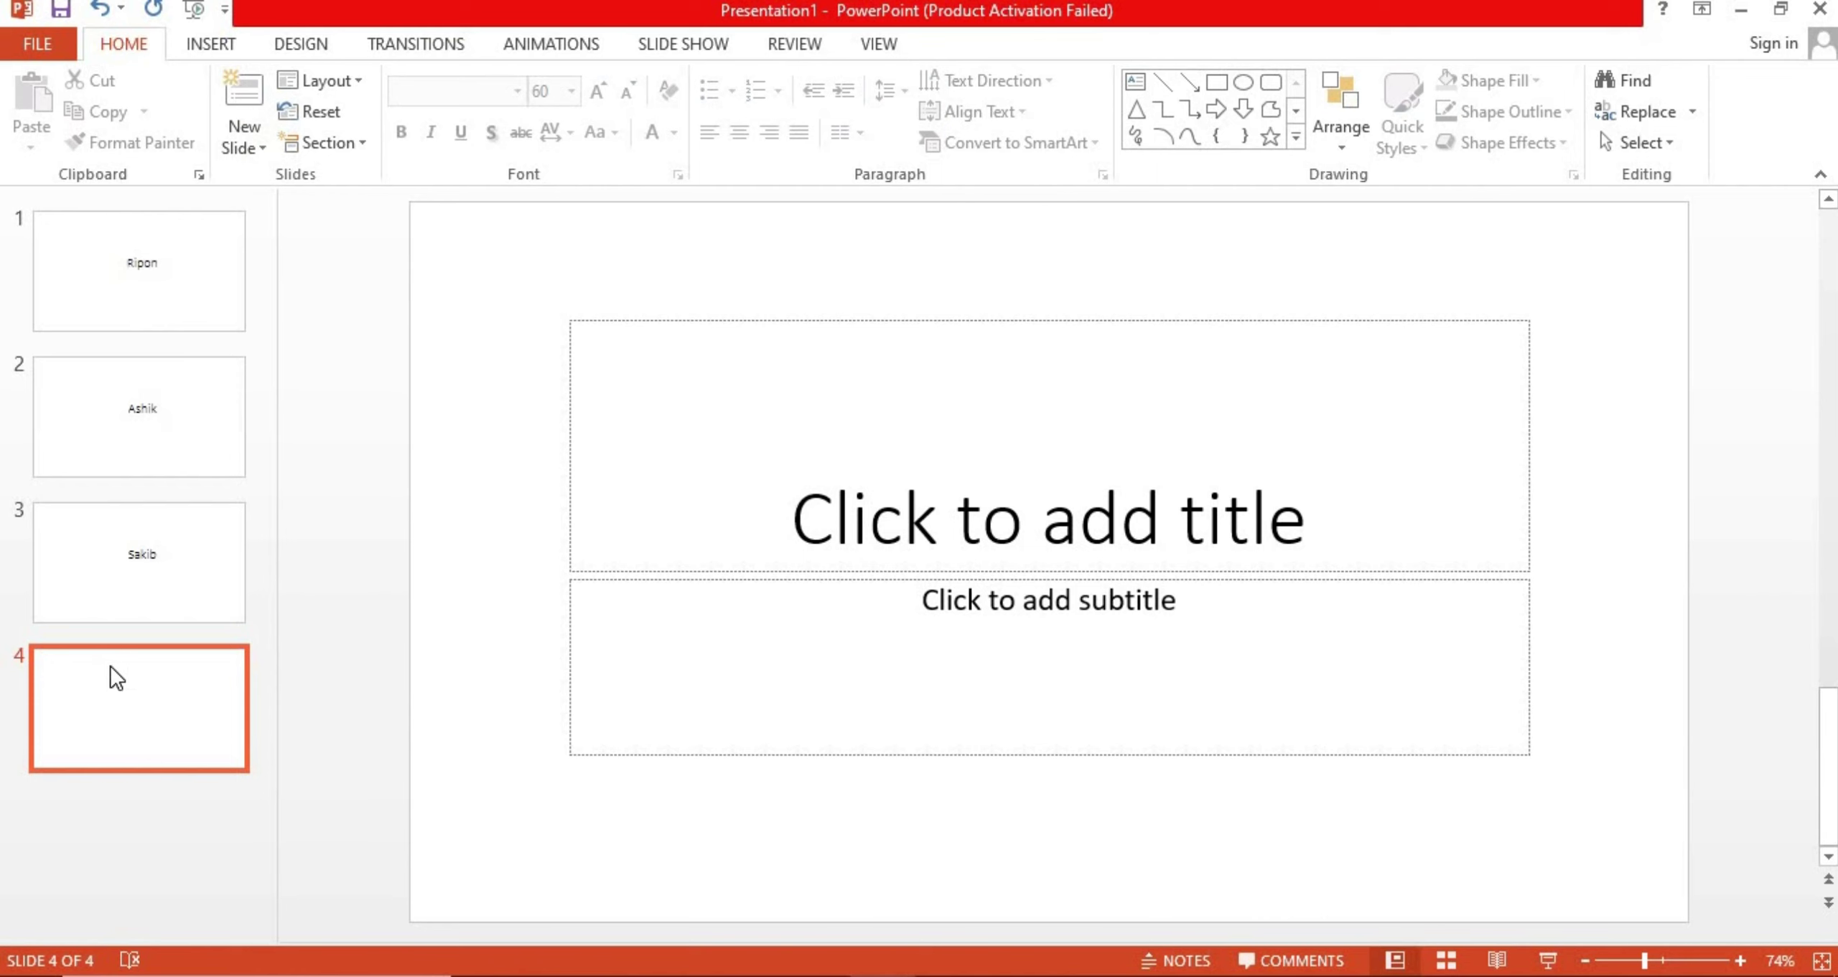
pyautogui.write('Sojib')
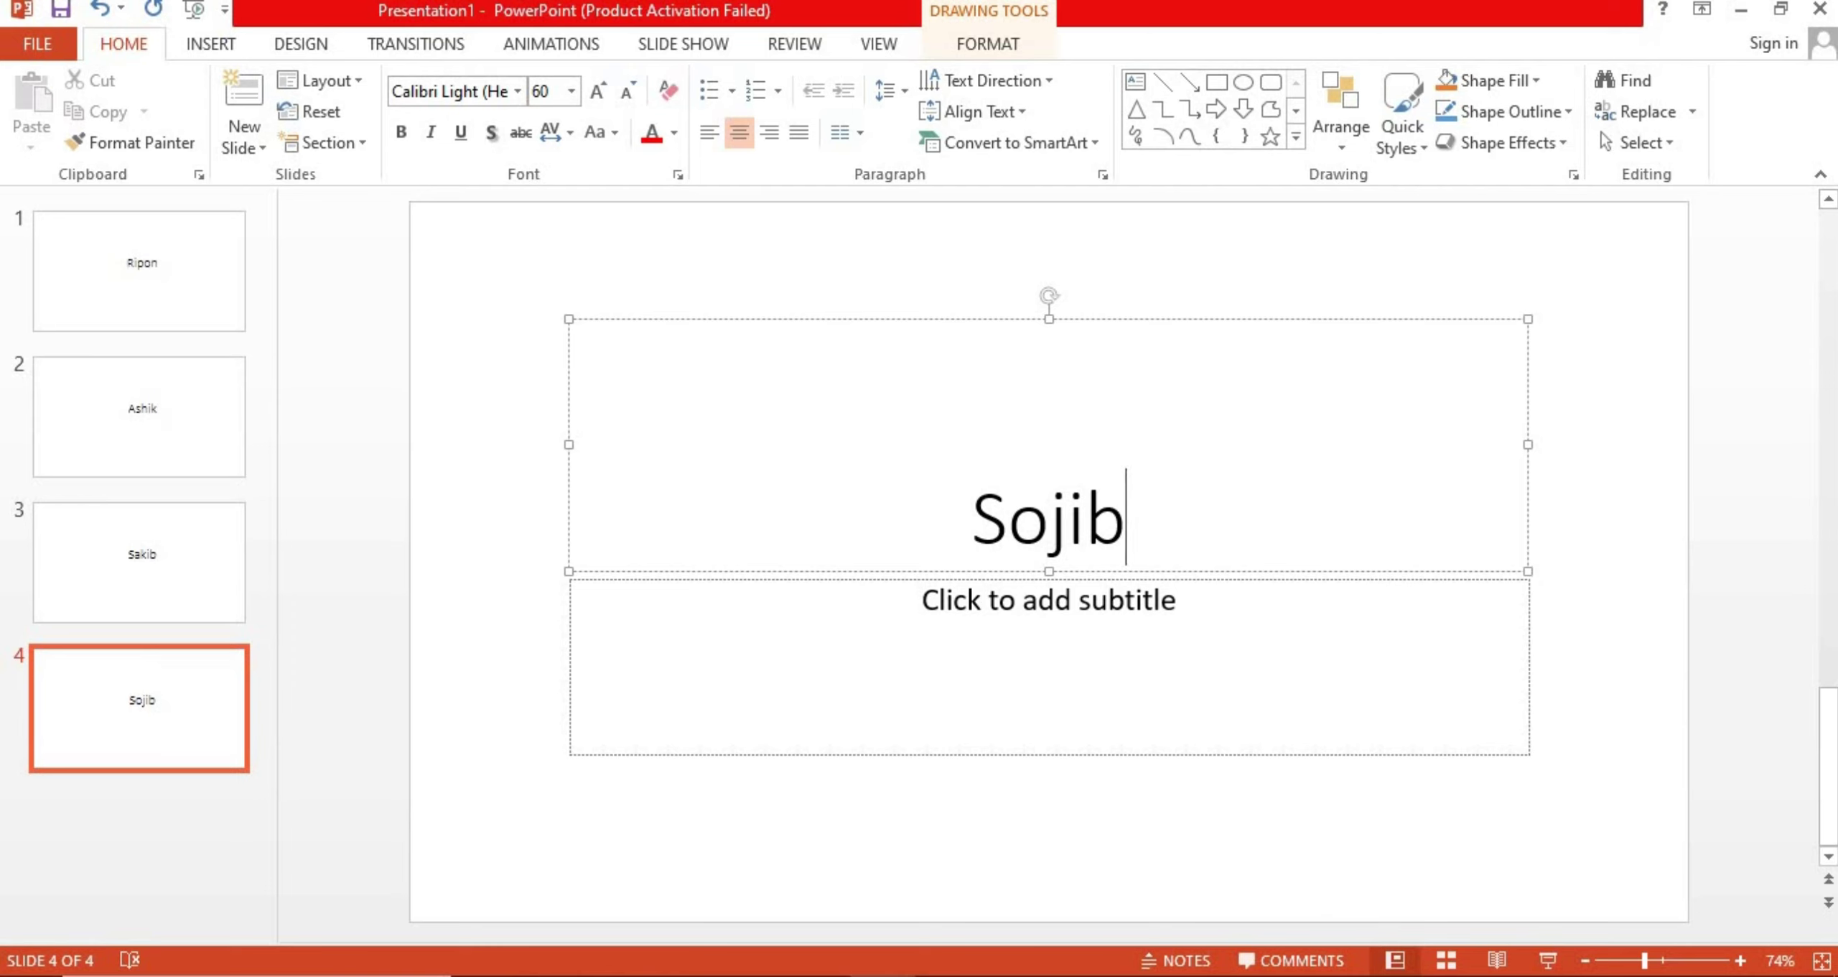
pyautogui.click(152, 272)
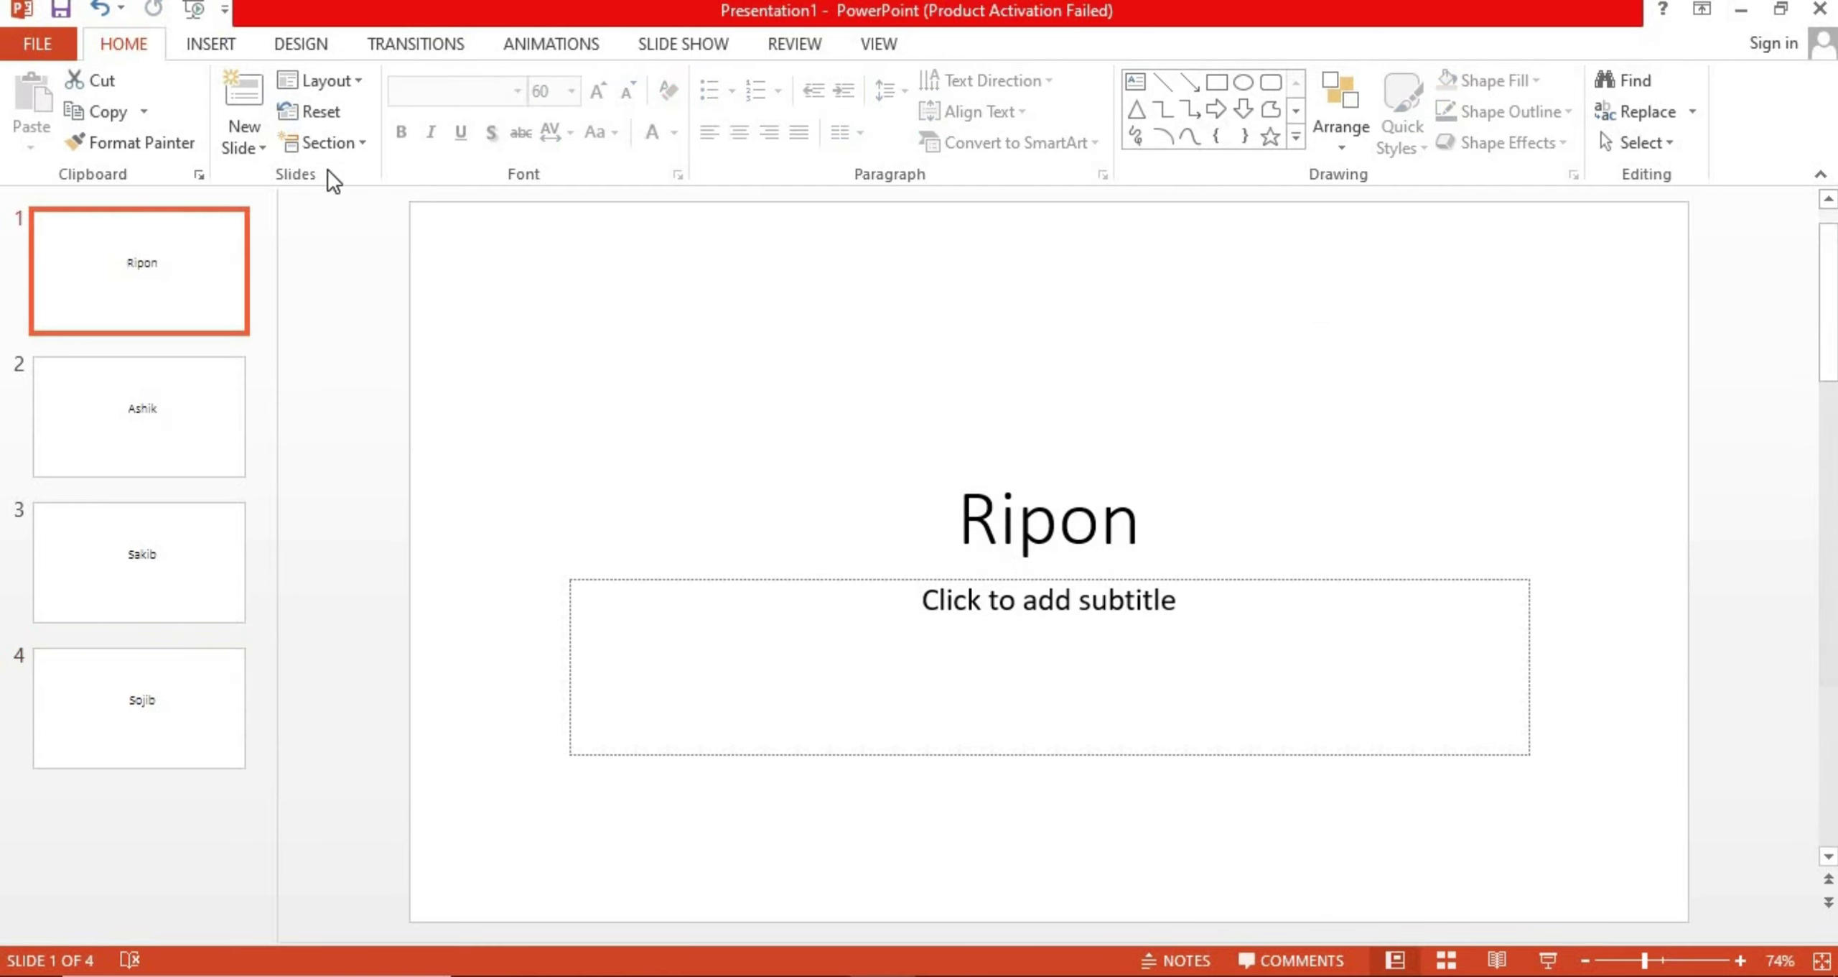
# Apply the teal Ion Boardroom theme to all four slides
pyautogui.click(211, 48)
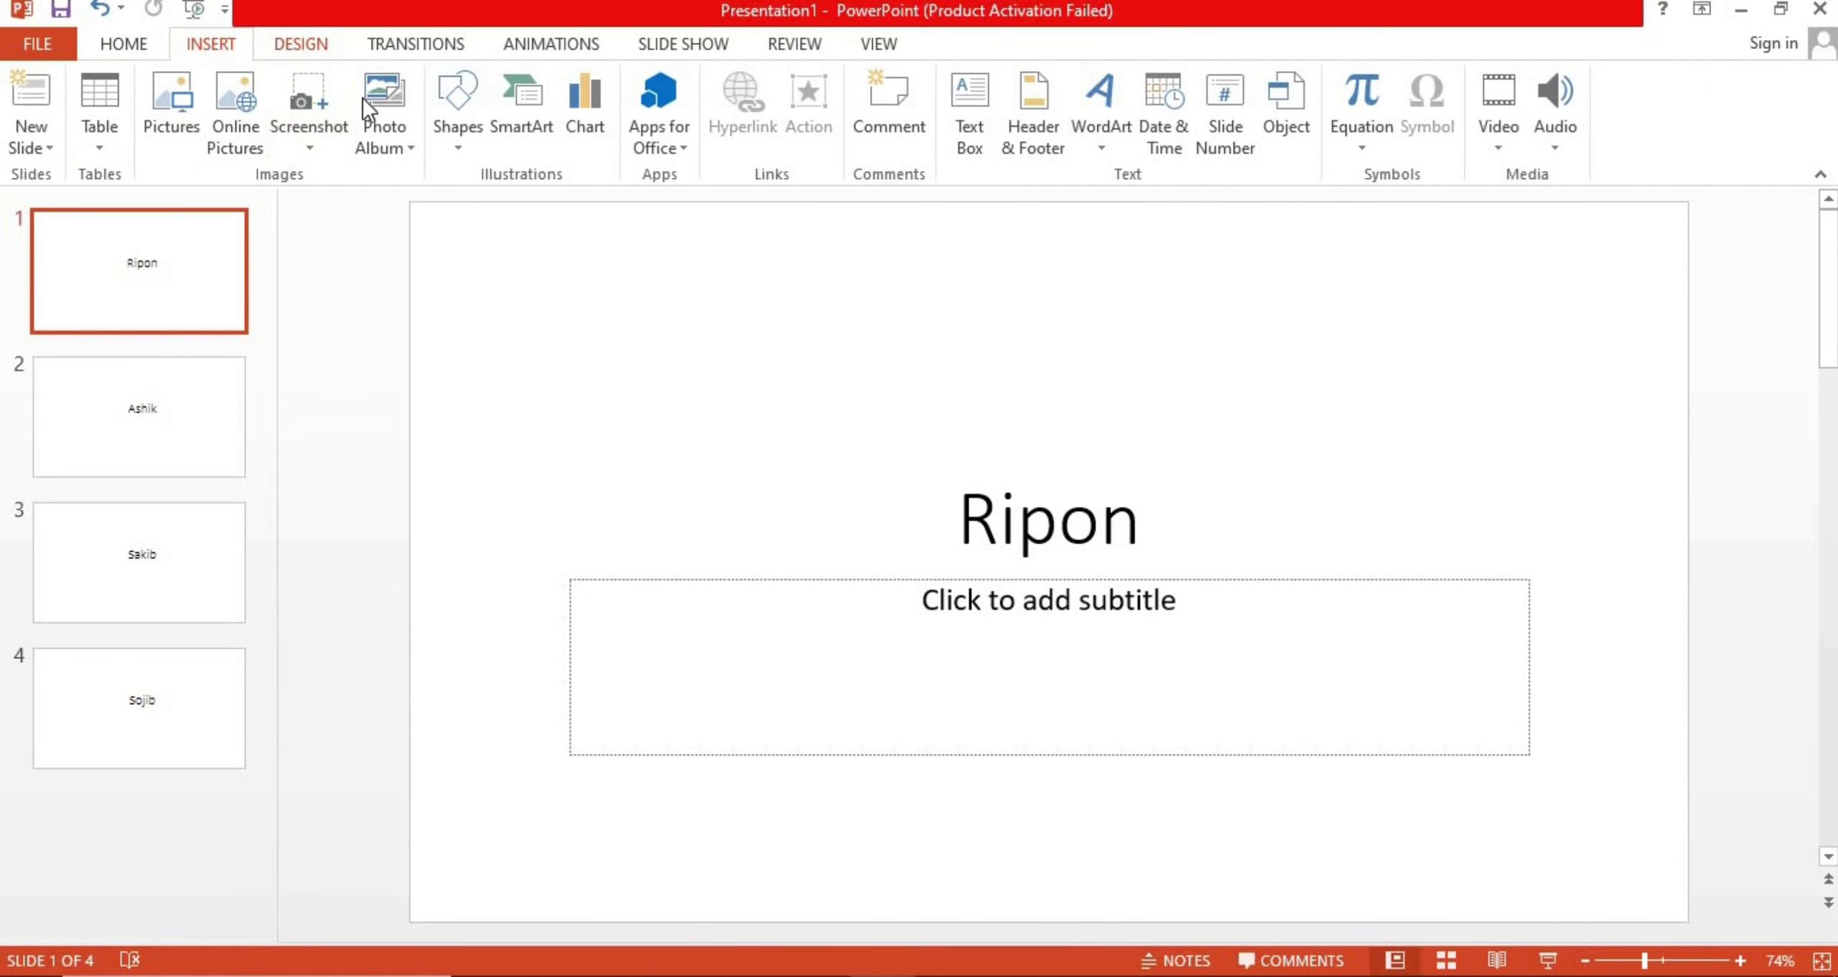
pyautogui.click(301, 44)
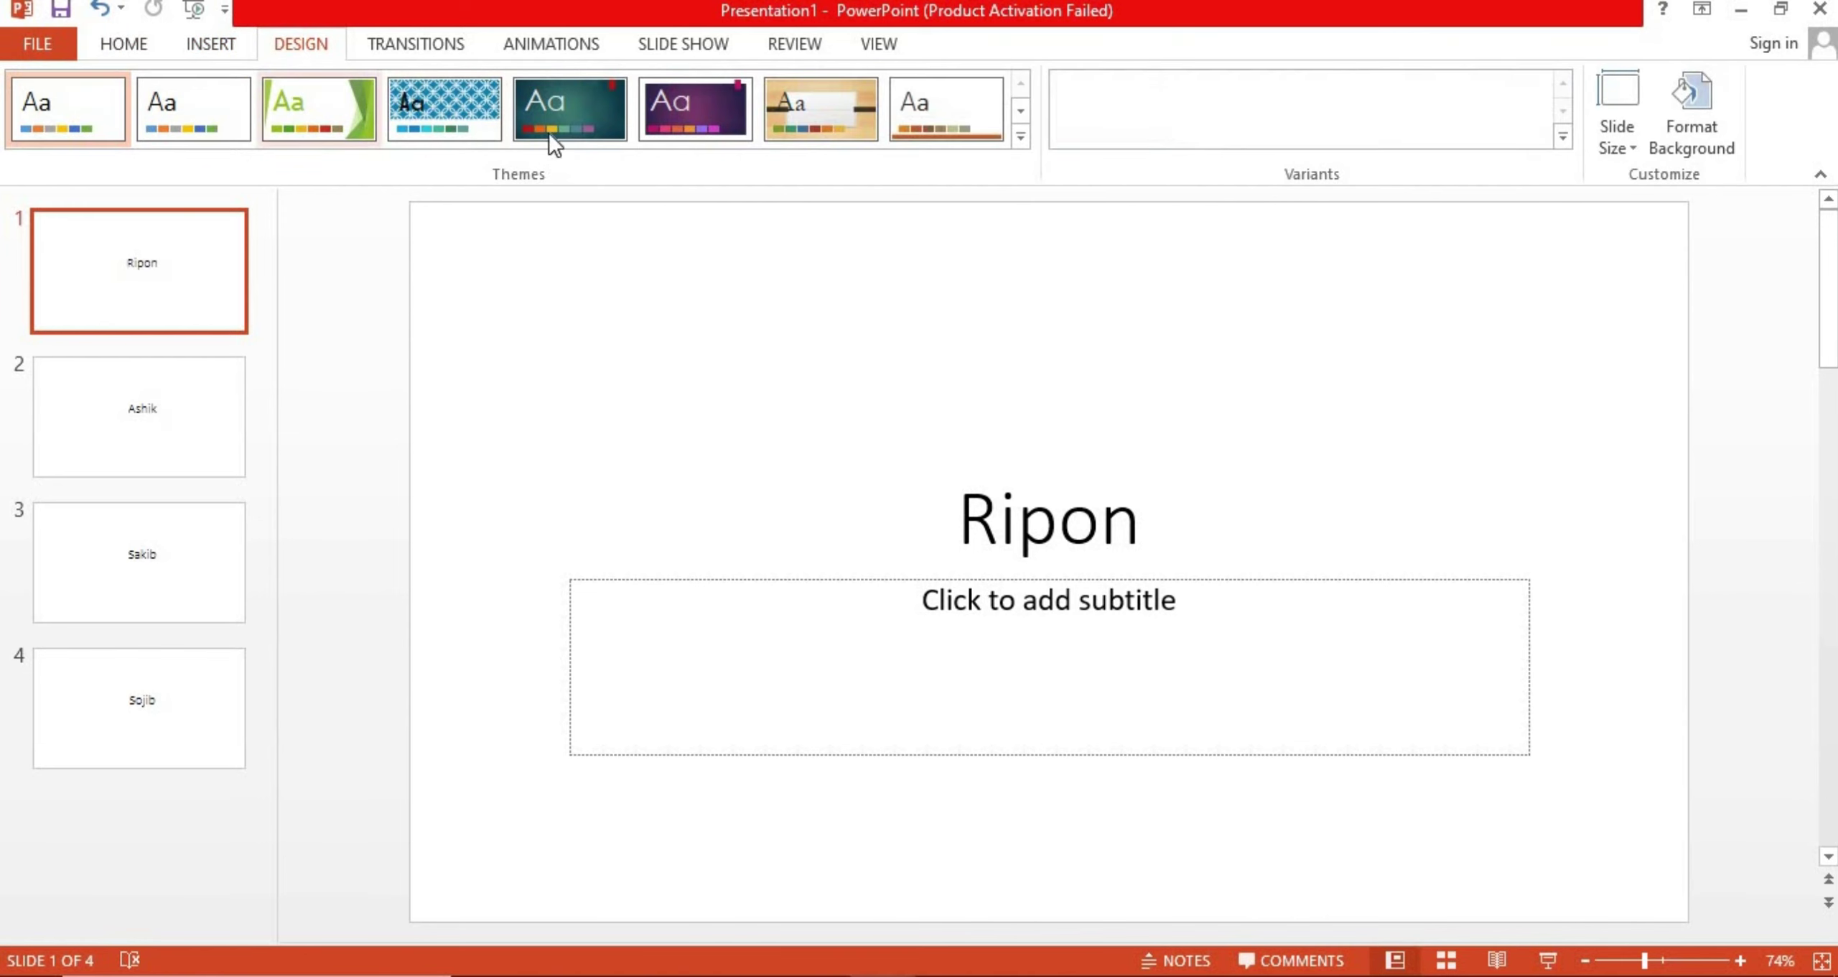
pyautogui.click(627, 114)
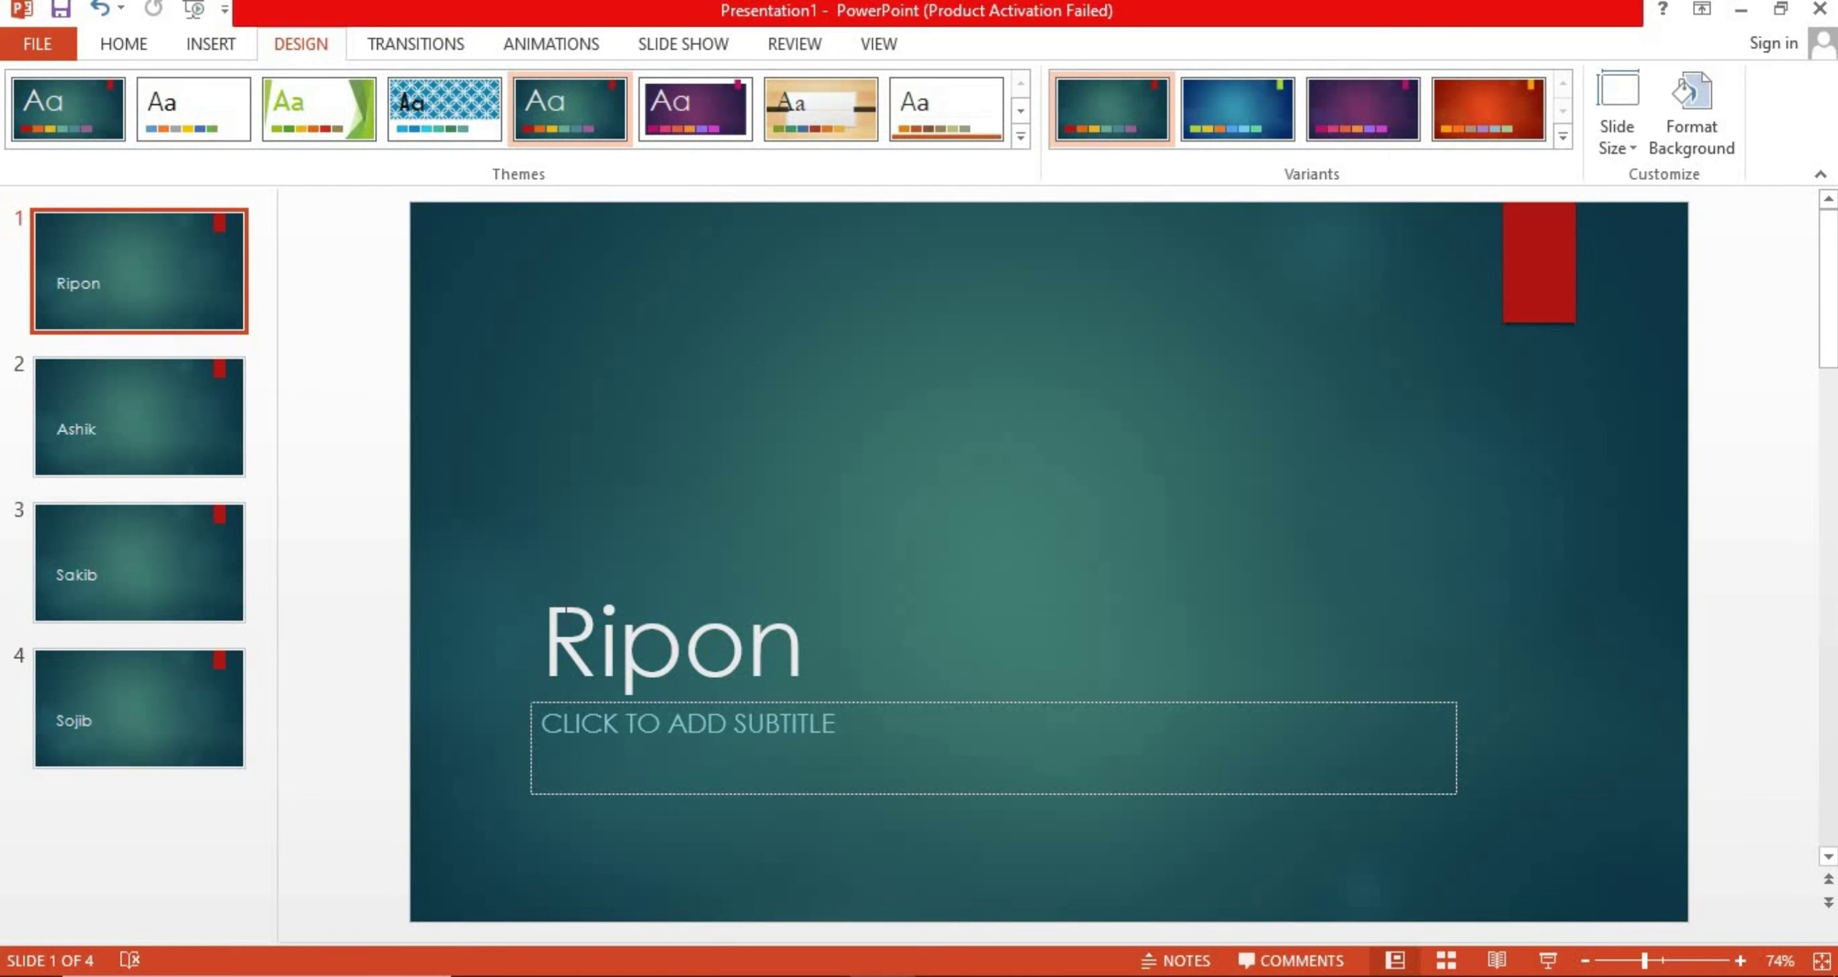
pyautogui.click(554, 623)
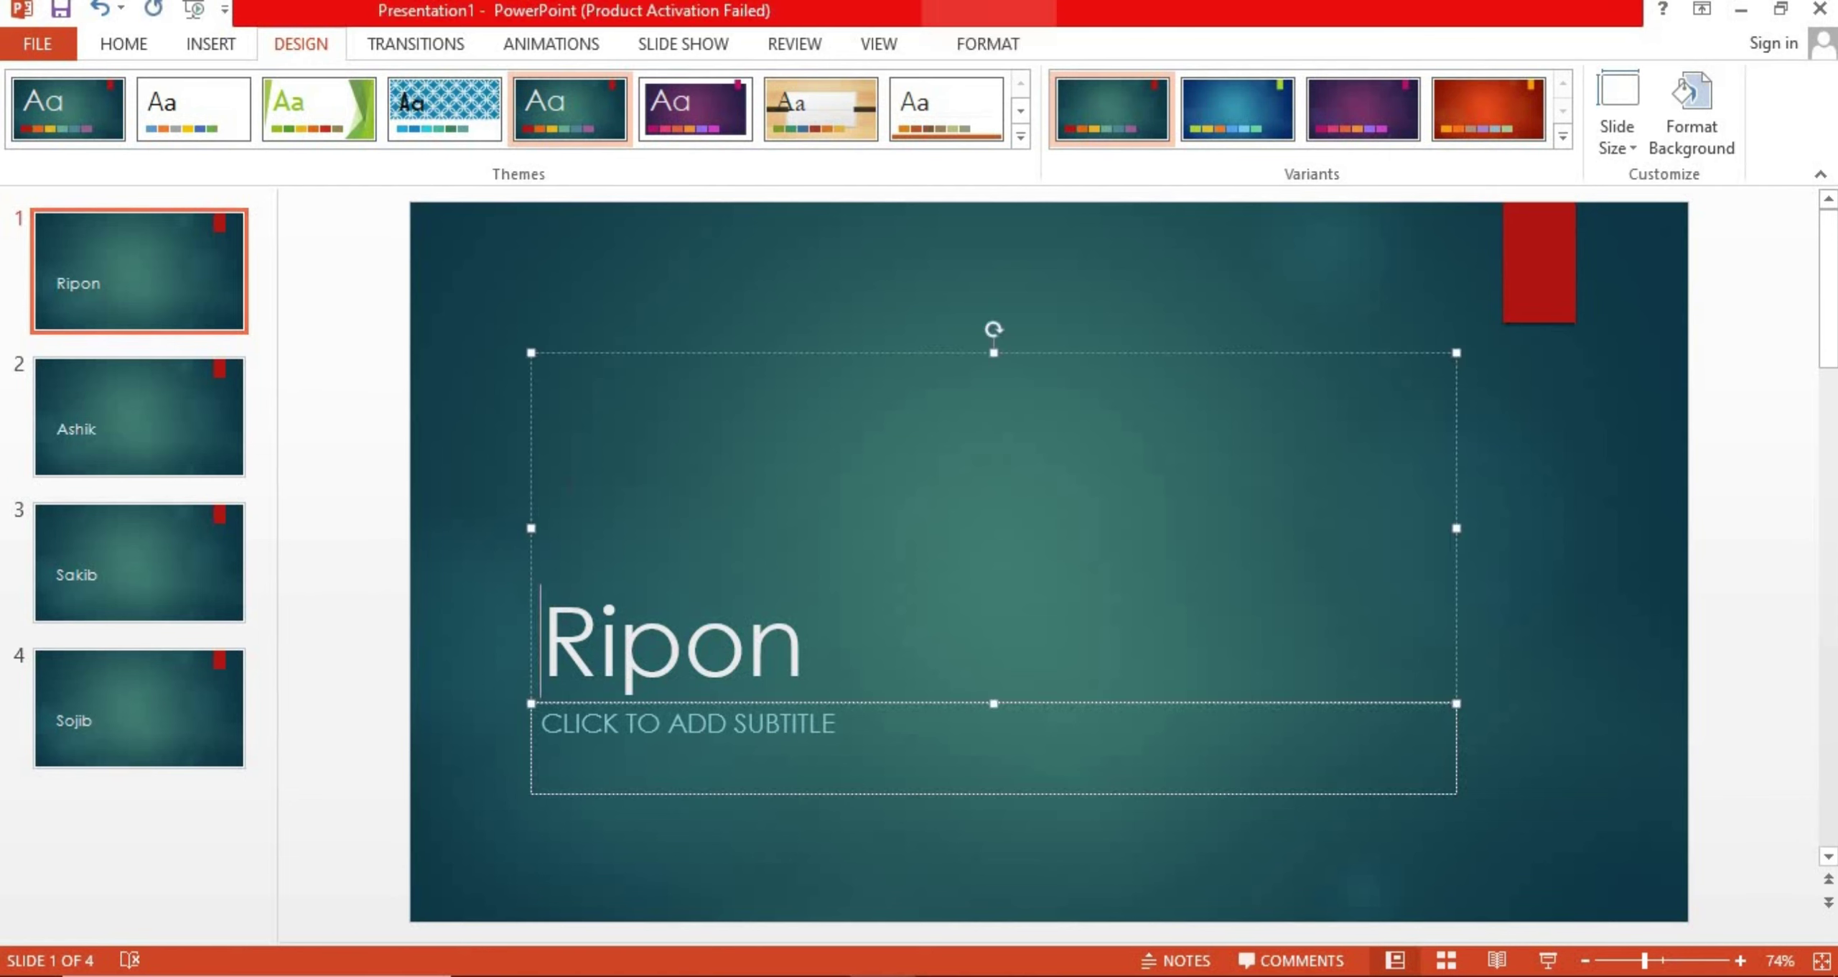
# Give the 'Ripon' title on slide 1 a Bounce entrance animation
pyautogui.click(406, 43)
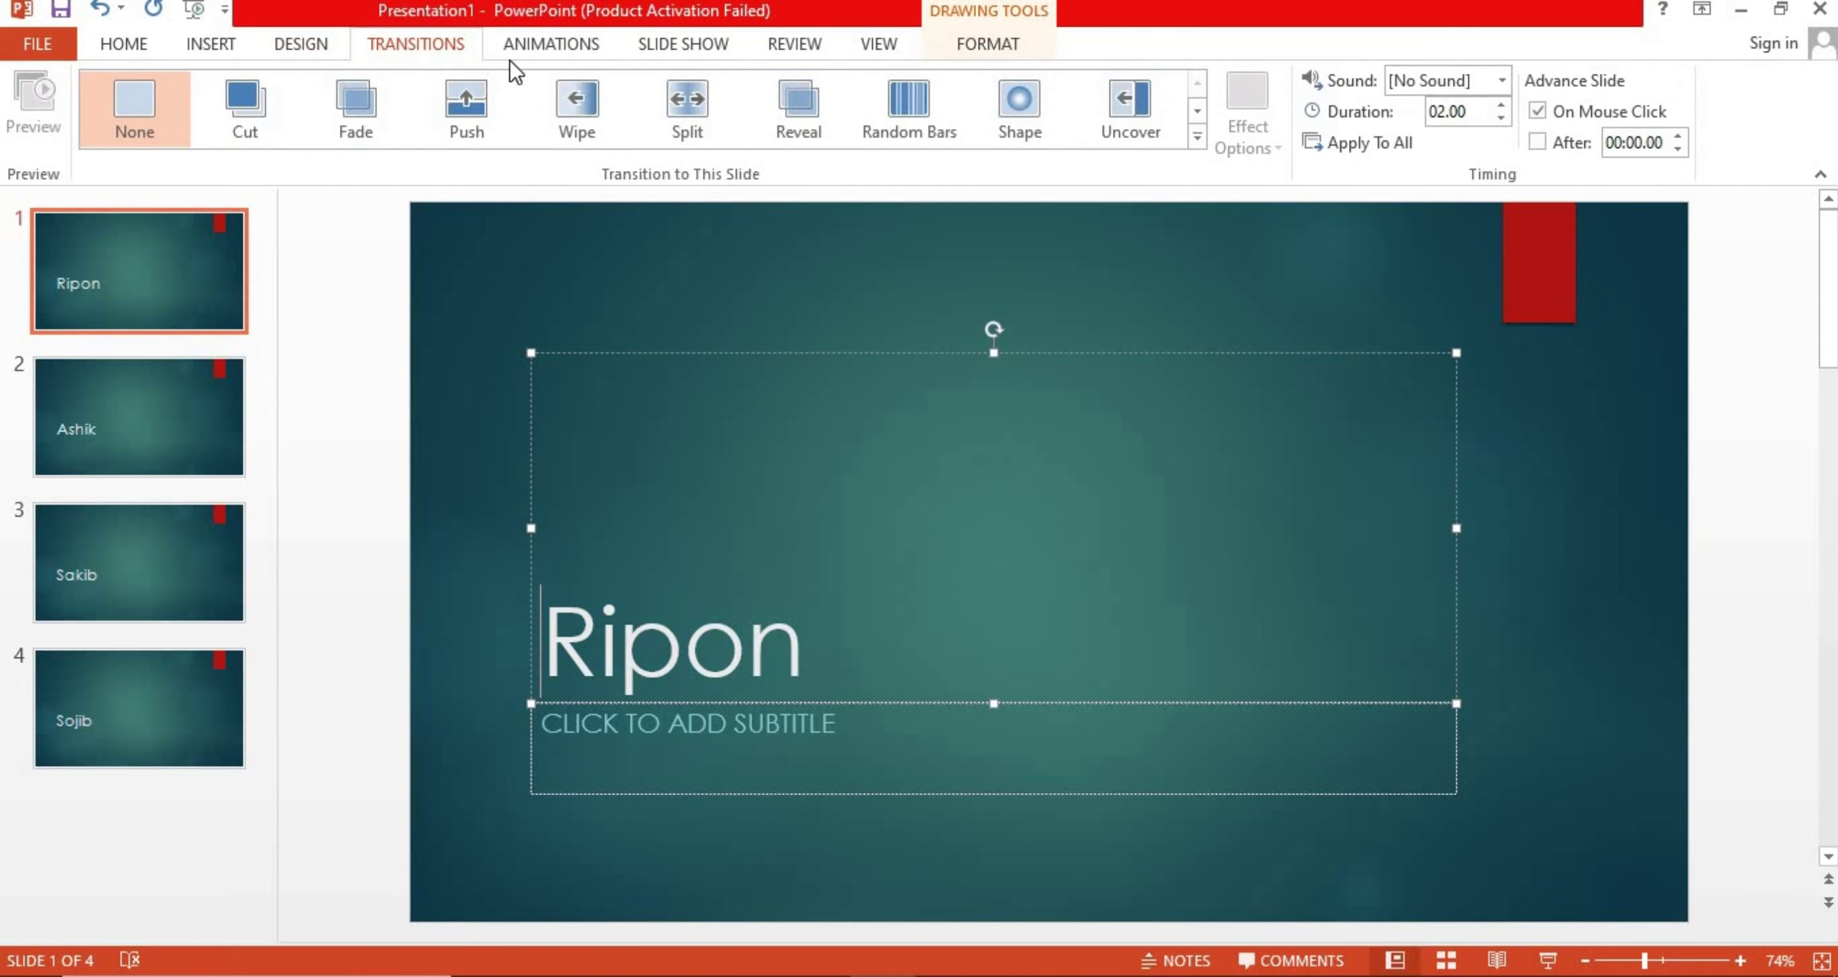
pyautogui.click(545, 45)
pyautogui.click(977, 137)
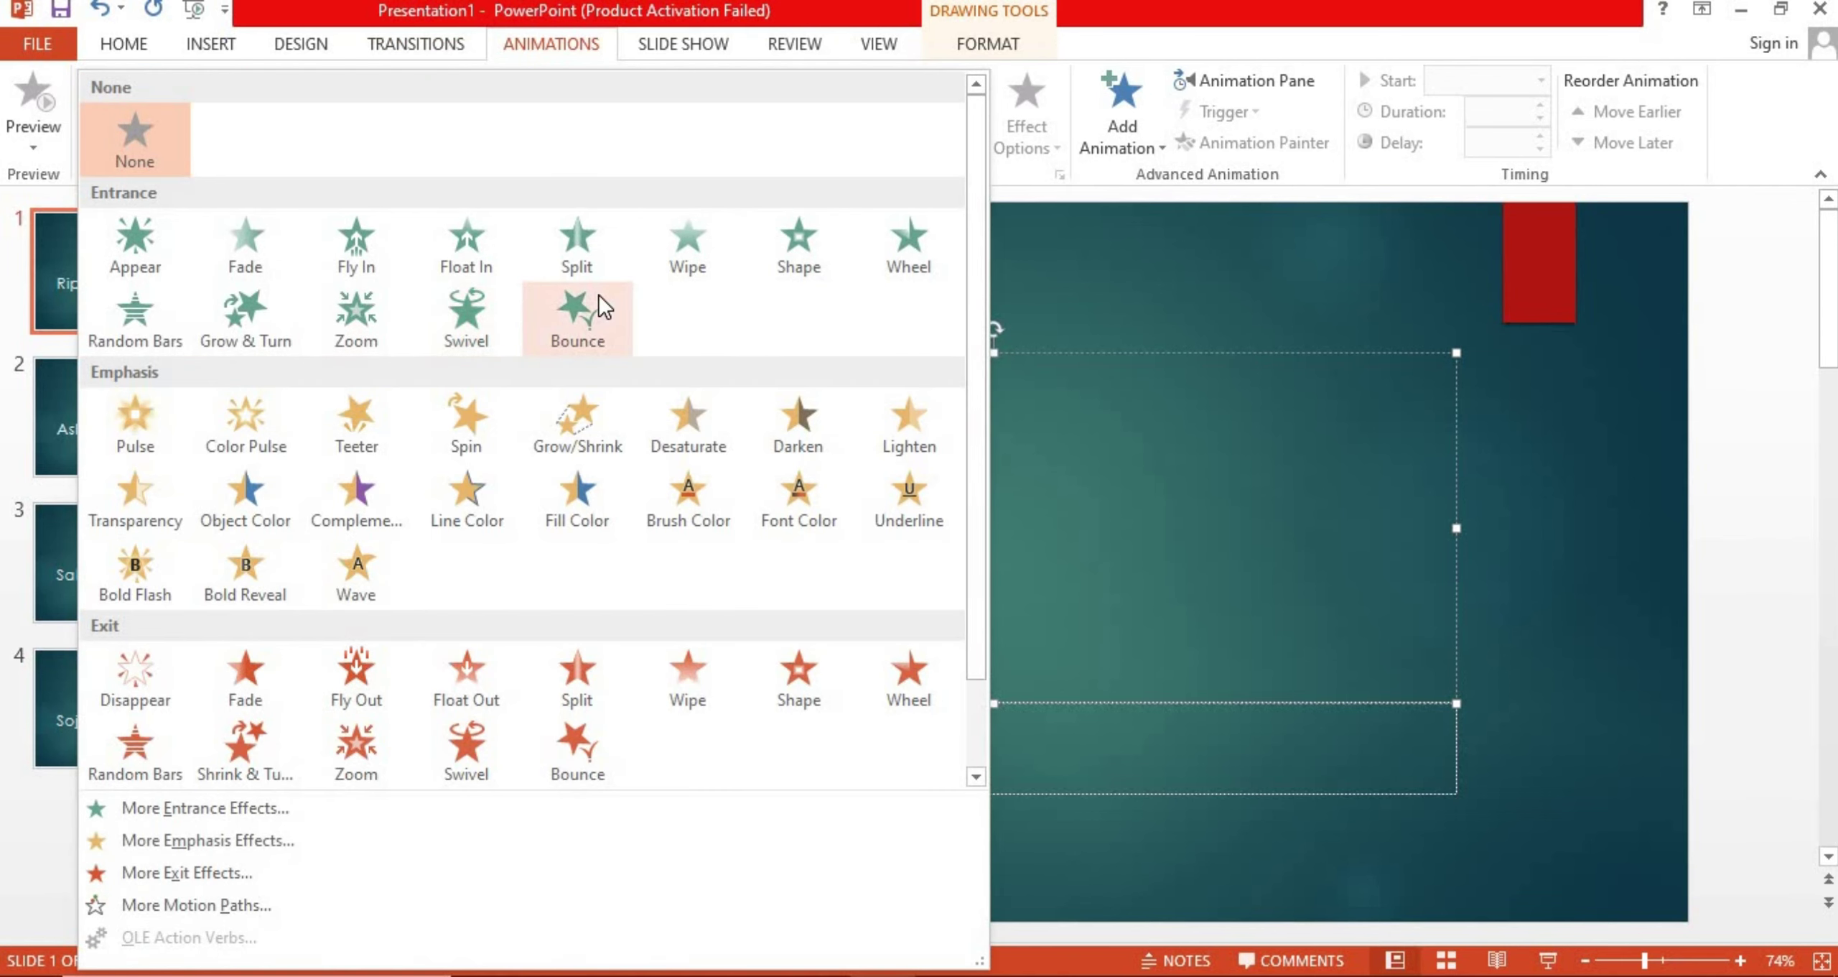
pyautogui.click(599, 296)
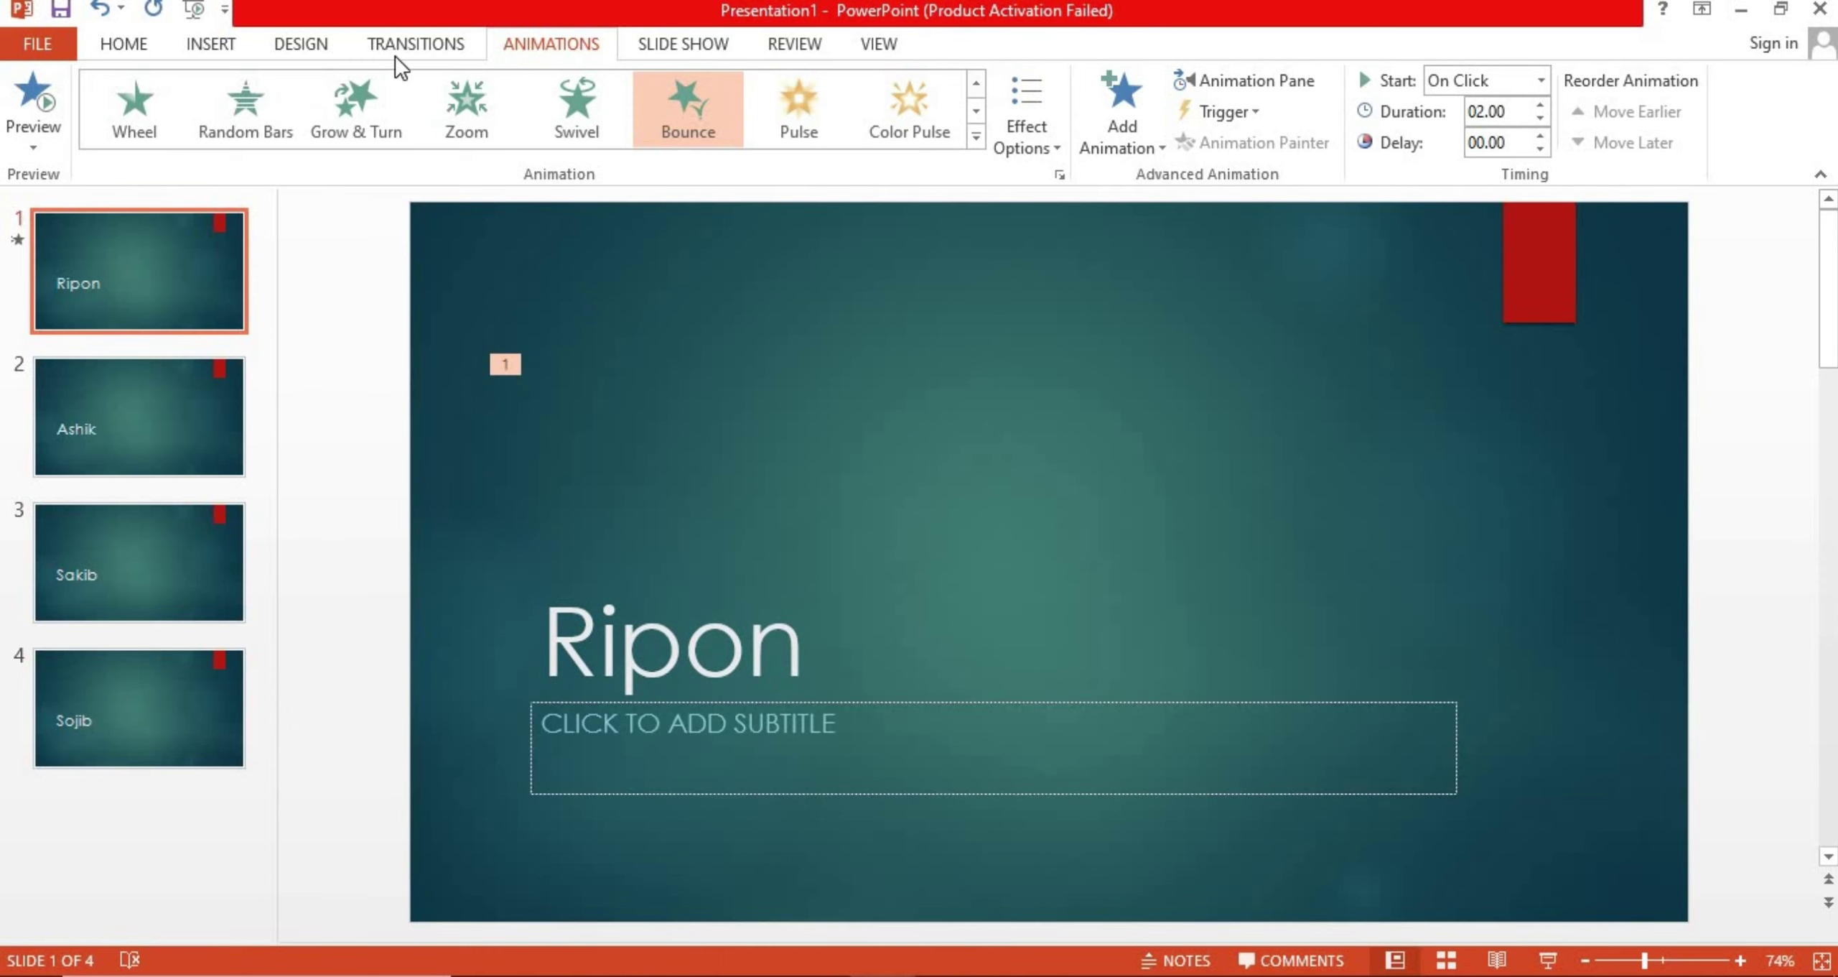
pyautogui.click(211, 44)
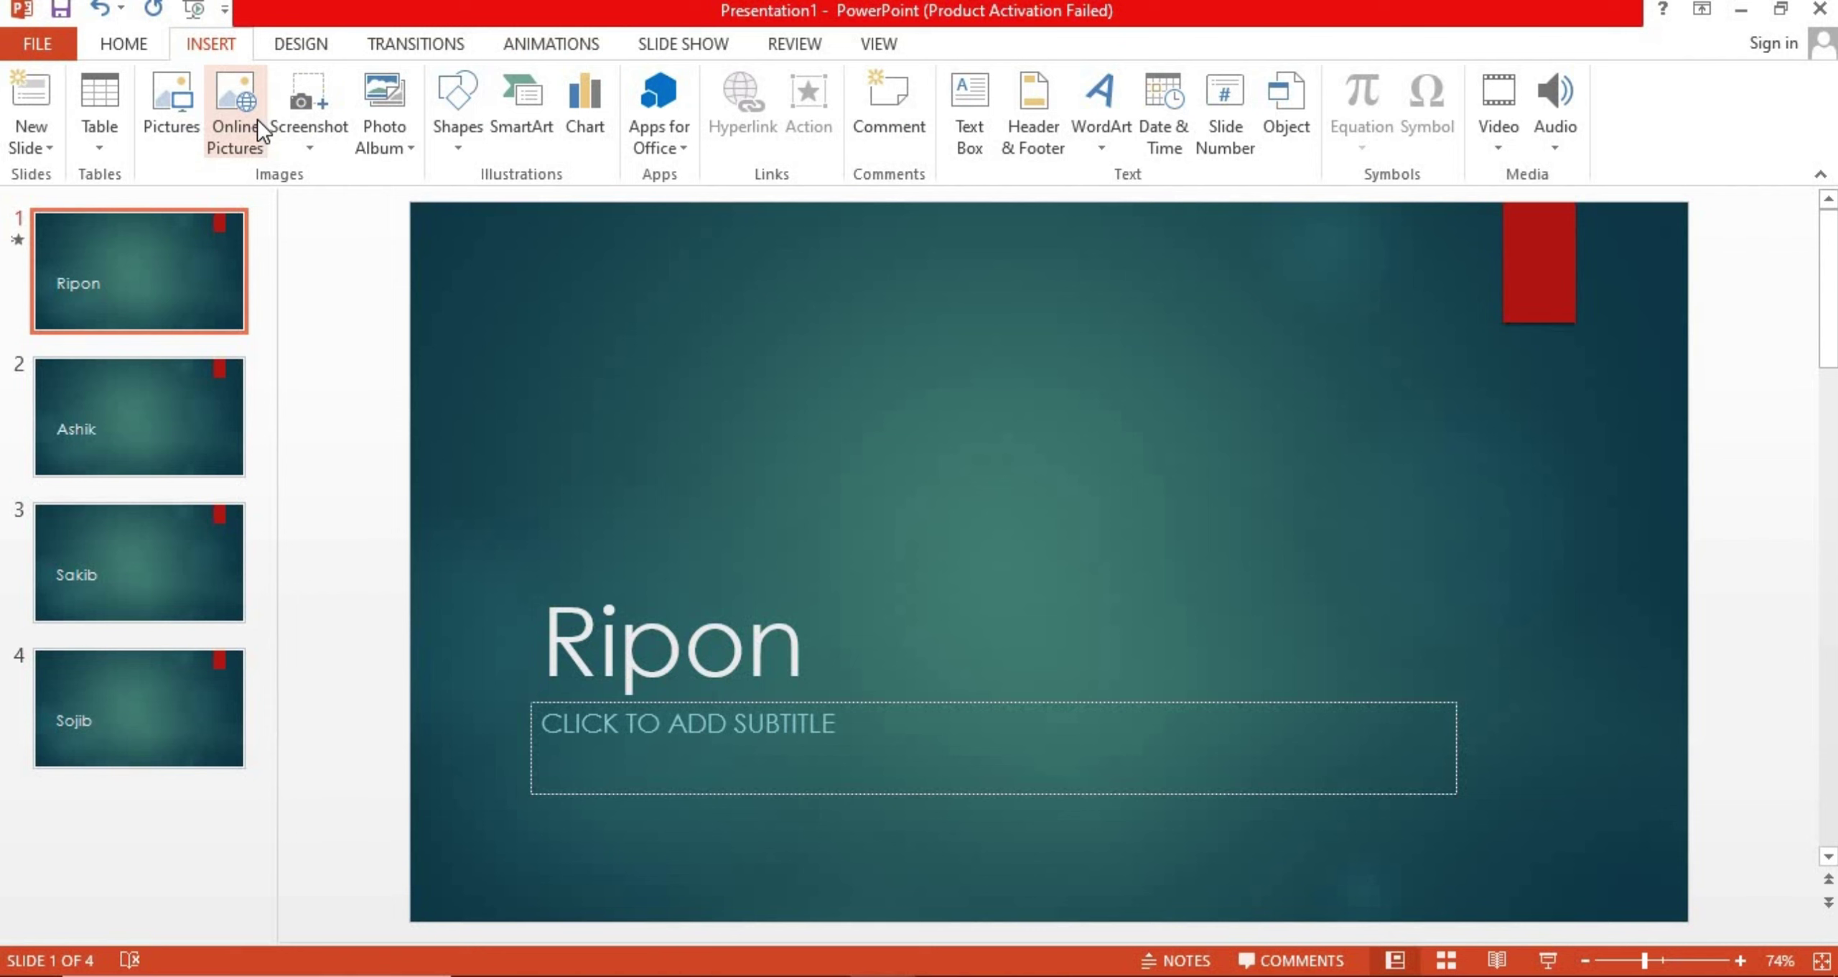
# Draw a small smiley face above the 'Ripon' title and give it a light yellow style
pyautogui.rightClick(257, 119)
pyautogui.rightClick(449, 101)
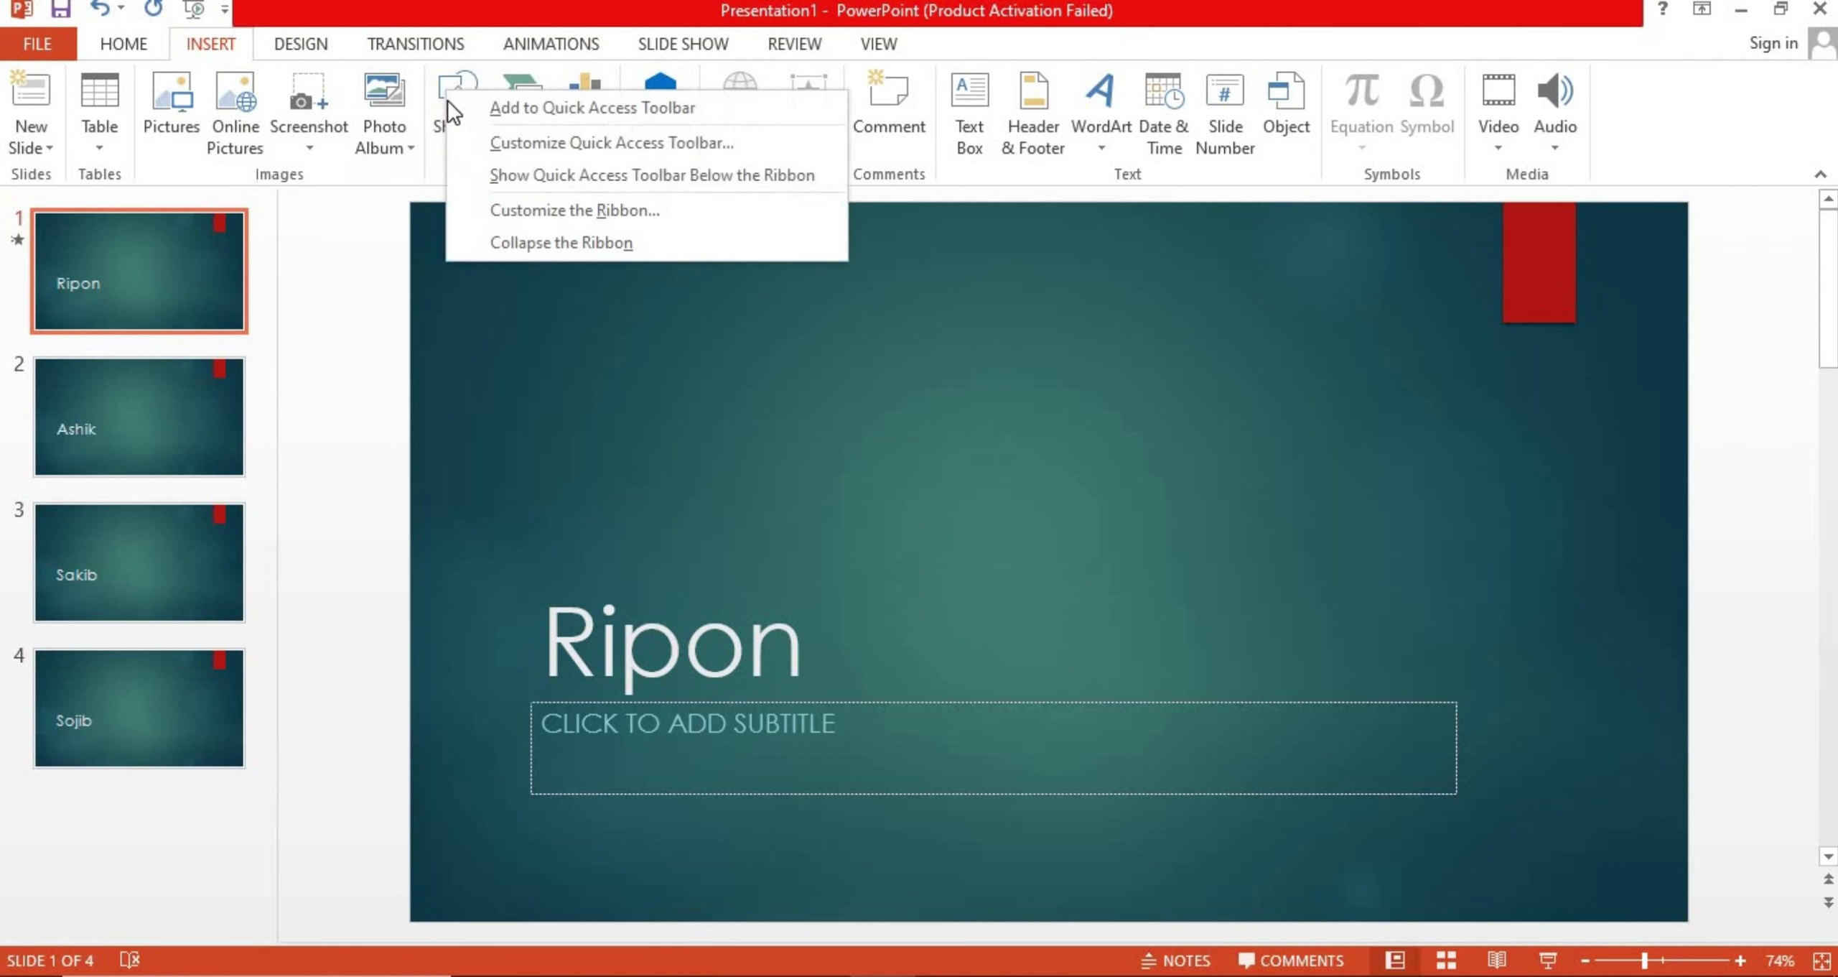
pyautogui.click(443, 121)
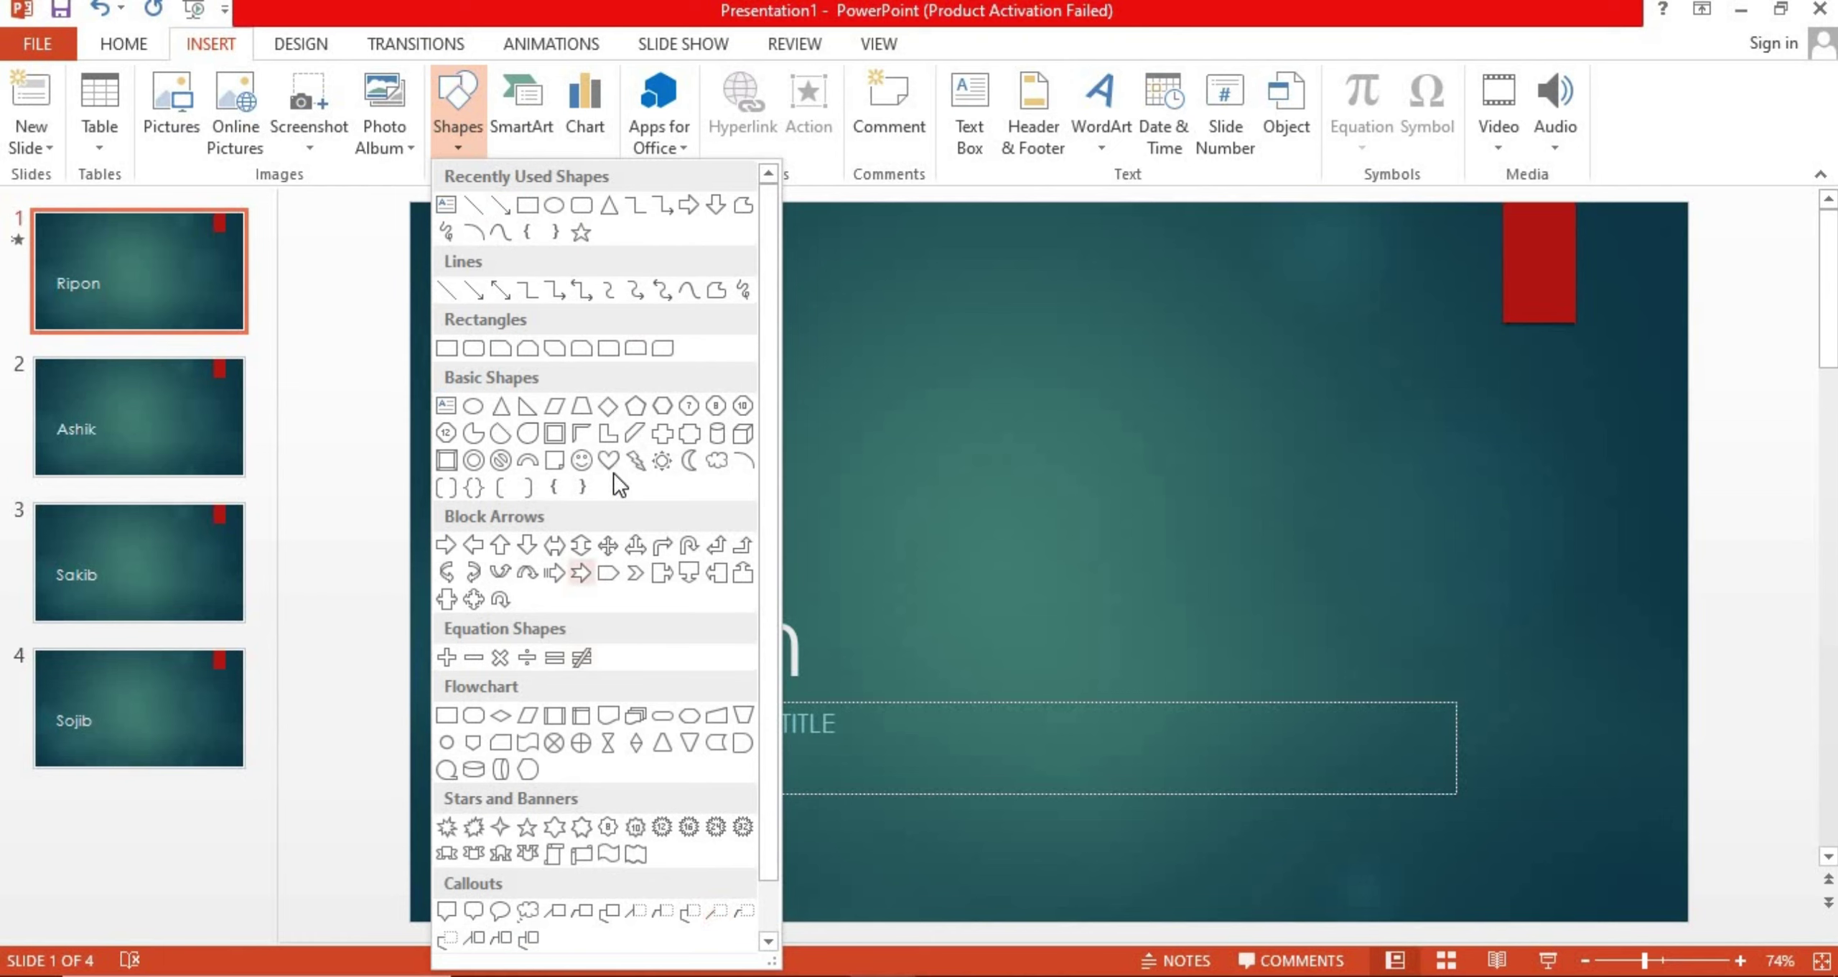
pyautogui.click(582, 460)
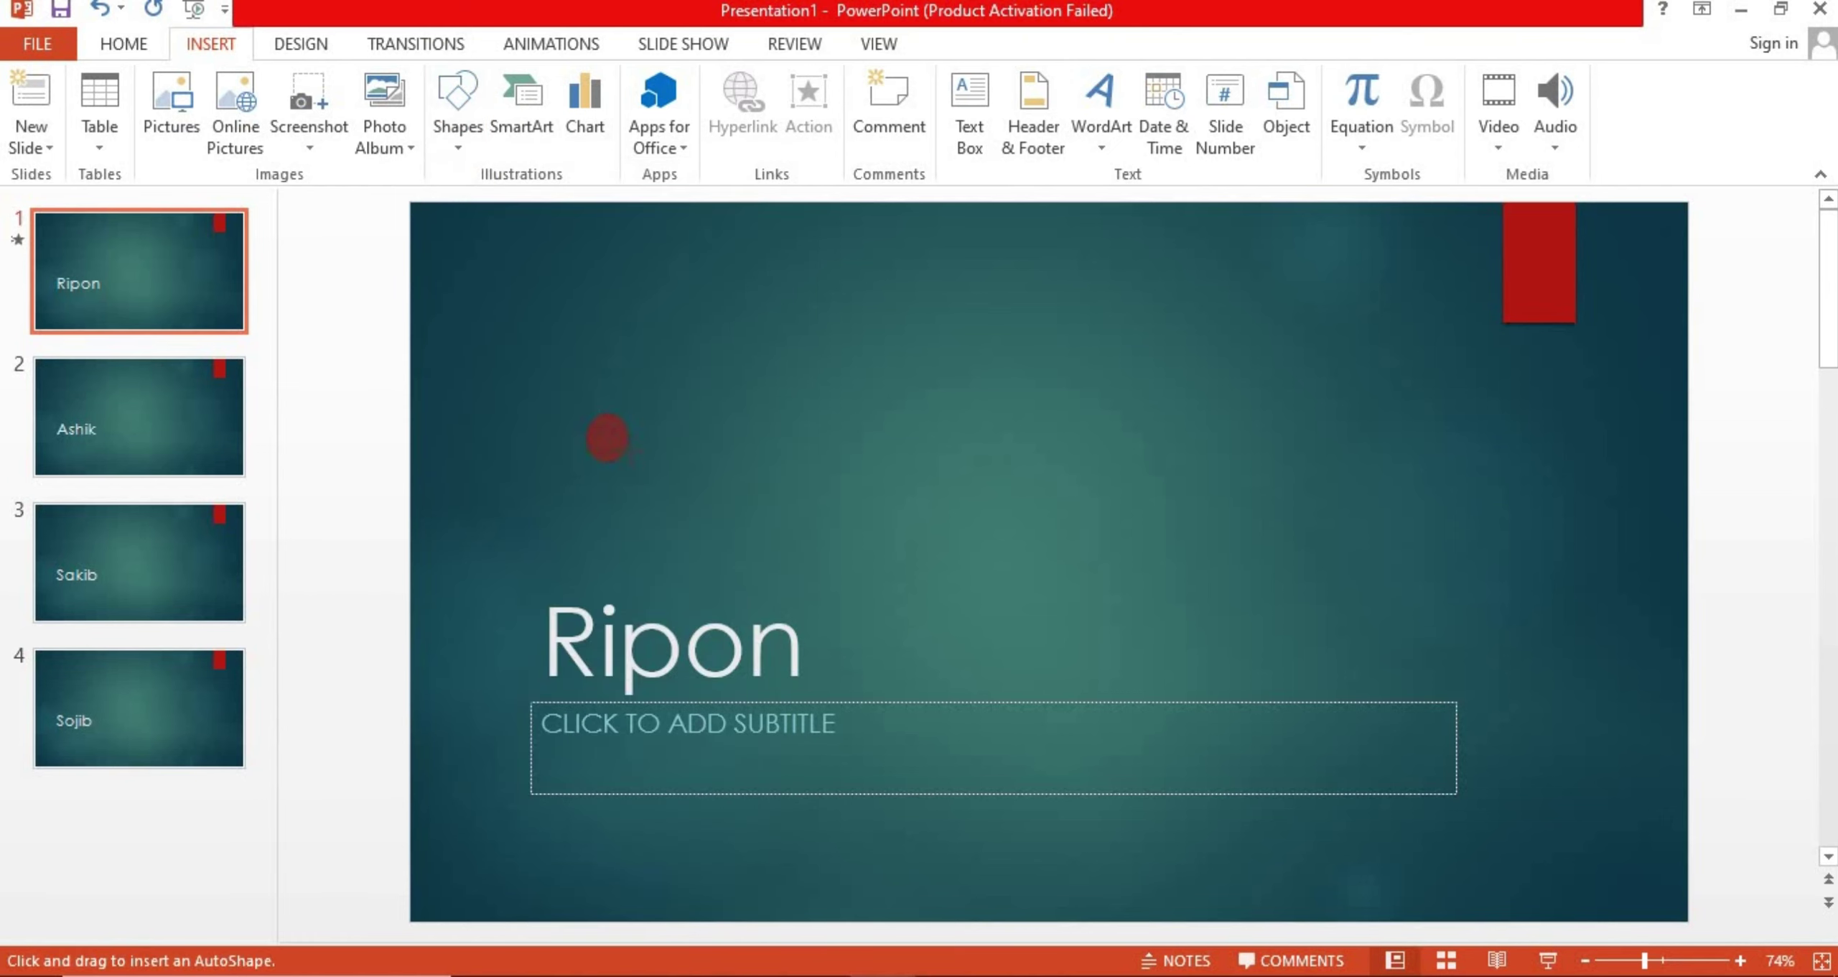
pyautogui.moveTo(630, 451); pyautogui.dragTo(632, 452)
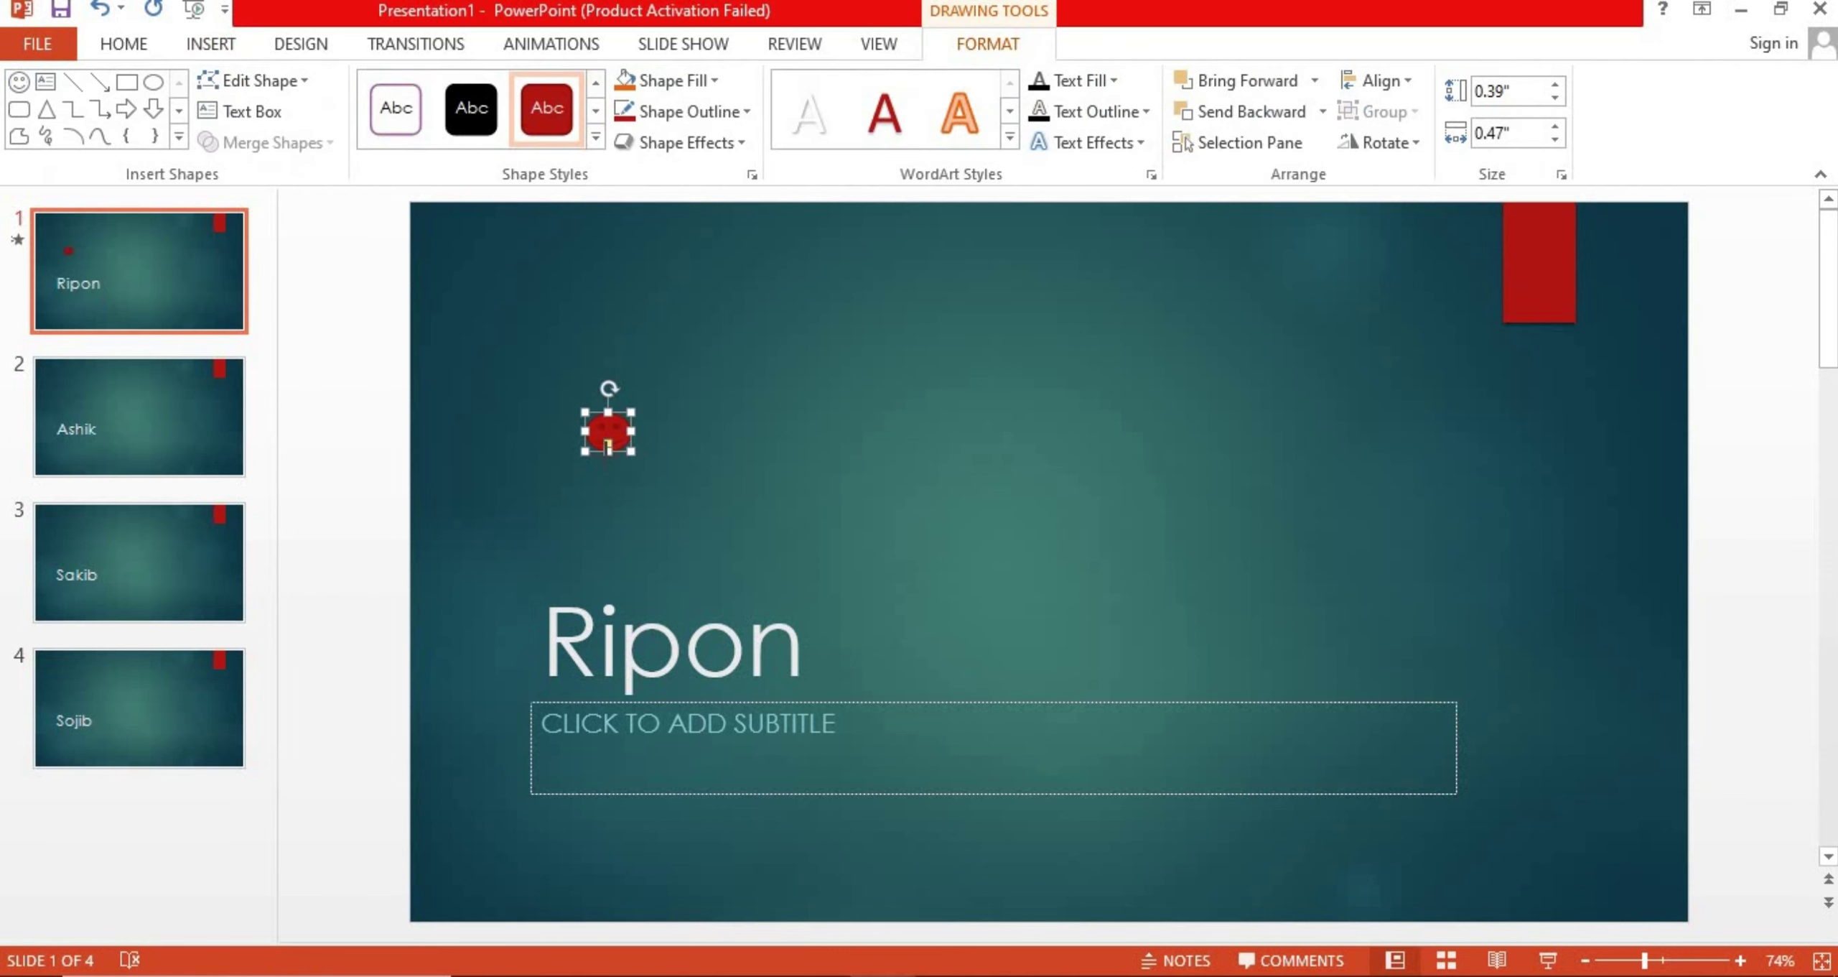
pyautogui.hotkey('ctrl', 'z')
pyautogui.moveTo(606, 460); pyautogui.dragTo(609, 476)
pyautogui.click(596, 138)
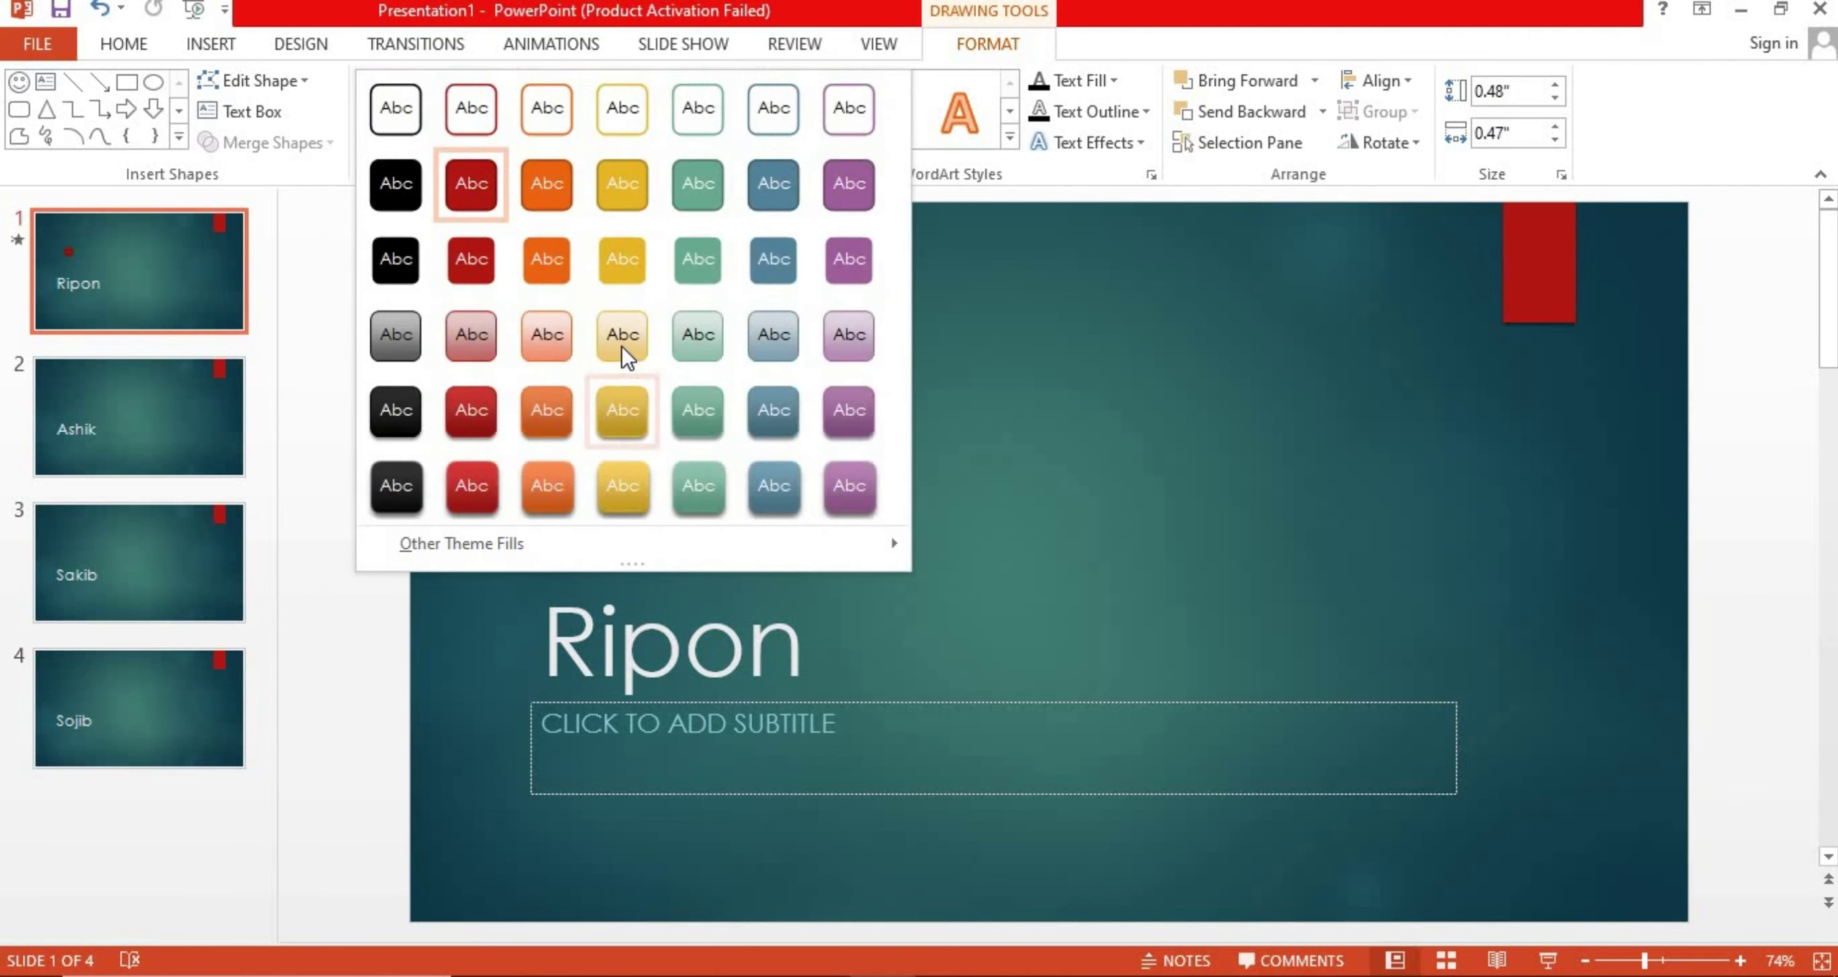
pyautogui.click(622, 346)
# Move and resize the smiley so it replaces the 'o' in 'Ripon'
pyautogui.click(701, 475)
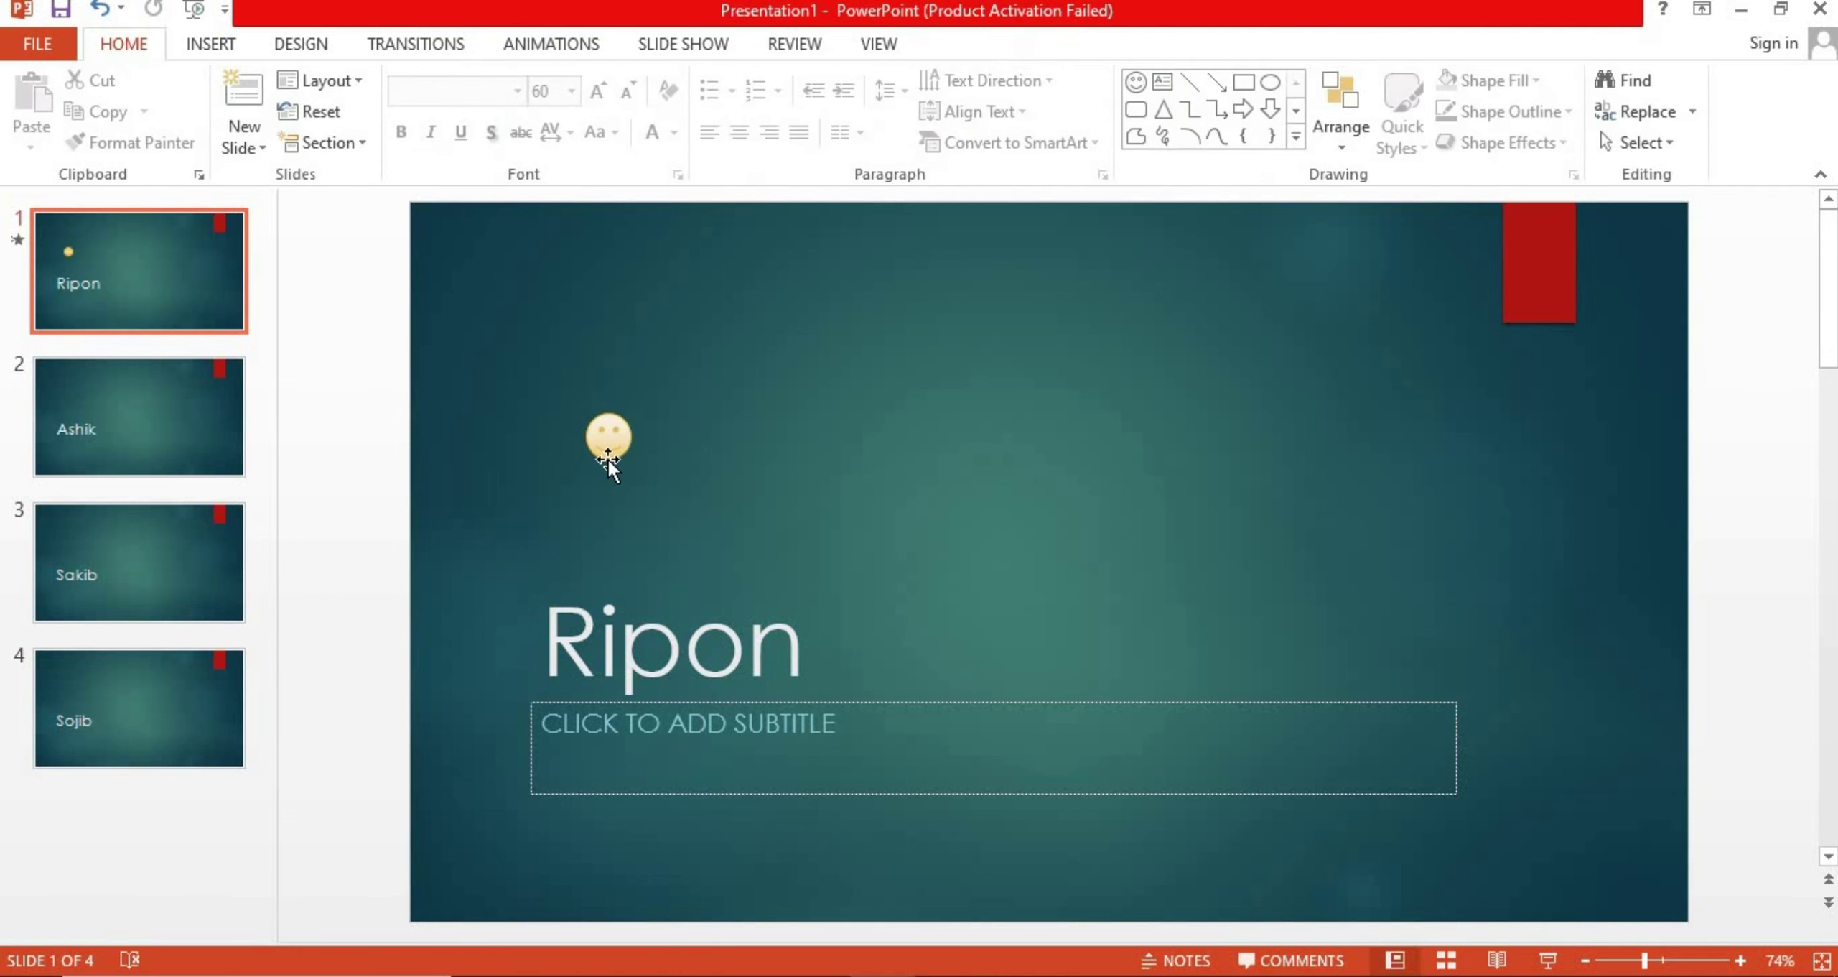
pyautogui.moveTo(607, 458); pyautogui.dragTo(618, 611)
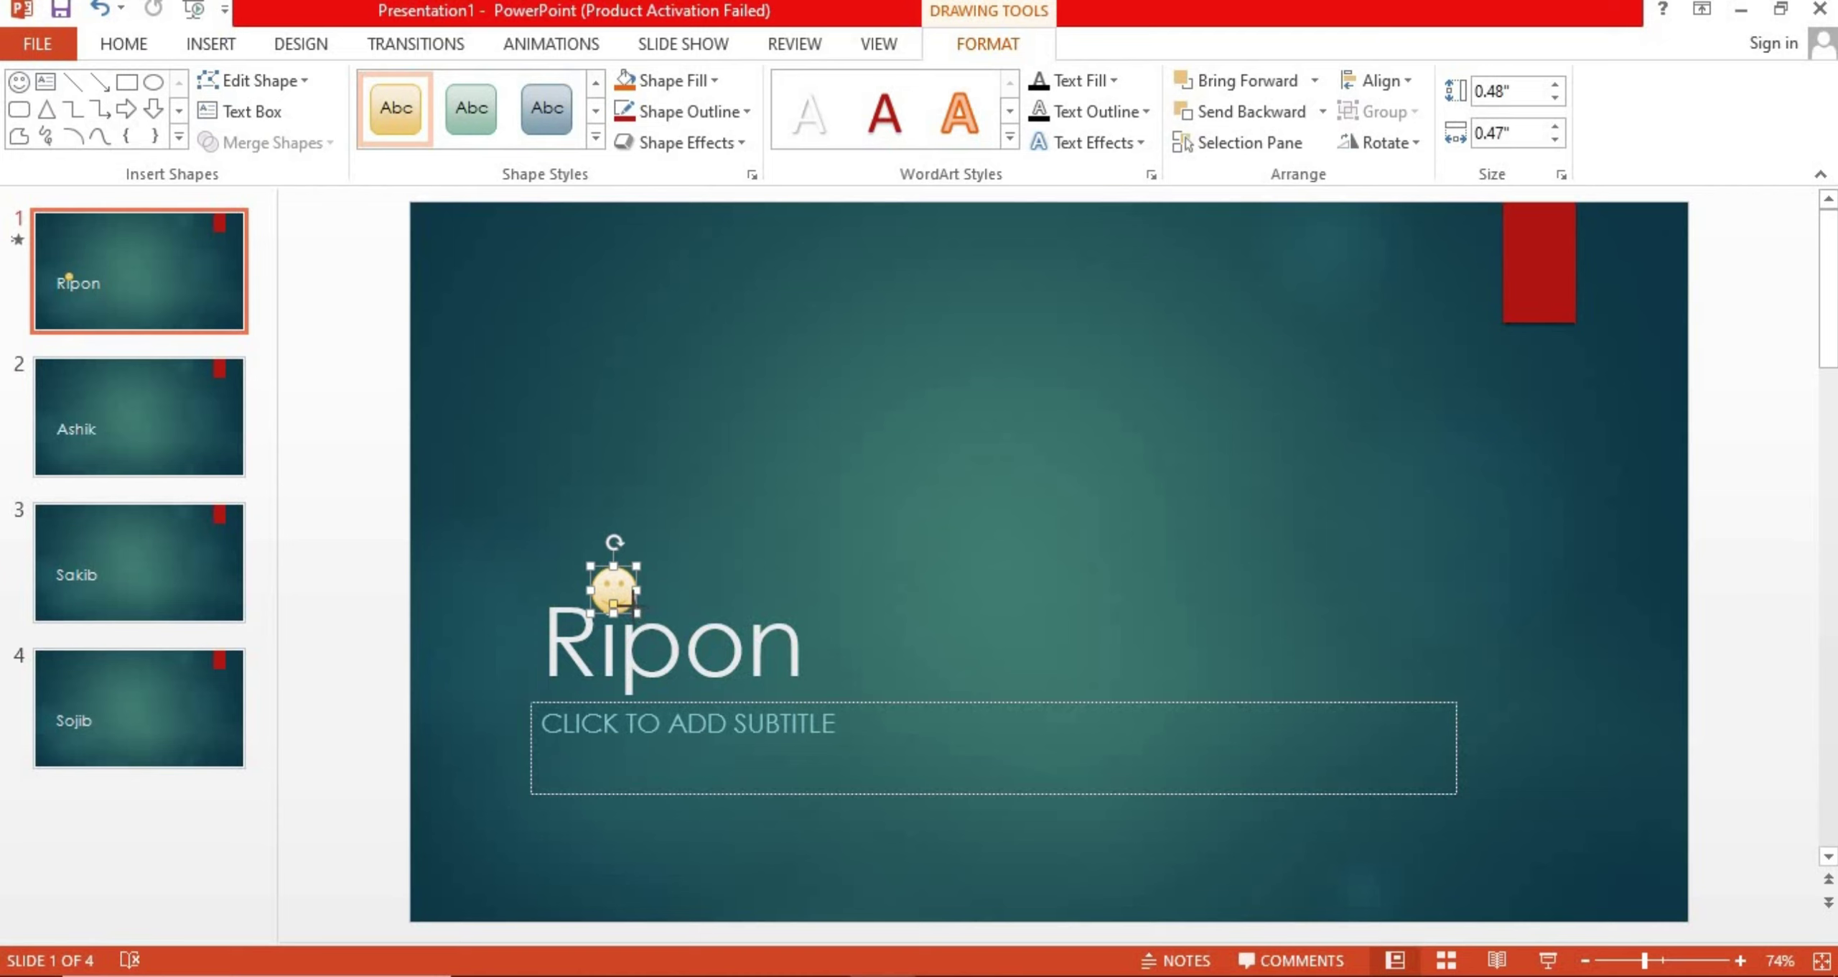
pyautogui.moveTo(634, 603)
pyautogui.mouseDown()
pyautogui.moveTo(609, 605)
pyautogui.moveTo(650, 649)
pyautogui.moveTo(715, 652)
pyautogui.moveTo(747, 688)
pyautogui.moveTo(711, 652)
pyautogui.mouseUp()
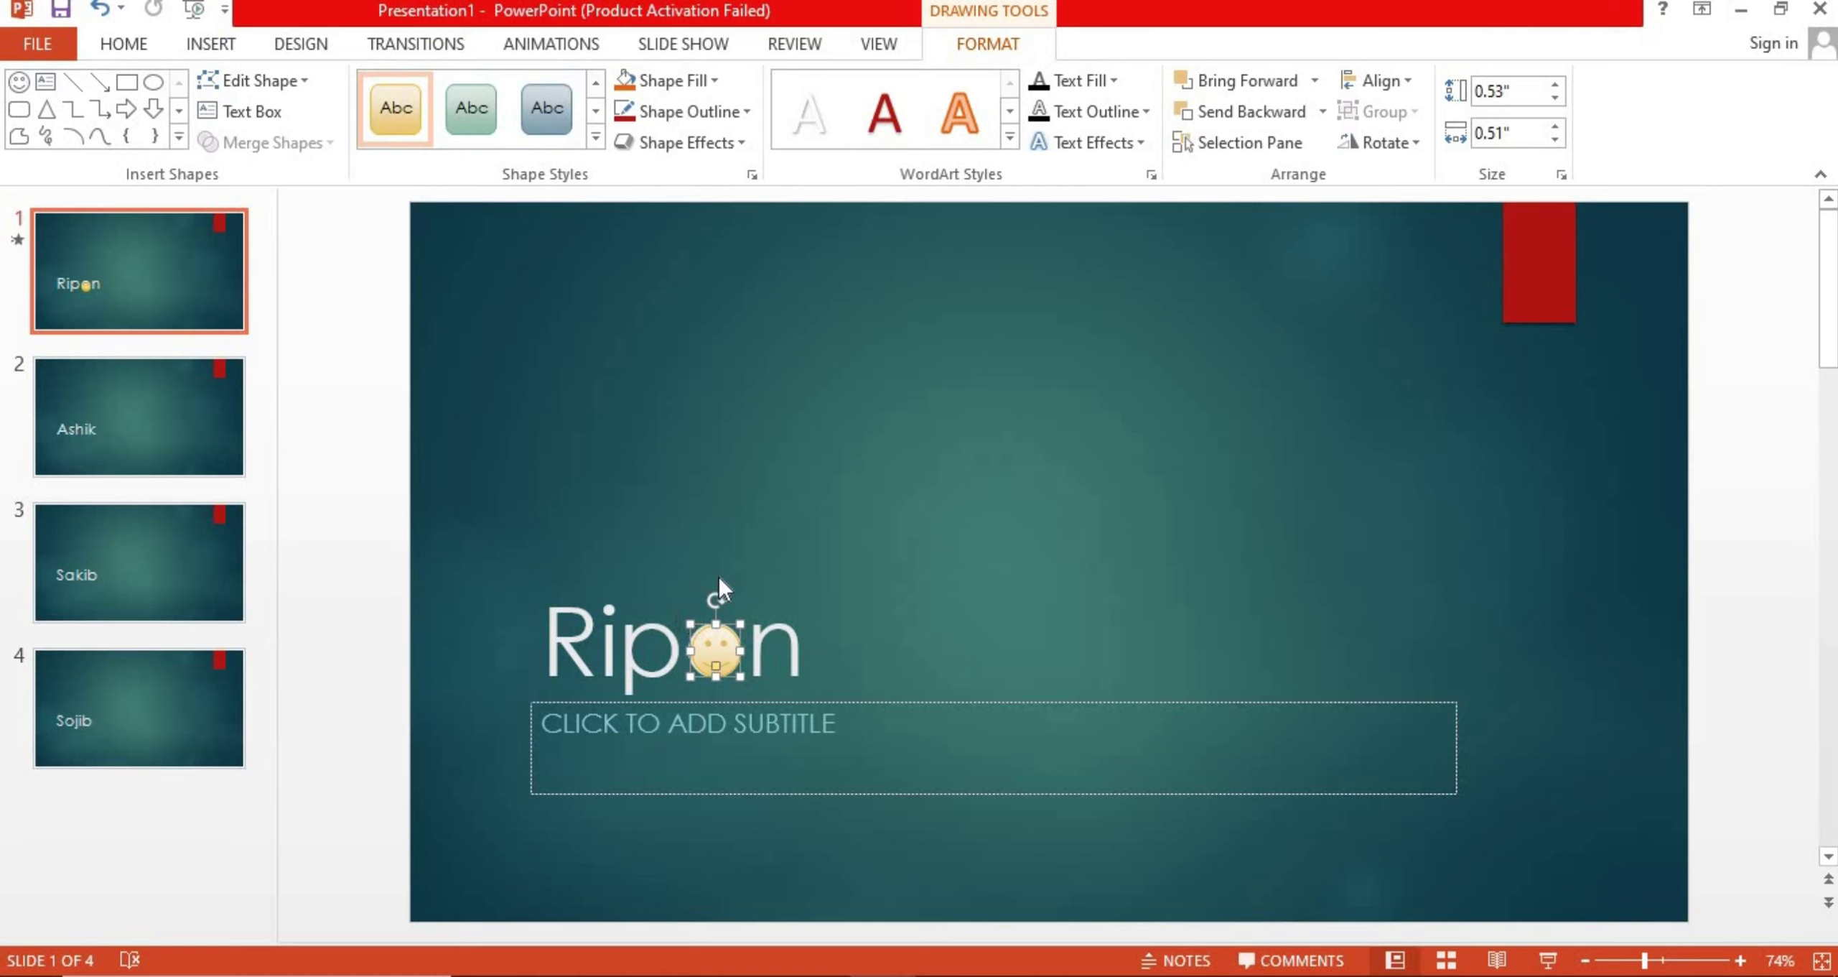
pyautogui.click(800, 502)
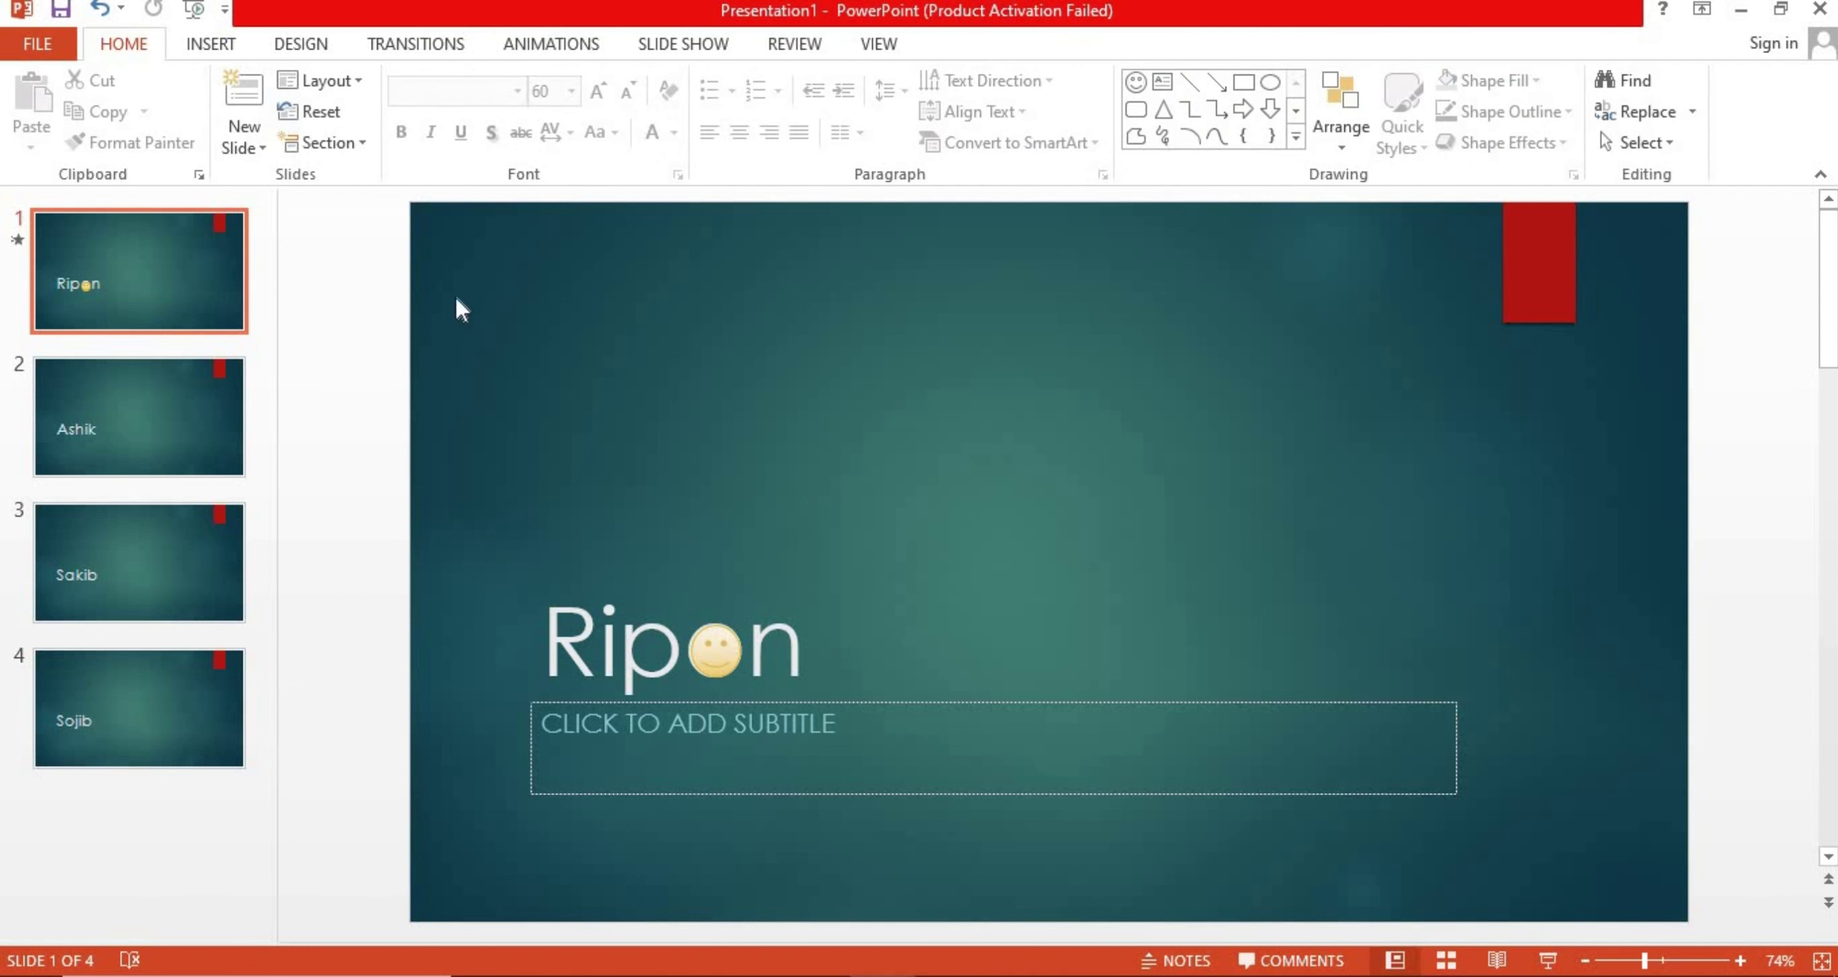
pyautogui.click(717, 668)
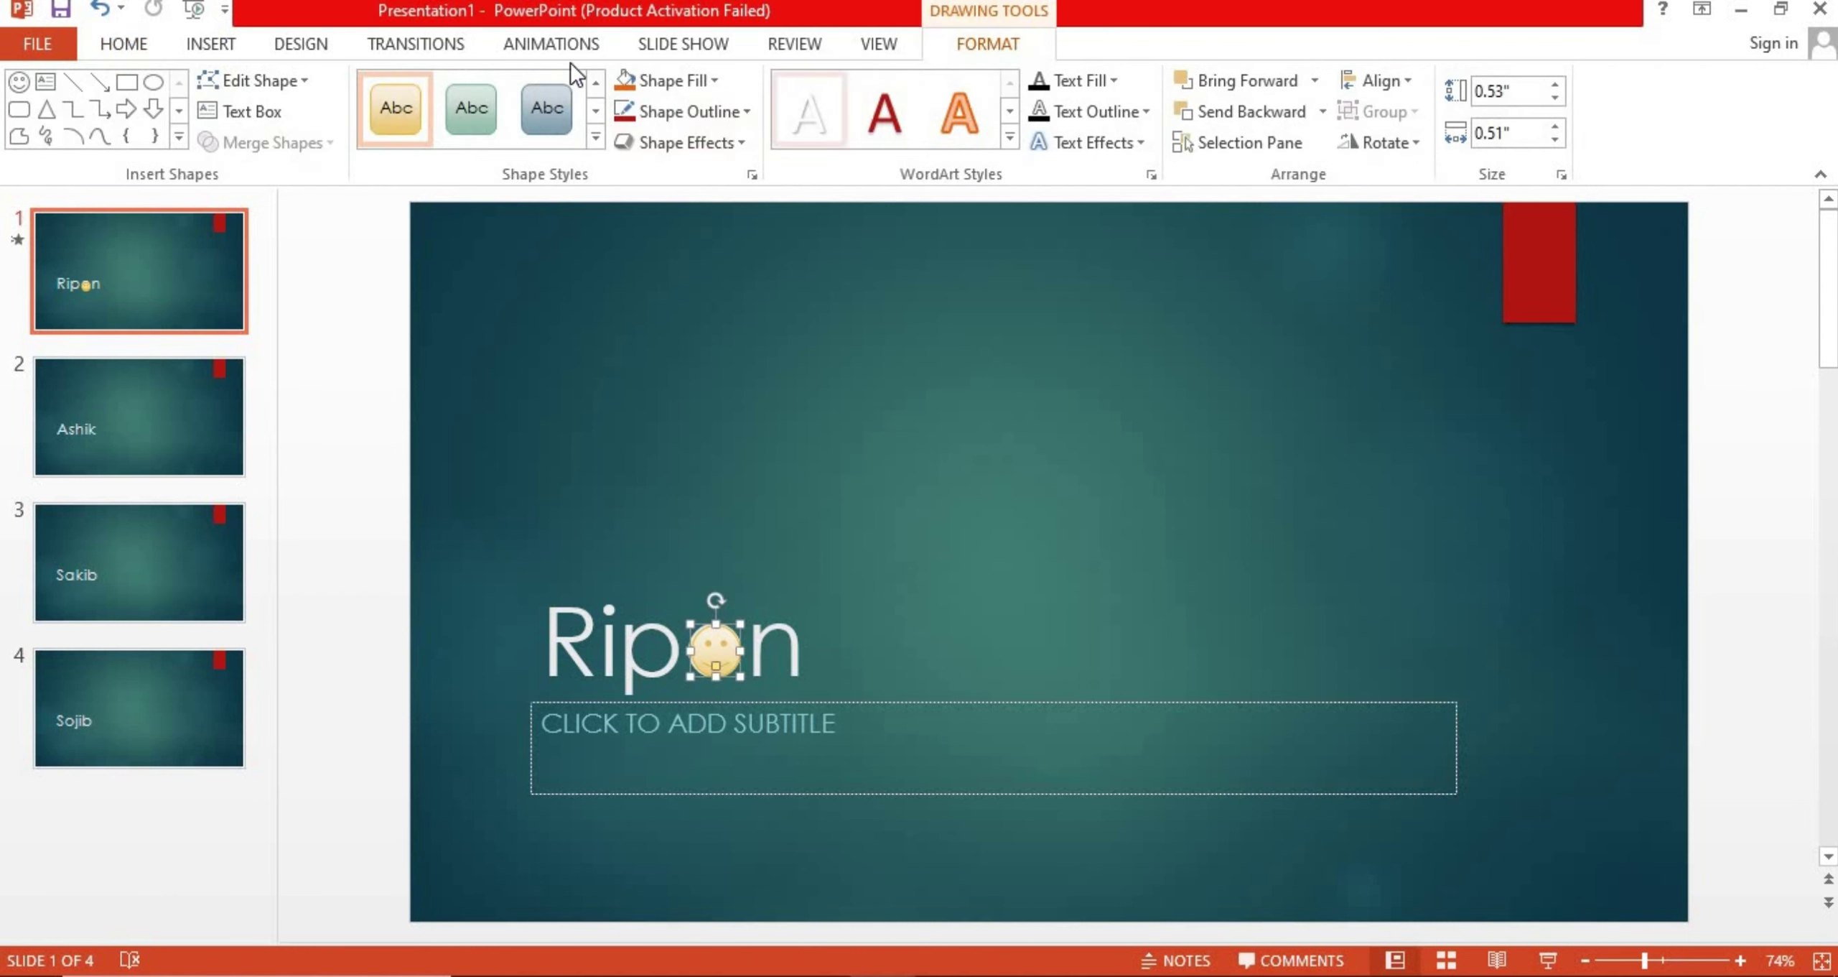
pyautogui.click(517, 46)
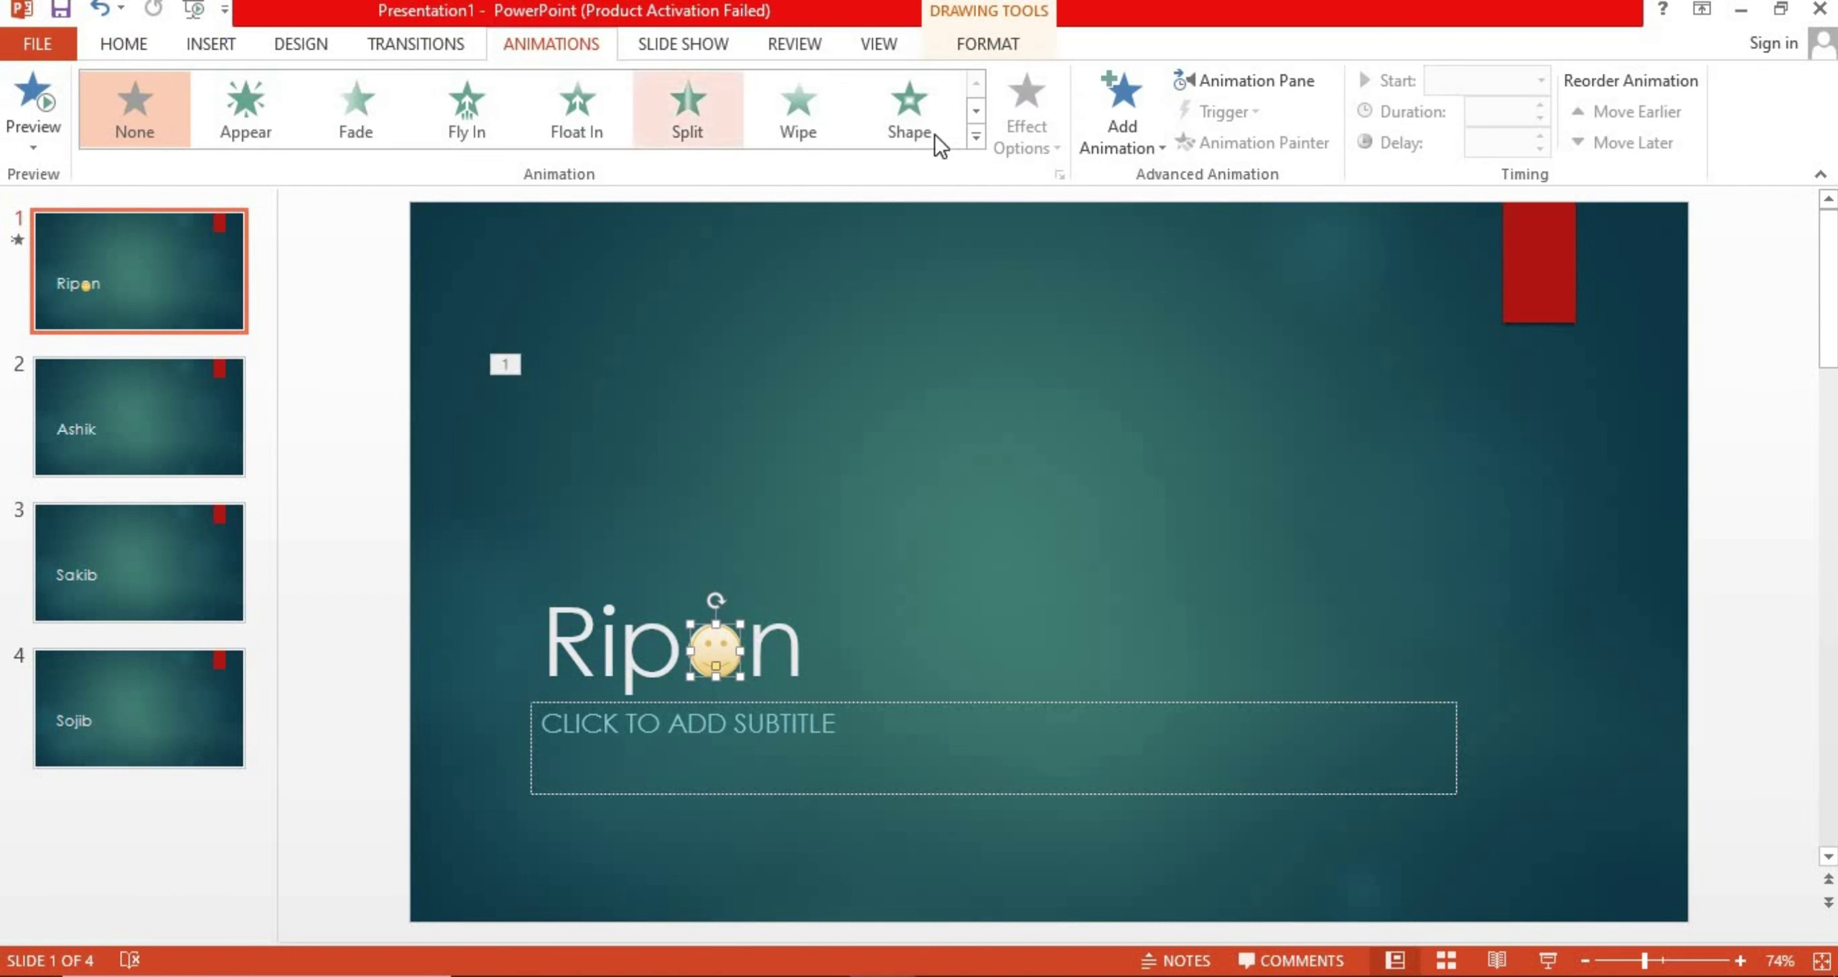
# Give the smiley a Bounce animation, then move to slide 2, 'Ashik'
pyautogui.click(978, 142)
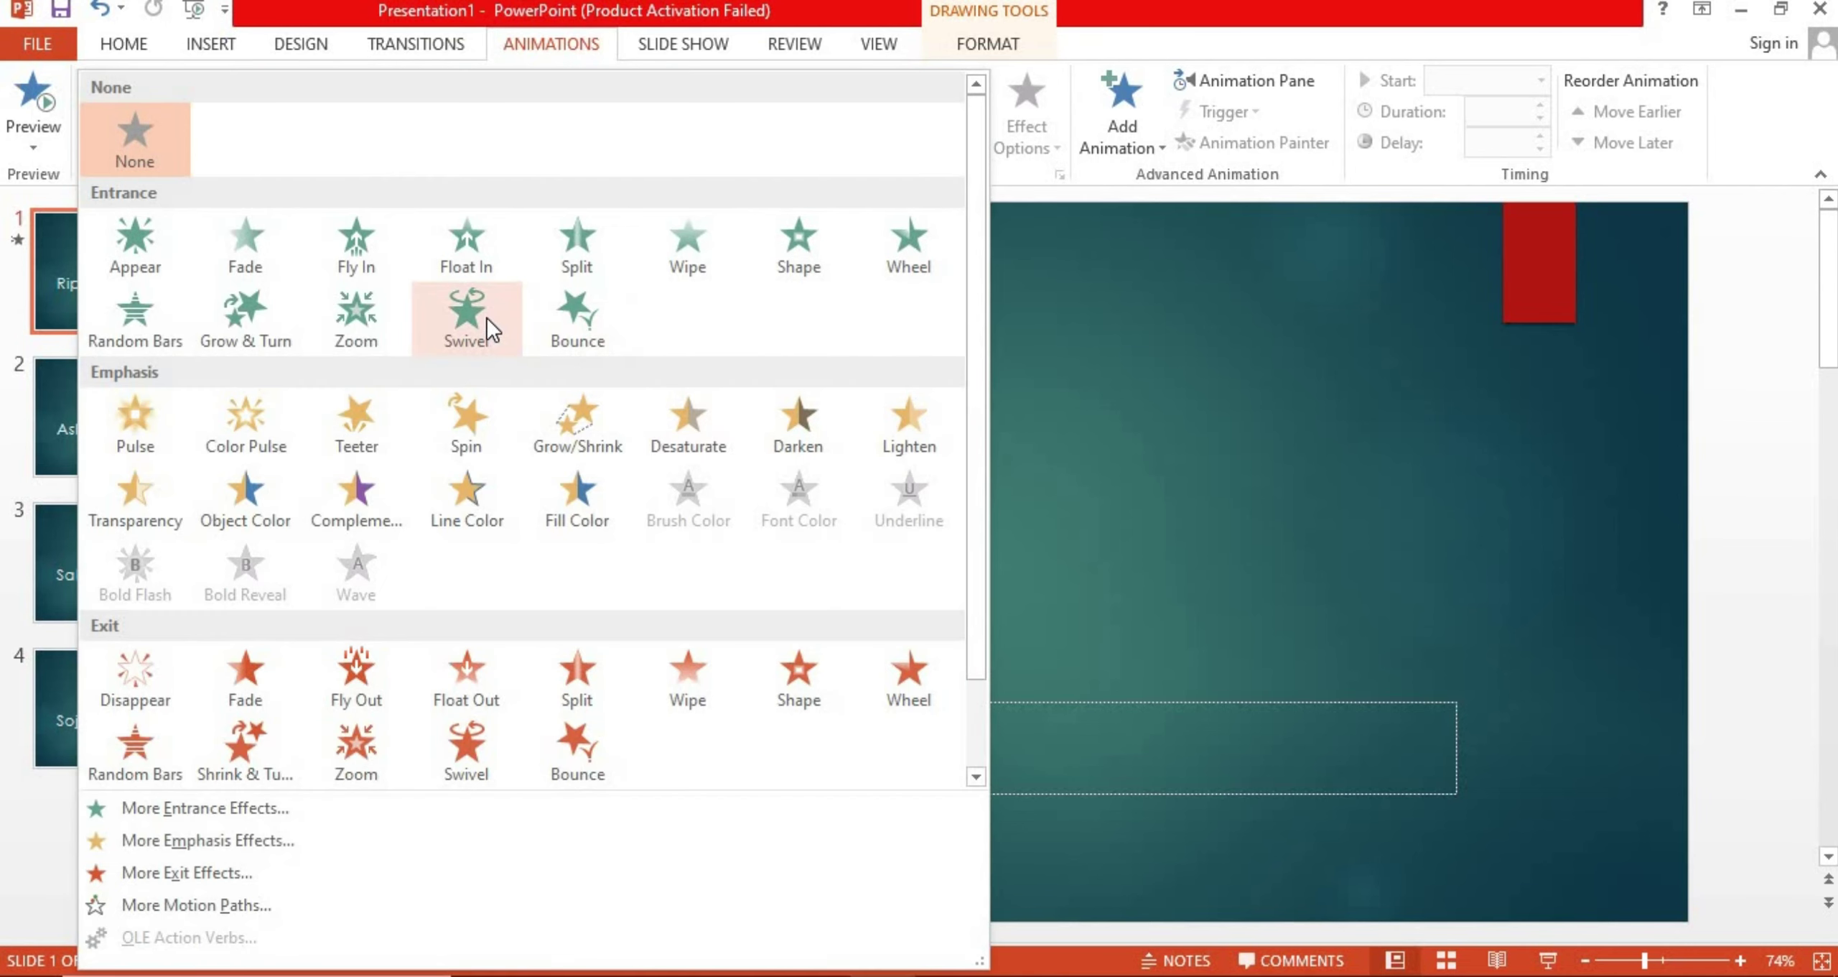
pyautogui.click(577, 750)
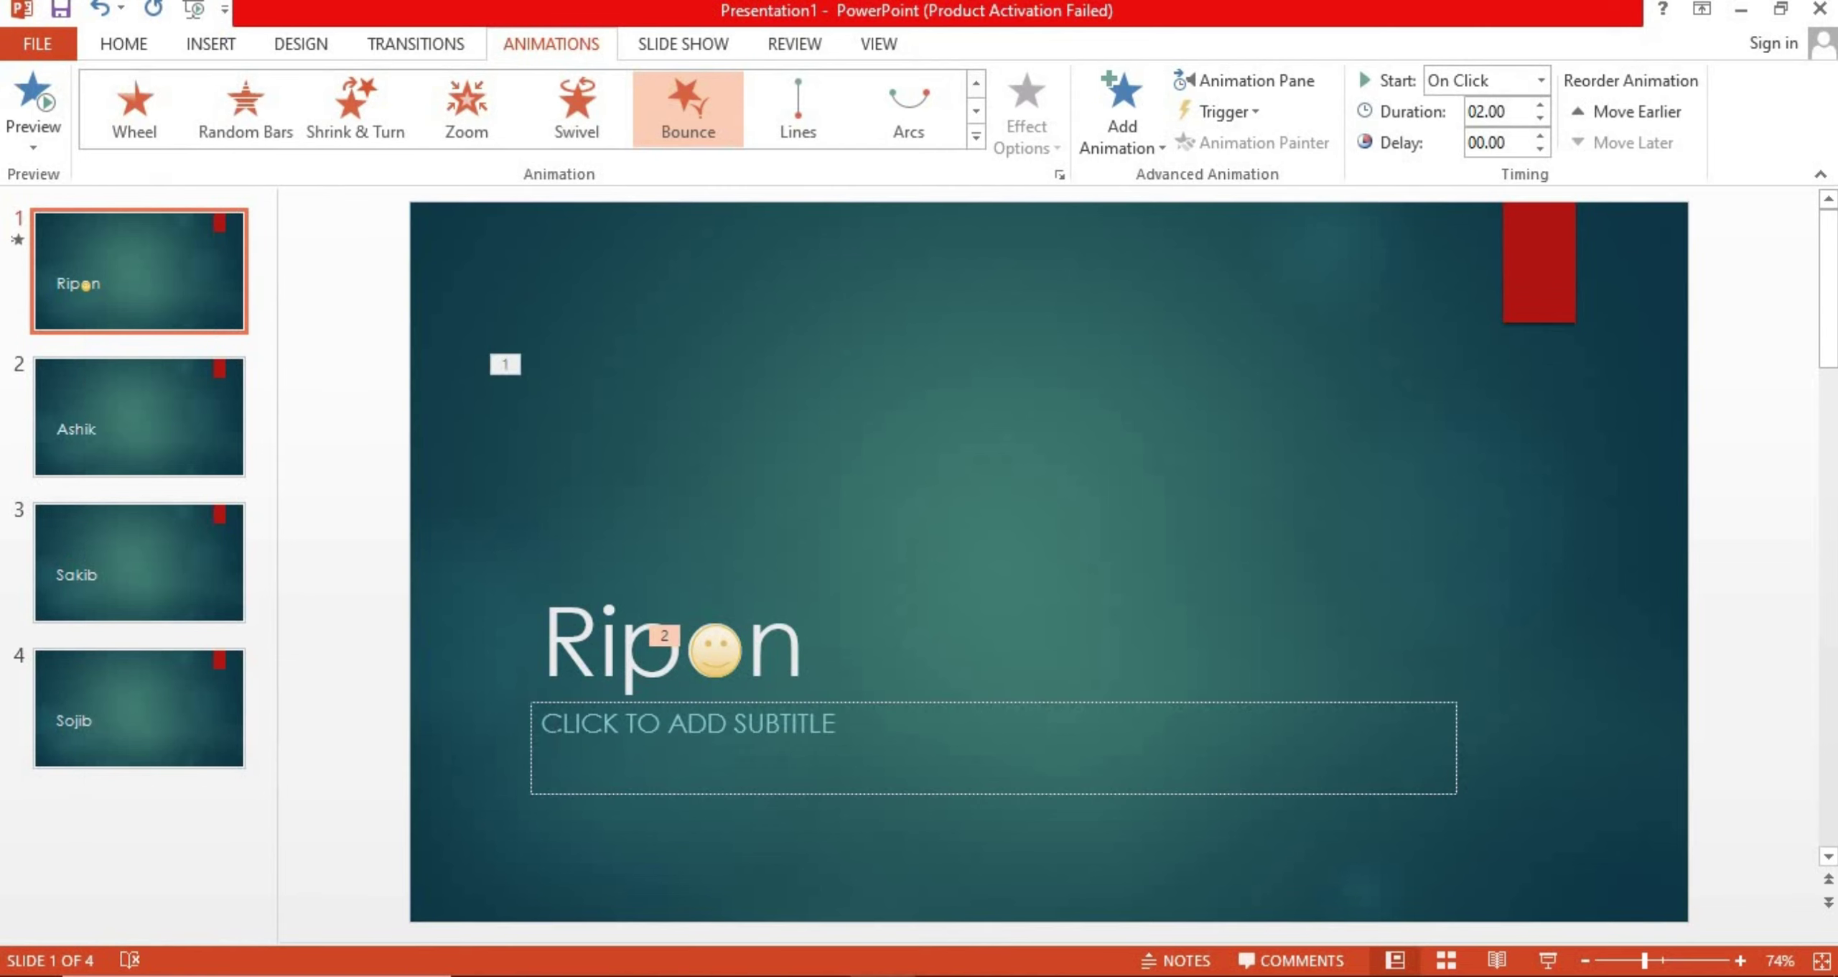
pyautogui.click(172, 437)
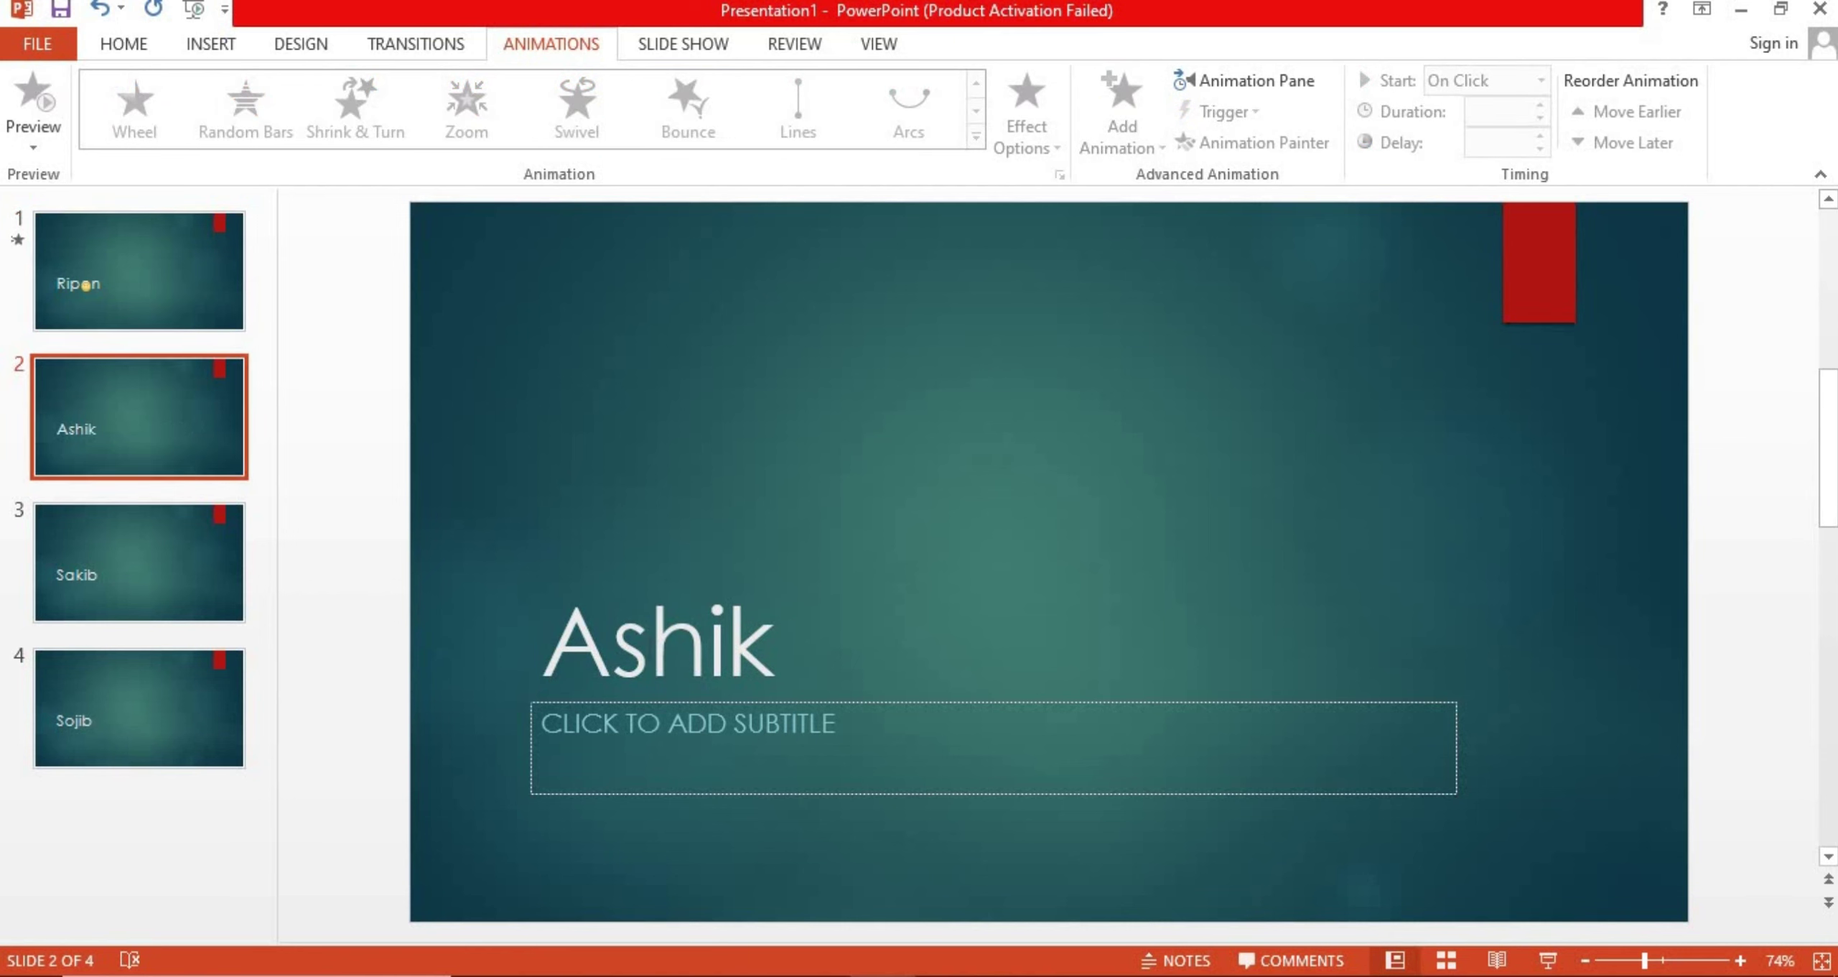
# Apply a Shrink & Turn animation to the 'Ashik' title on slide 2
pyautogui.click(648, 639)
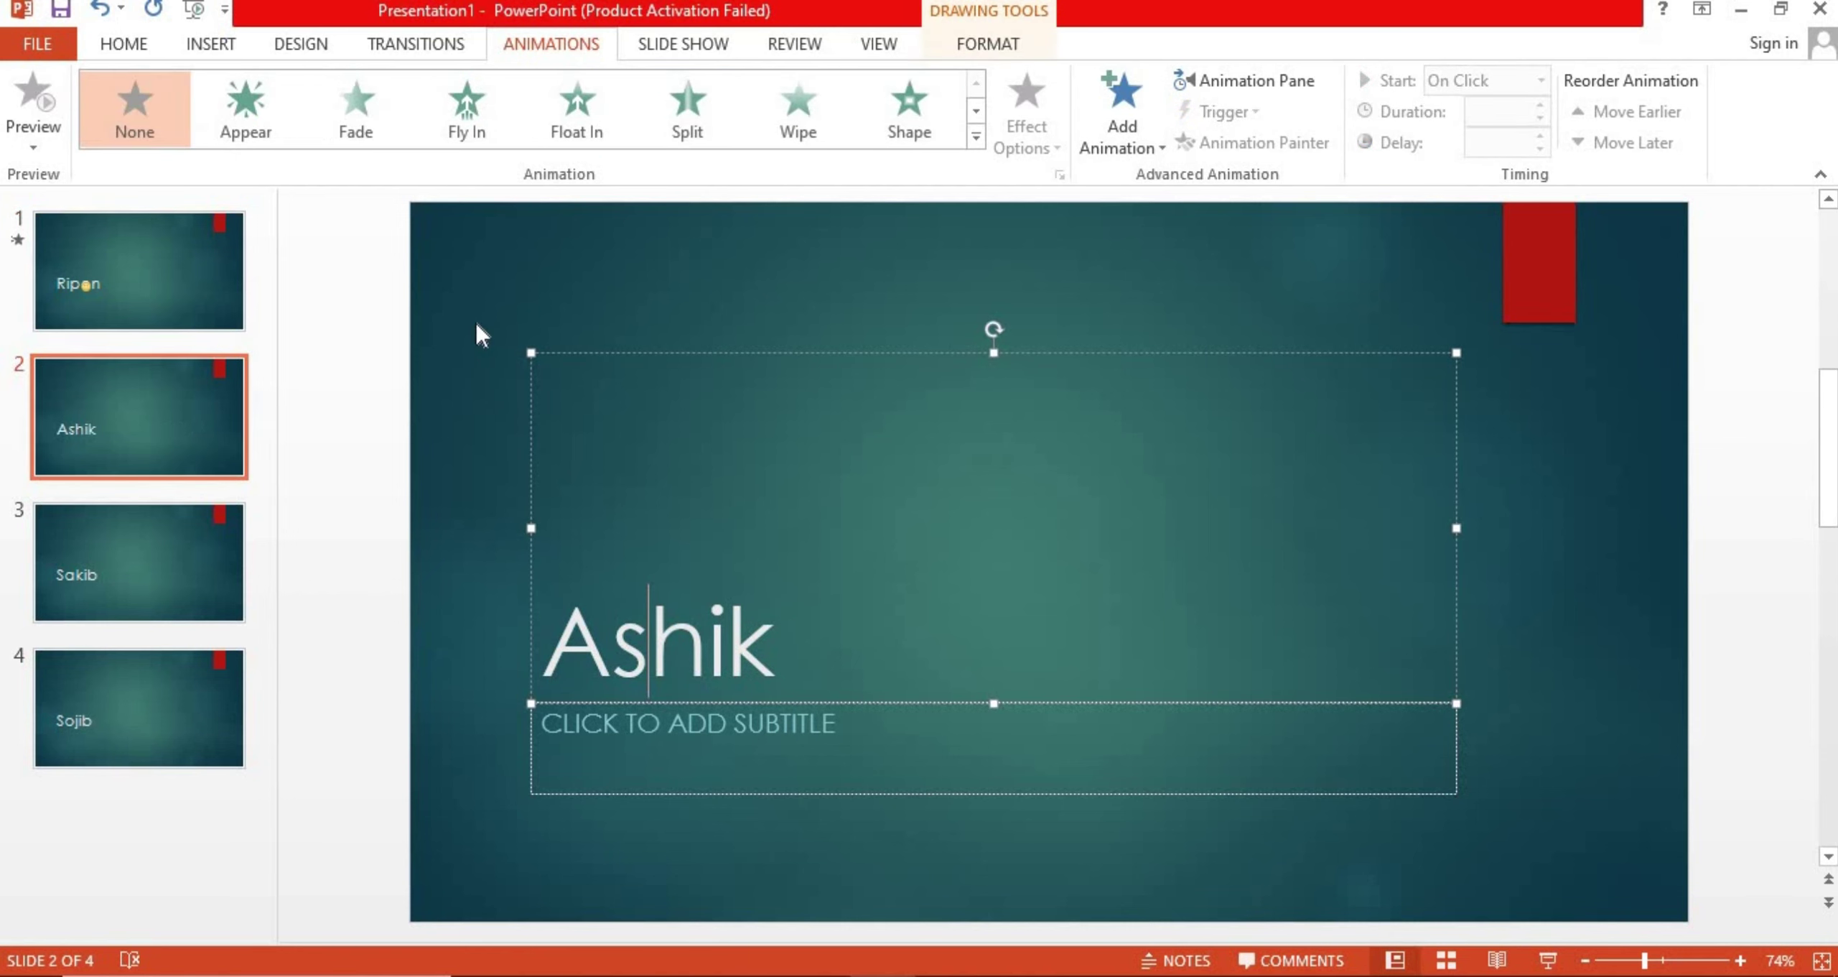
pyautogui.click(976, 137)
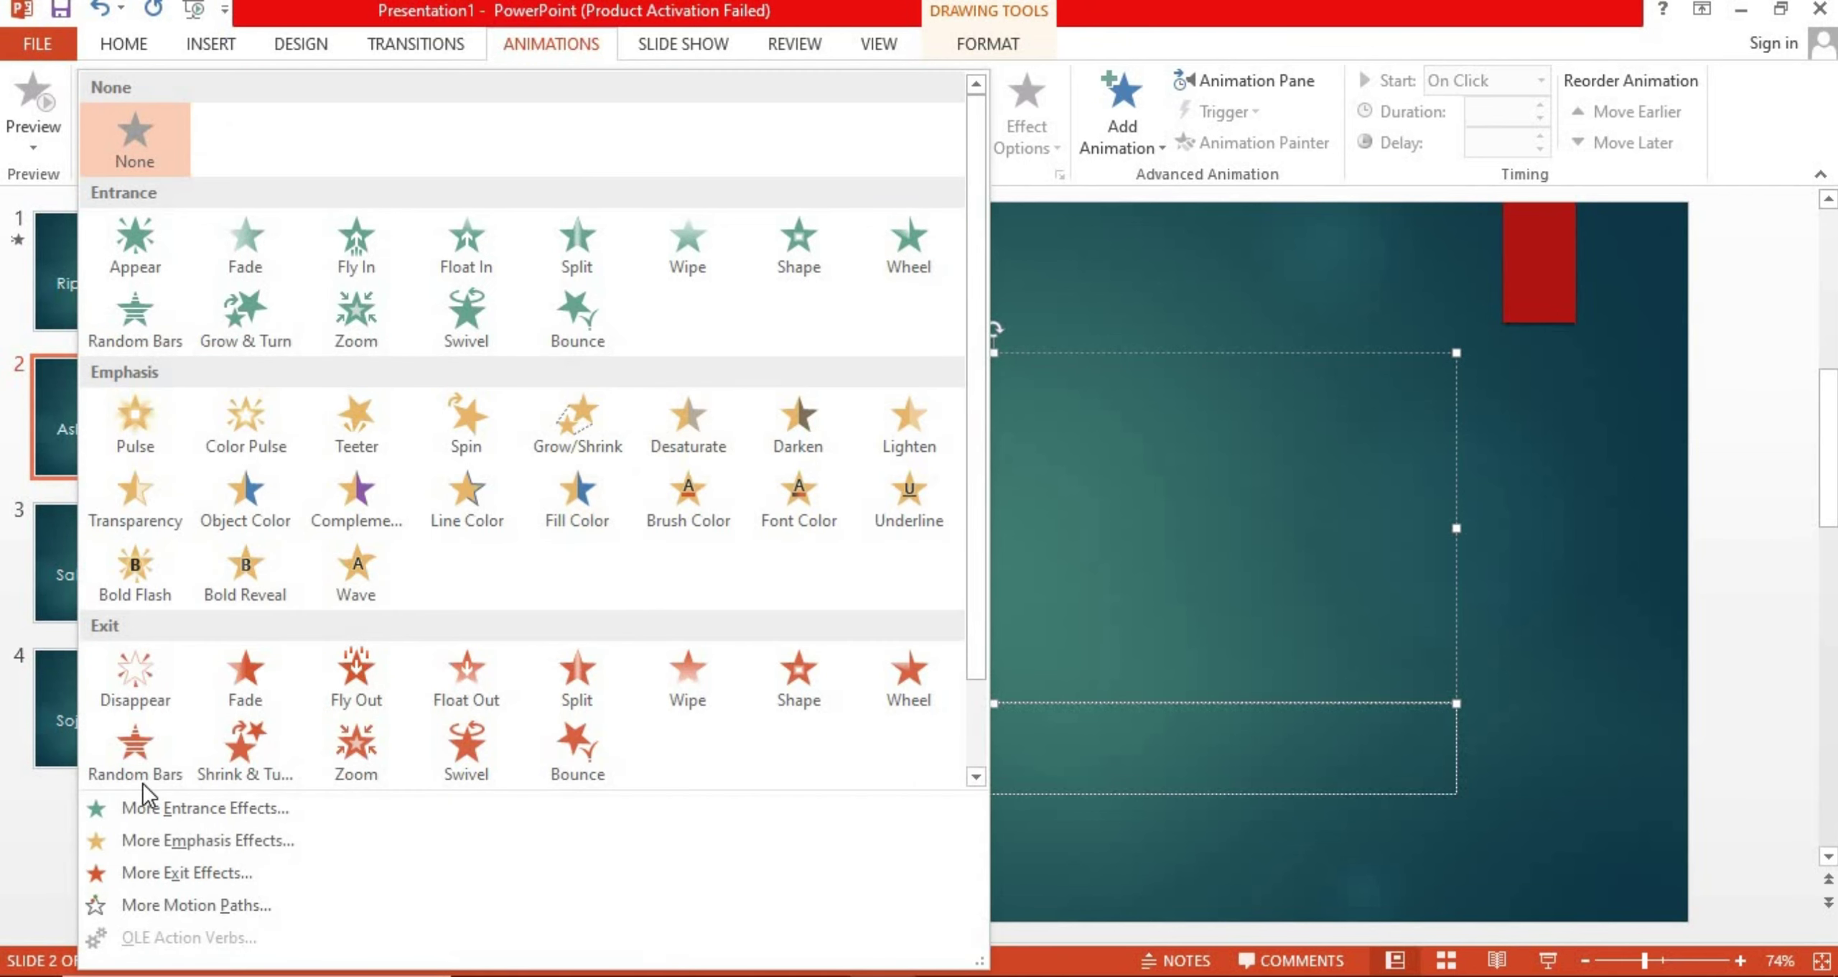
pyautogui.click(235, 747)
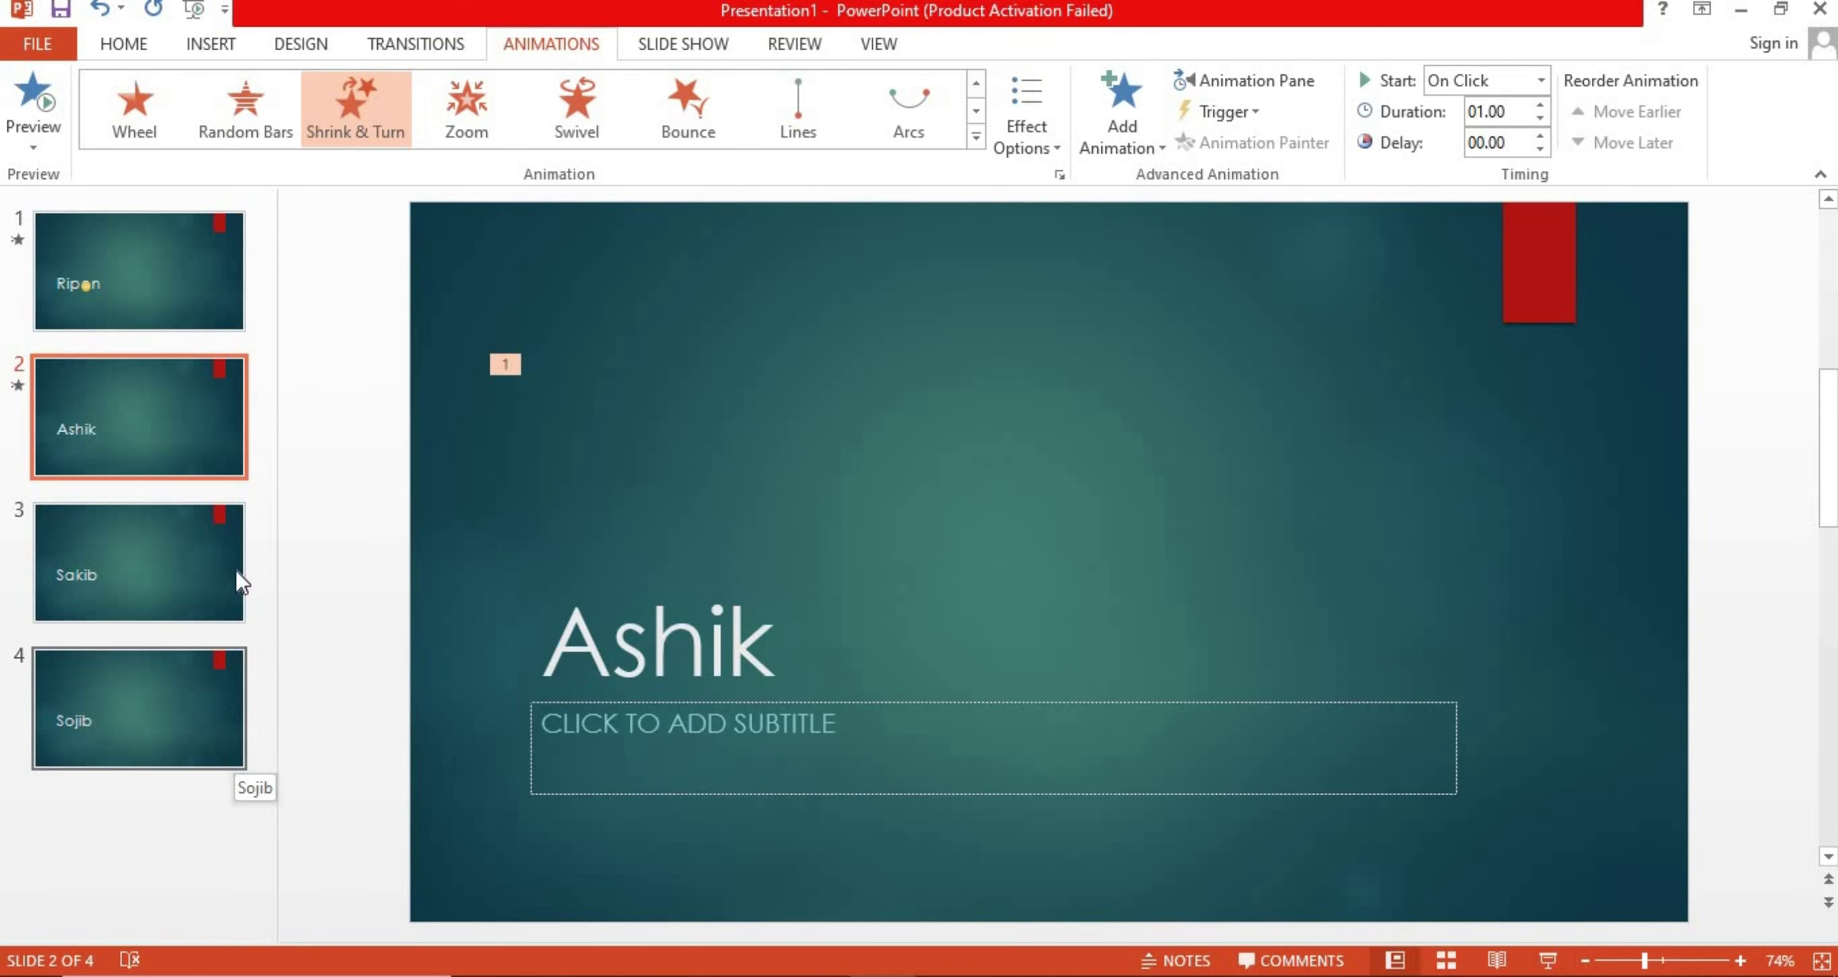
pyautogui.click(220, 37)
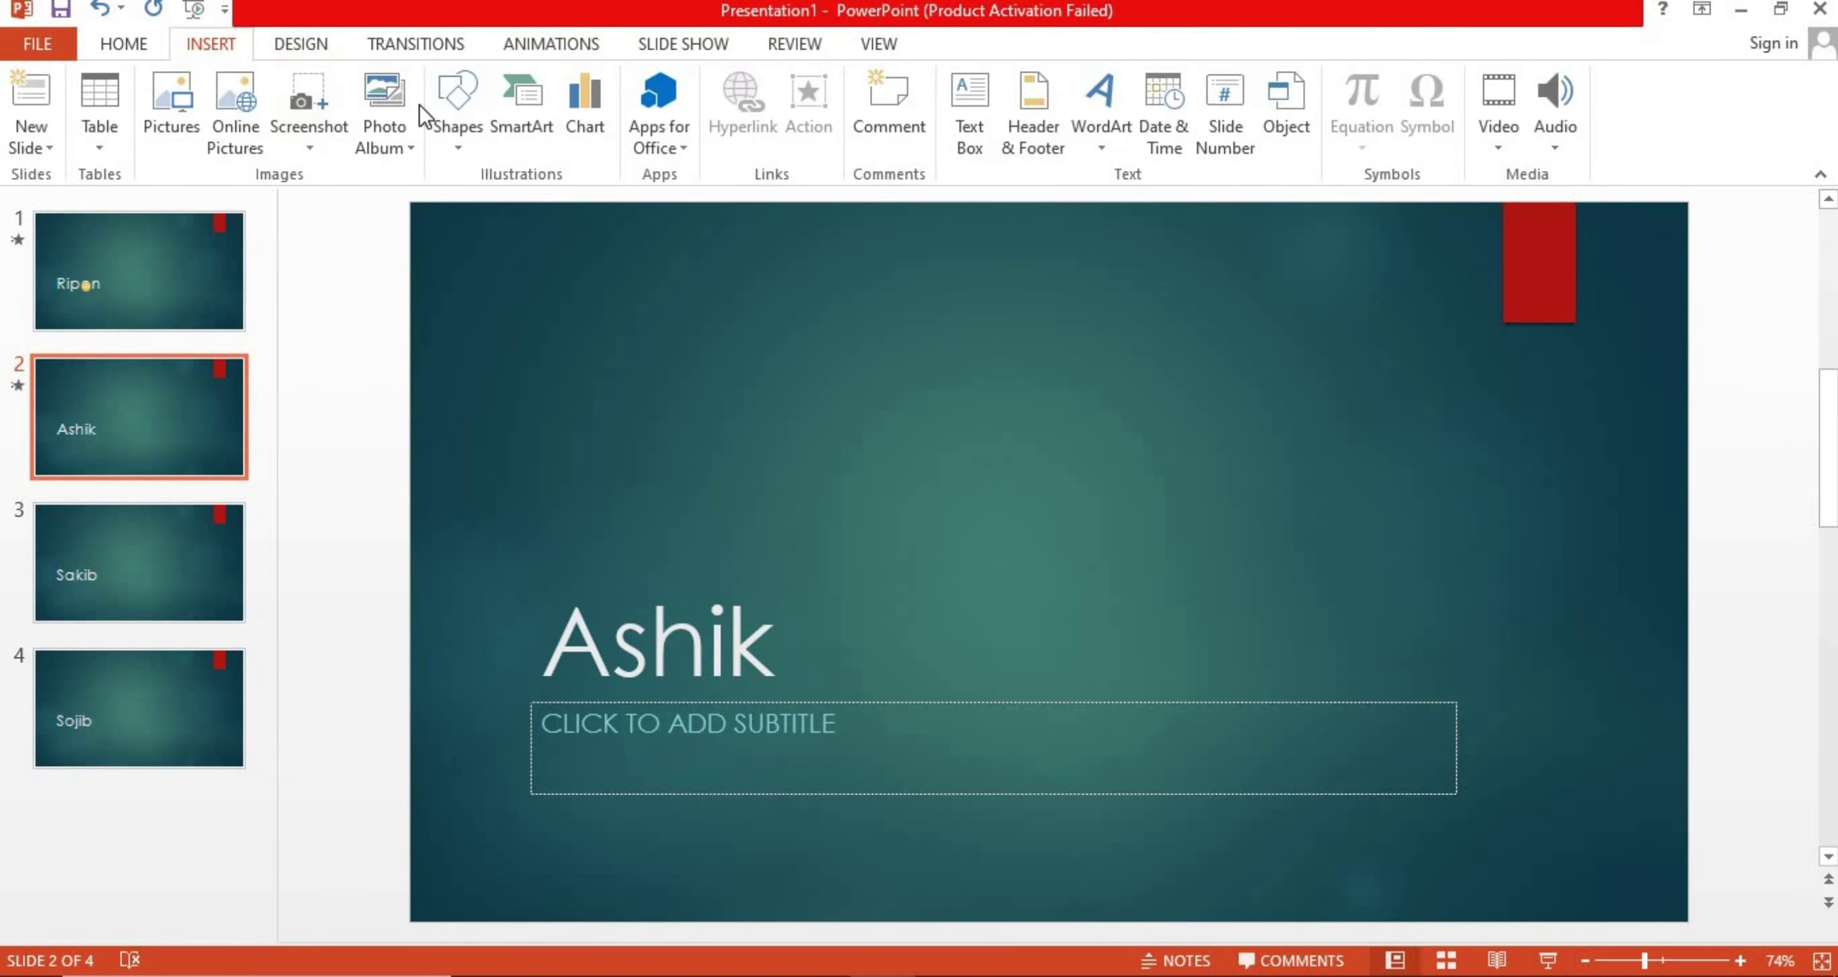
# Draw a small sun shape over the 'i' in 'Ashik' on slide 2
pyautogui.click(449, 128)
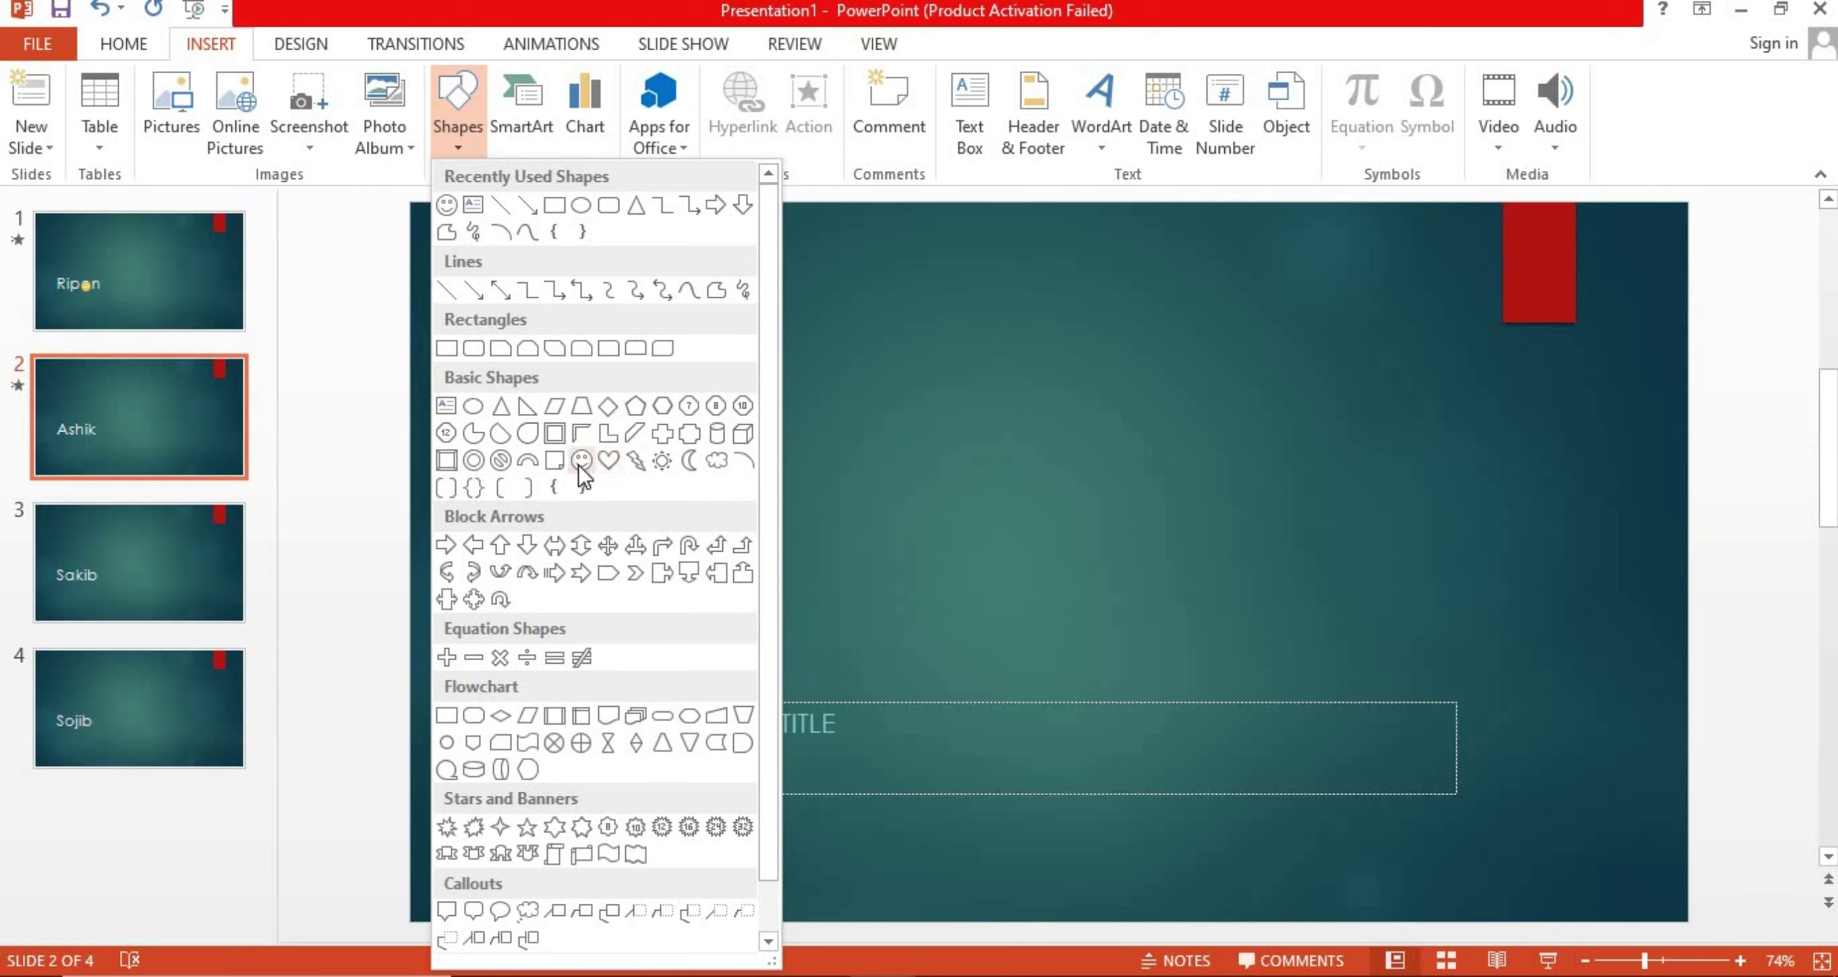
pyautogui.click(661, 463)
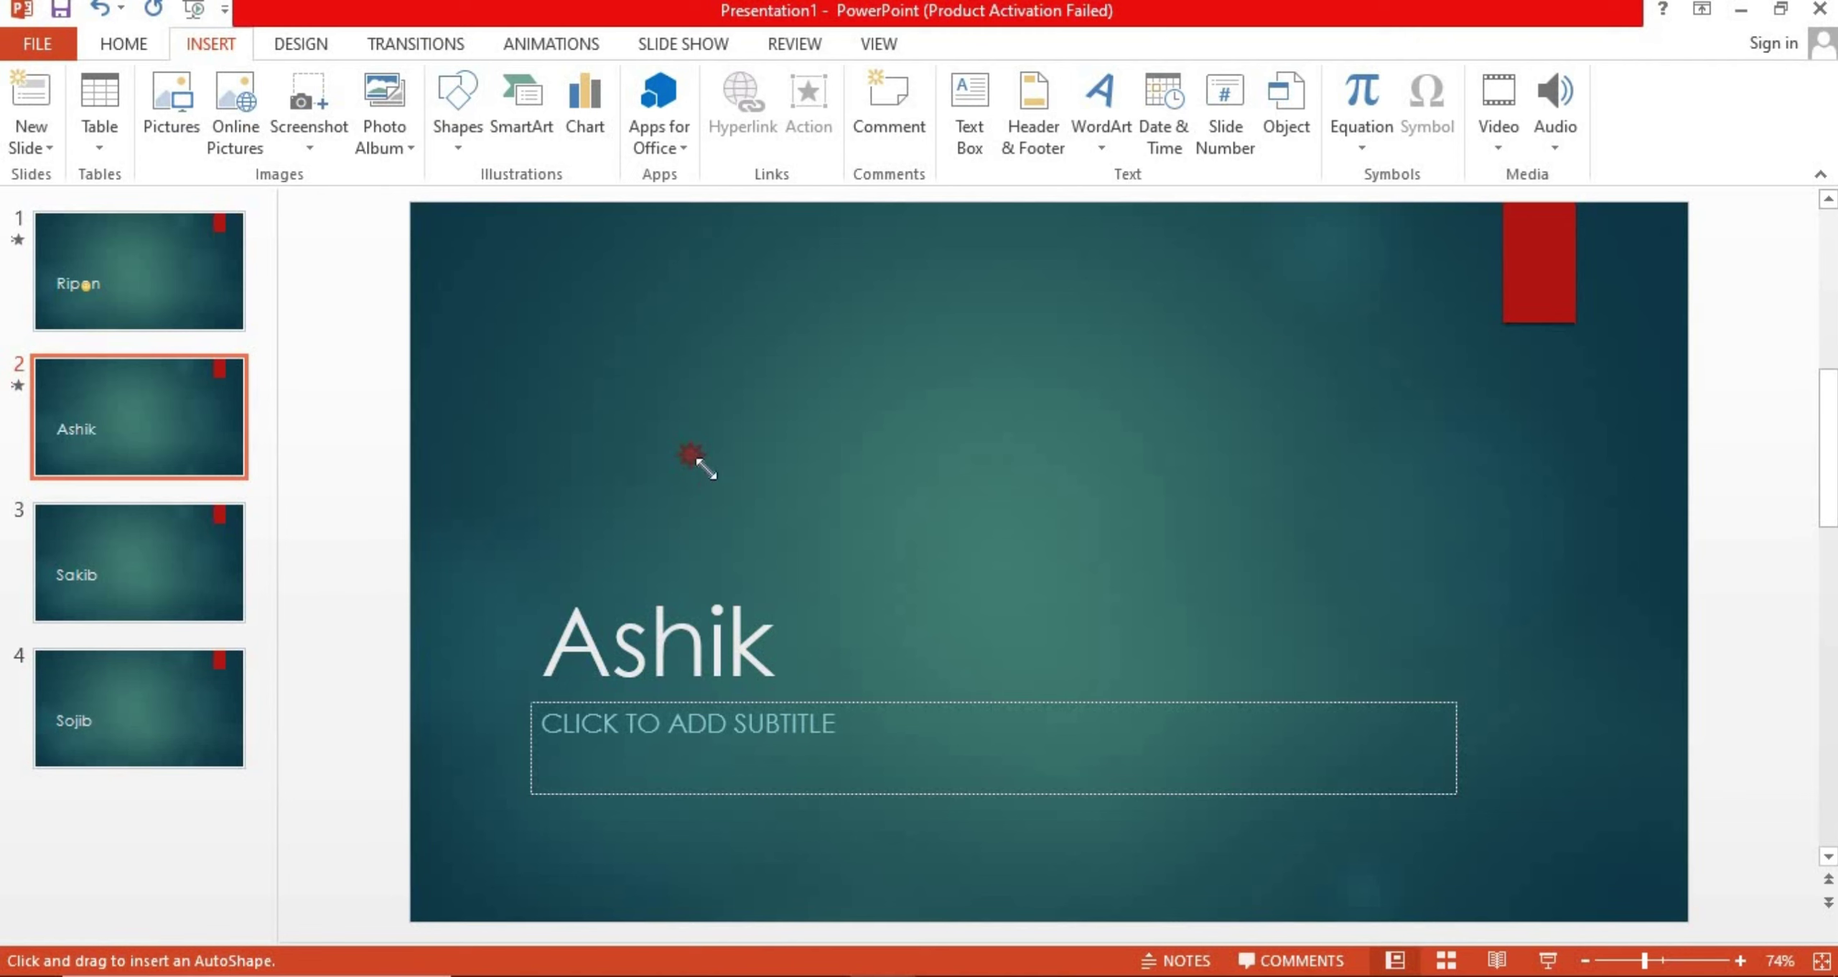
pyautogui.moveTo(706, 468); pyautogui.dragTo(714, 604)
pyautogui.click(691, 511)
pyautogui.hotkey('ctrl', 'z')
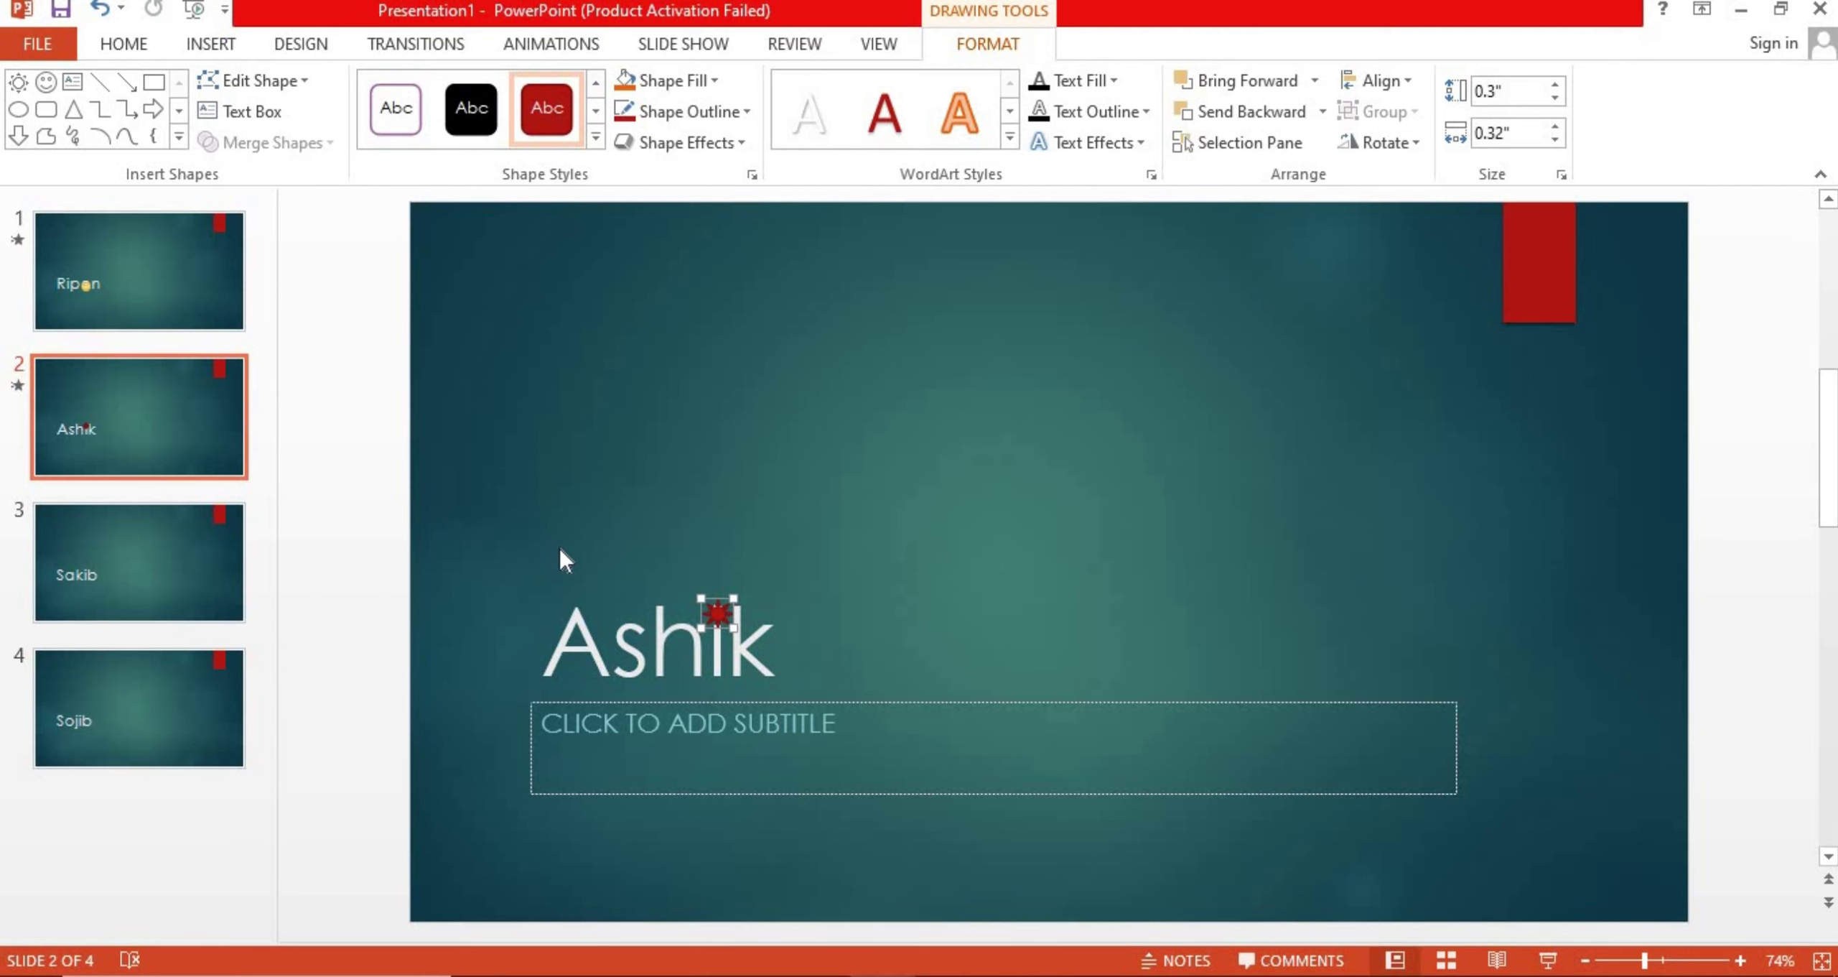
# Nudge the sun up onto the 'i' and restyle it Subtle Effect – Gold
pyautogui.click(1682, 961)
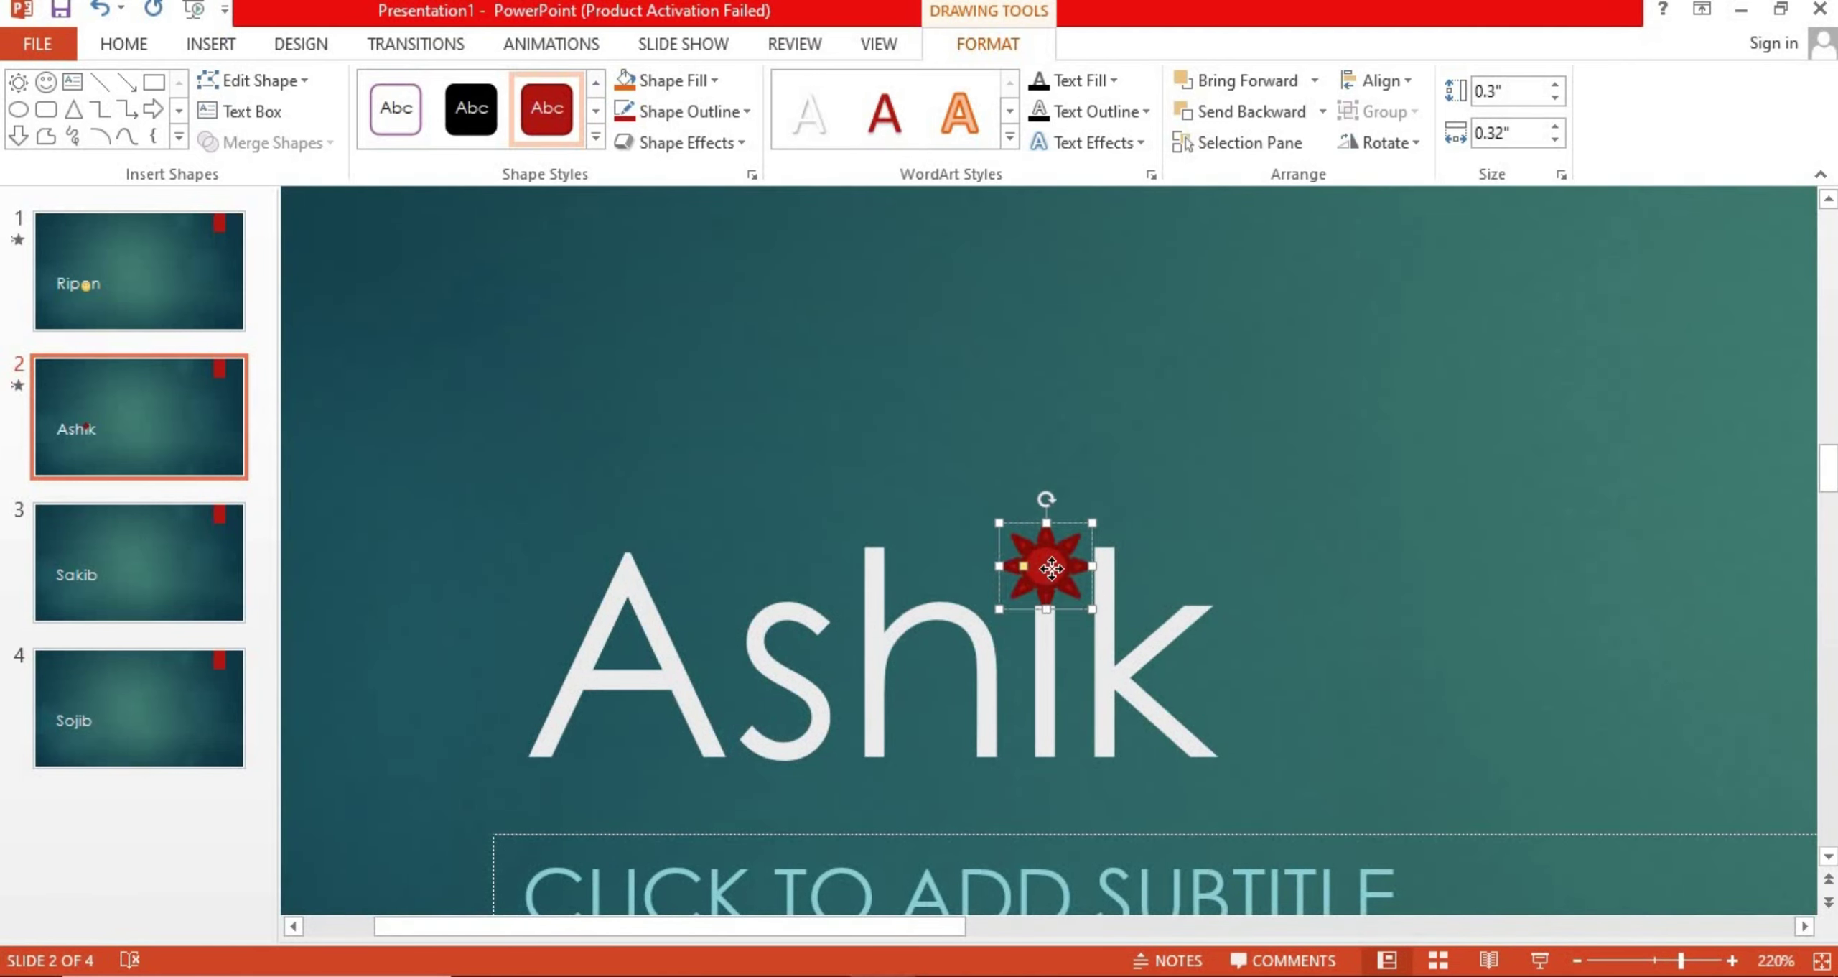
pyautogui.moveTo(1059, 587)
pyautogui.mouseDown()
pyautogui.moveTo(1049, 567)
pyautogui.moveTo(1048, 589)
pyautogui.mouseUp()
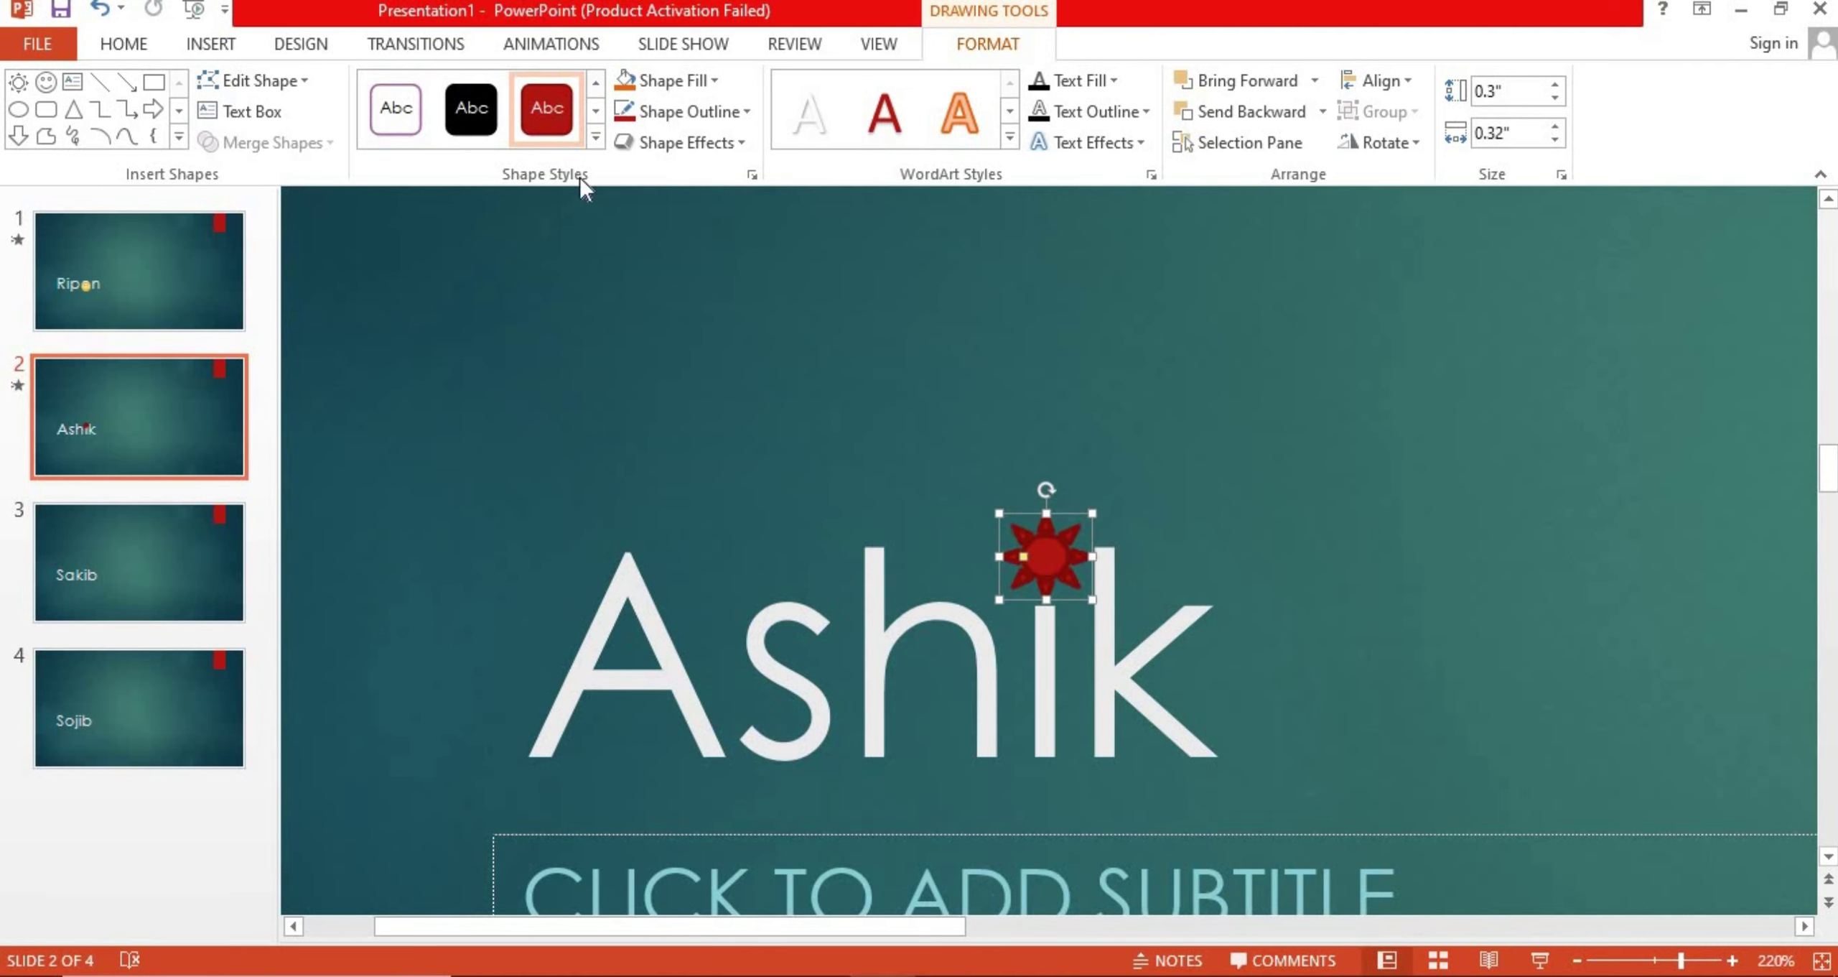
pyautogui.click(596, 136)
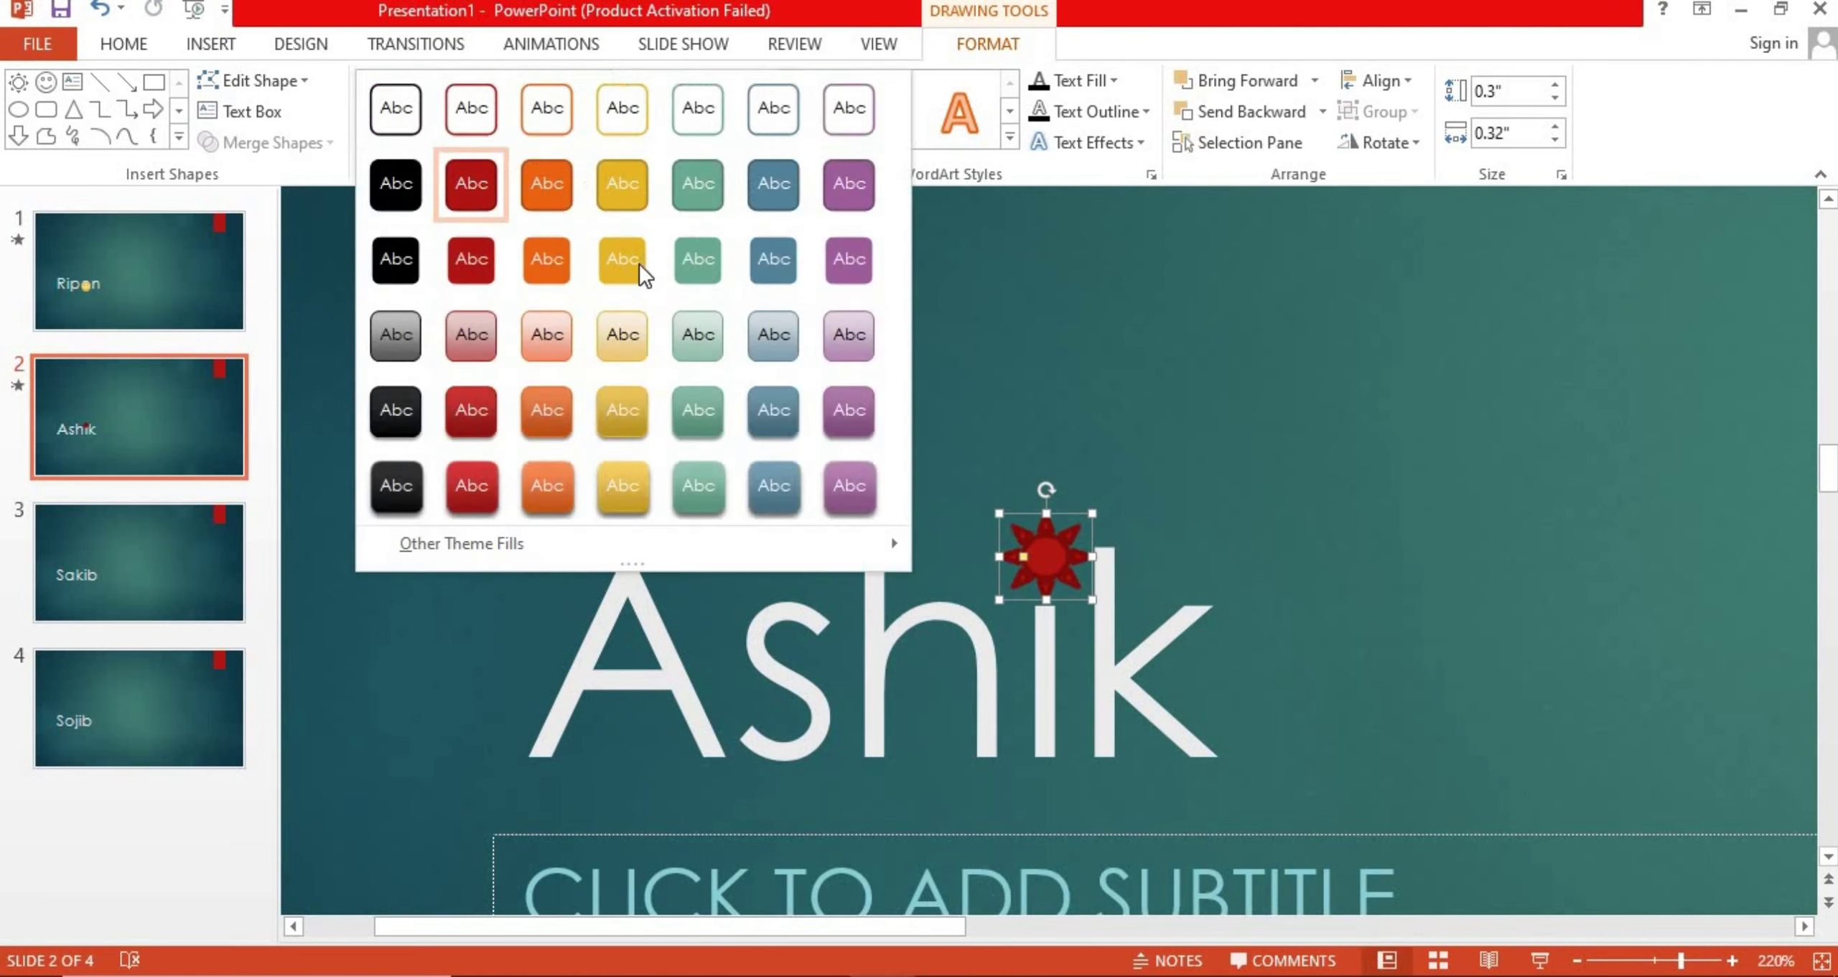
pyautogui.click(619, 339)
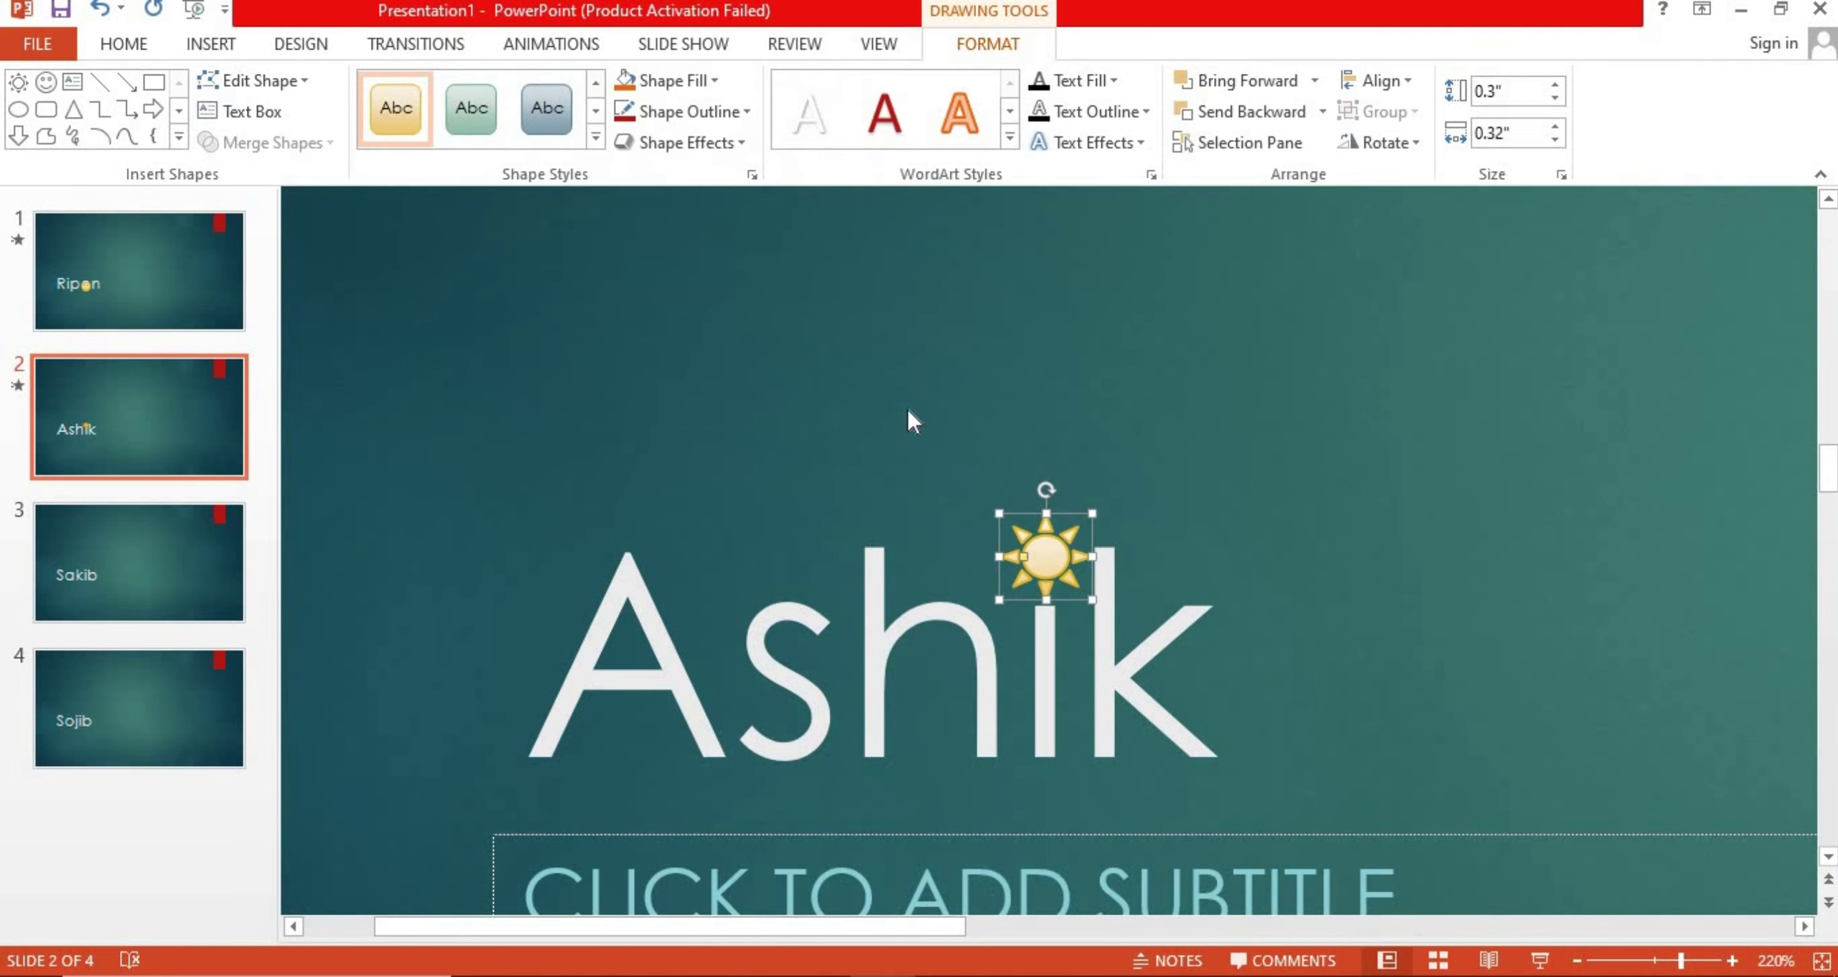
pyautogui.click(1656, 962)
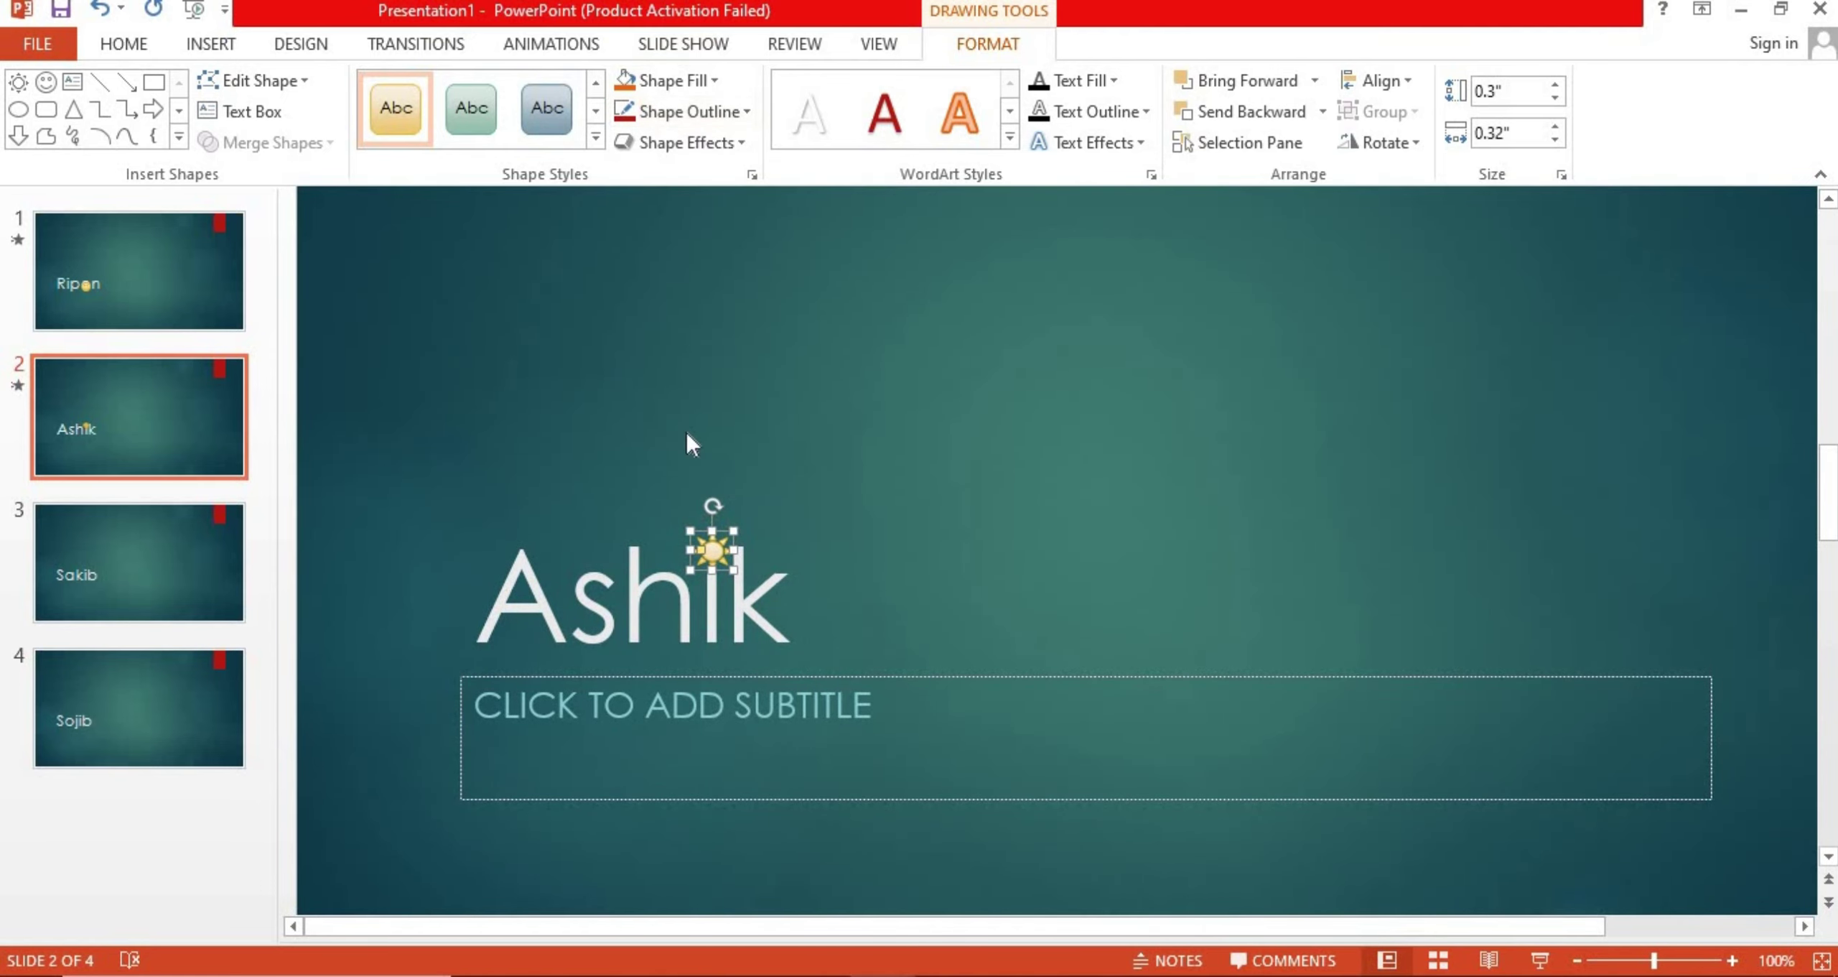
# Give the slide 2 sun a Bounce animation, then move to slide 3, 'Sakib'
pyautogui.click(552, 45)
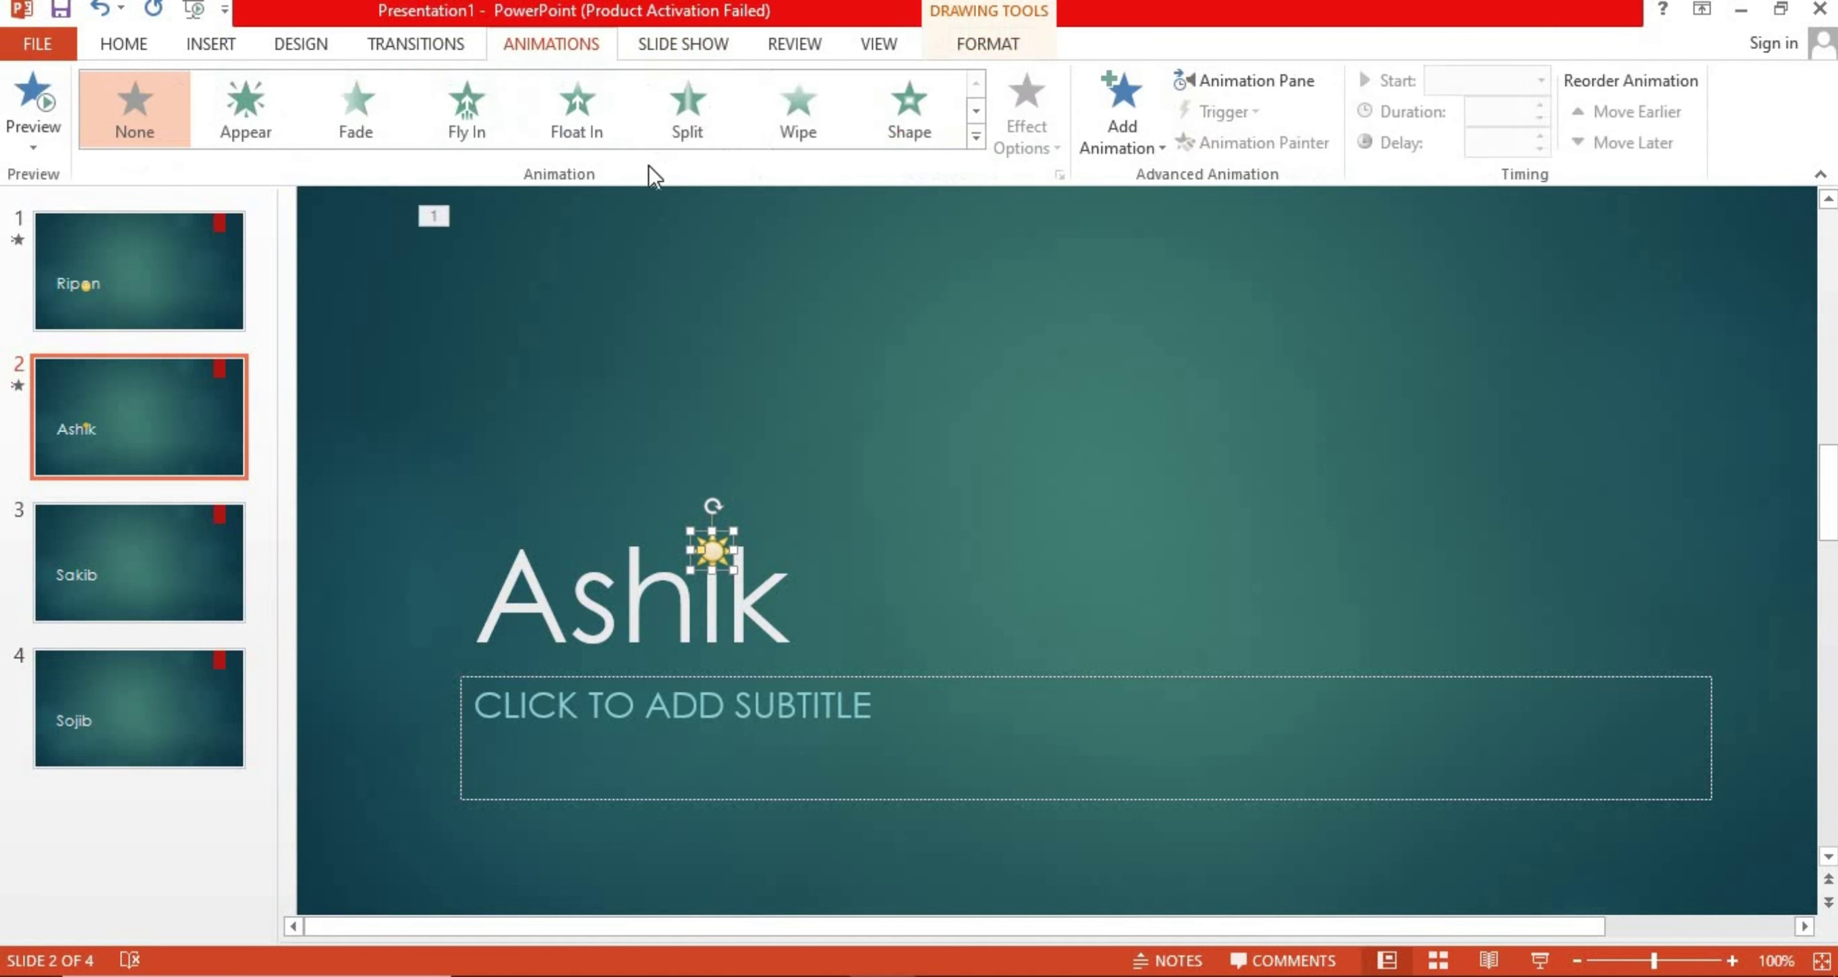
pyautogui.click(975, 137)
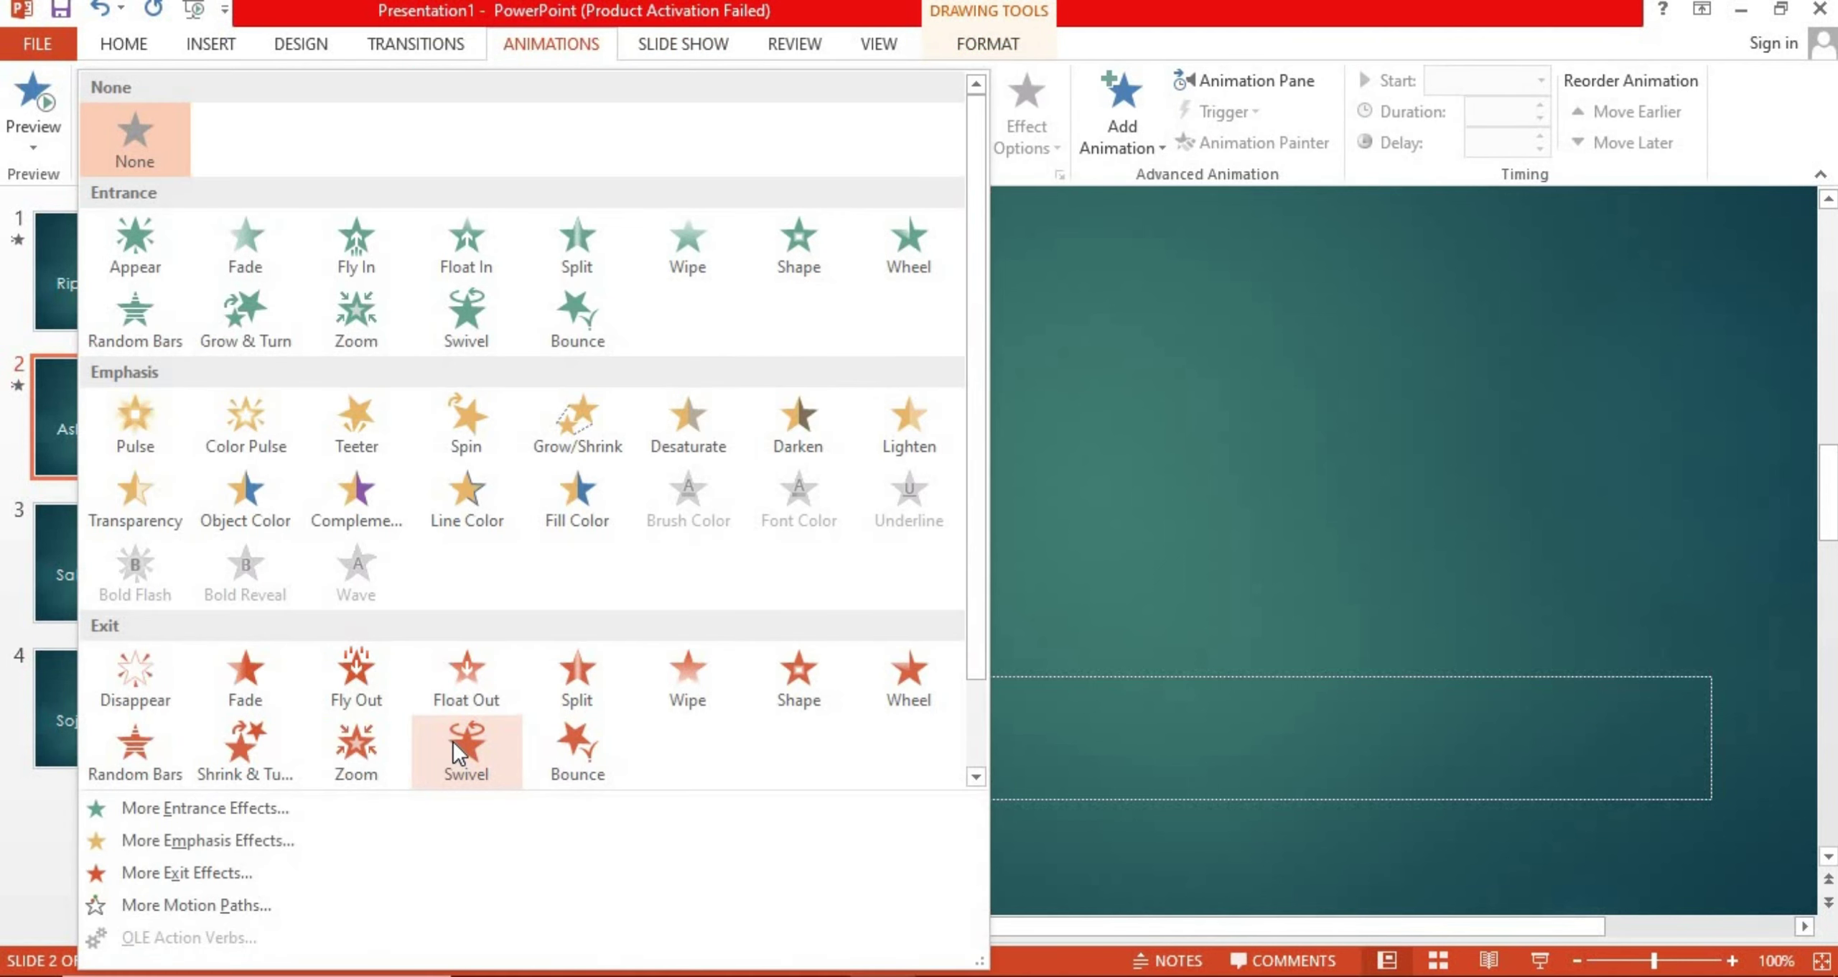
pyautogui.click(567, 747)
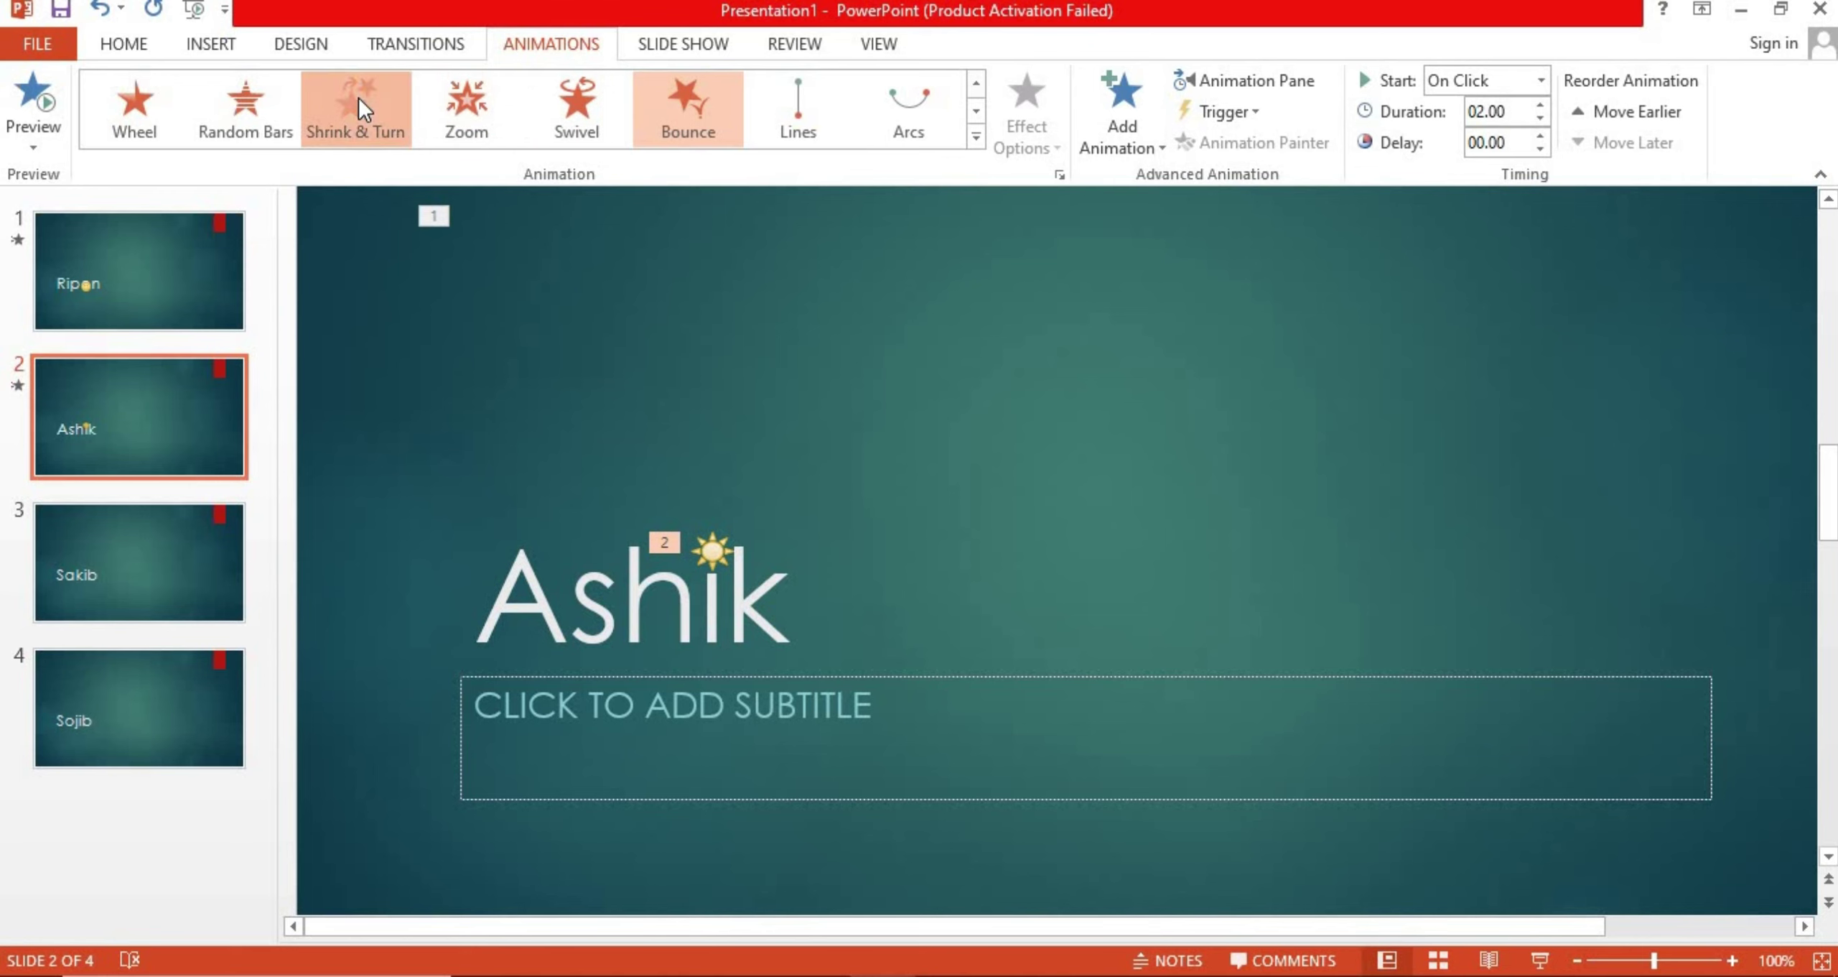
pyautogui.click(359, 98)
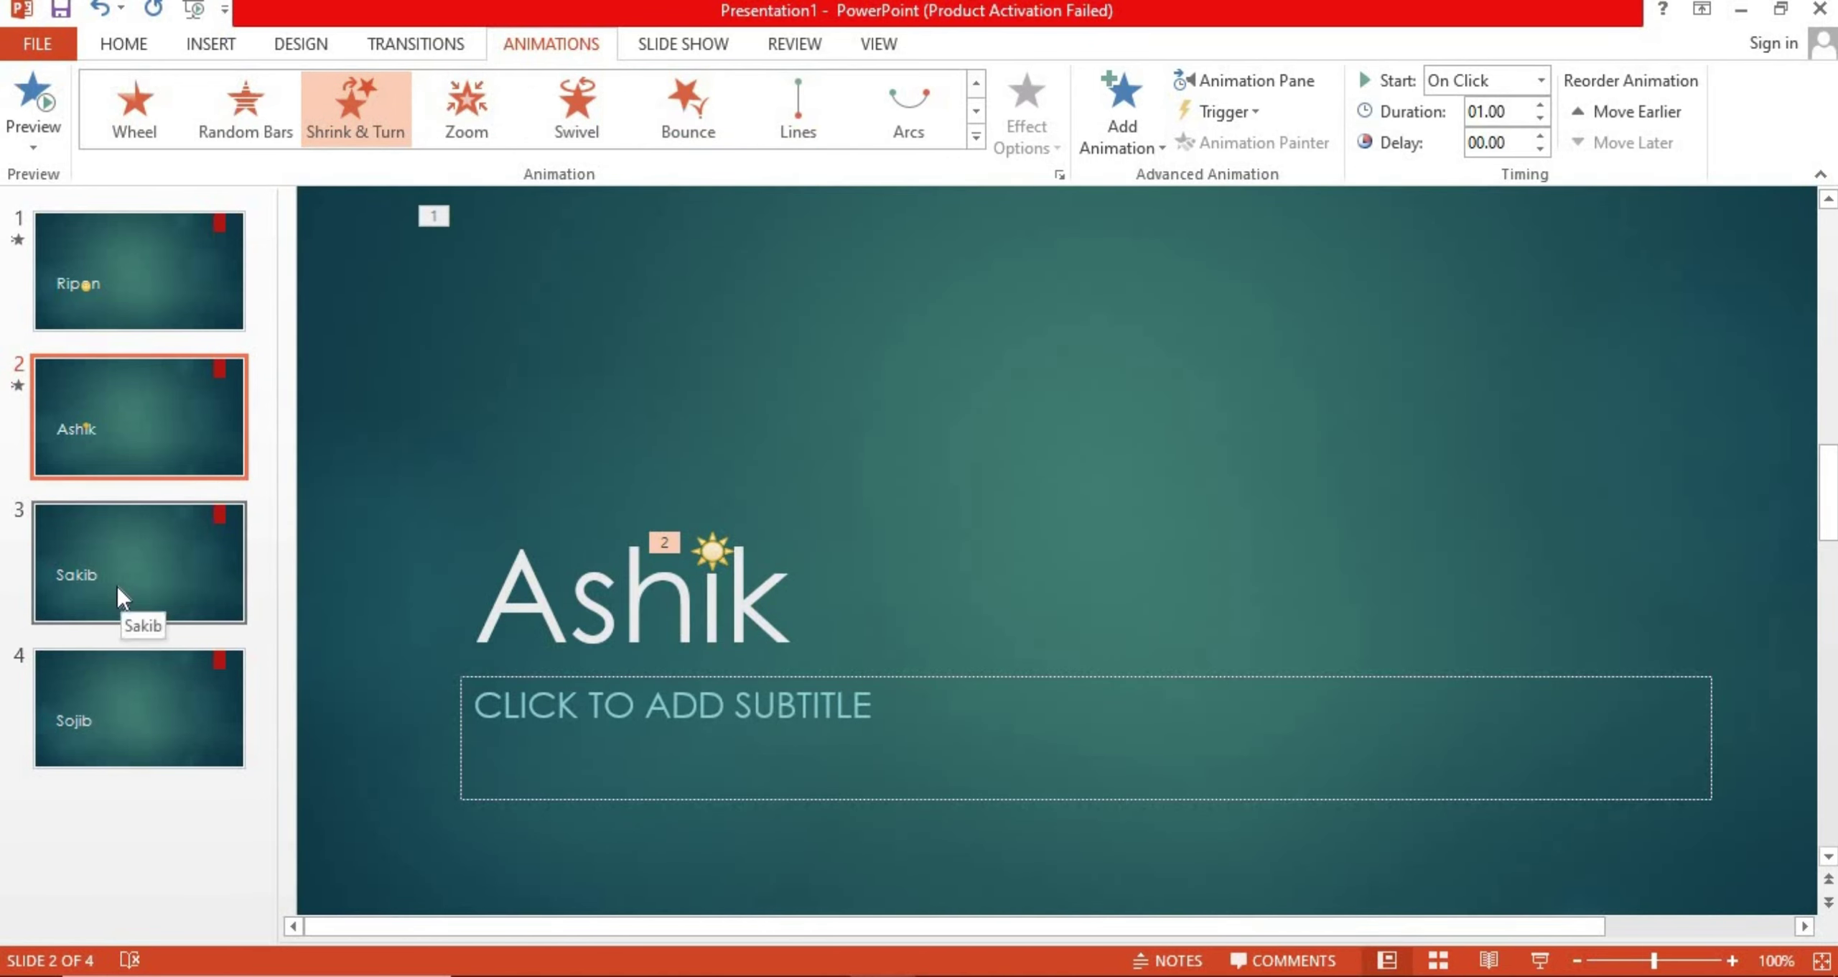
pyautogui.click(118, 586)
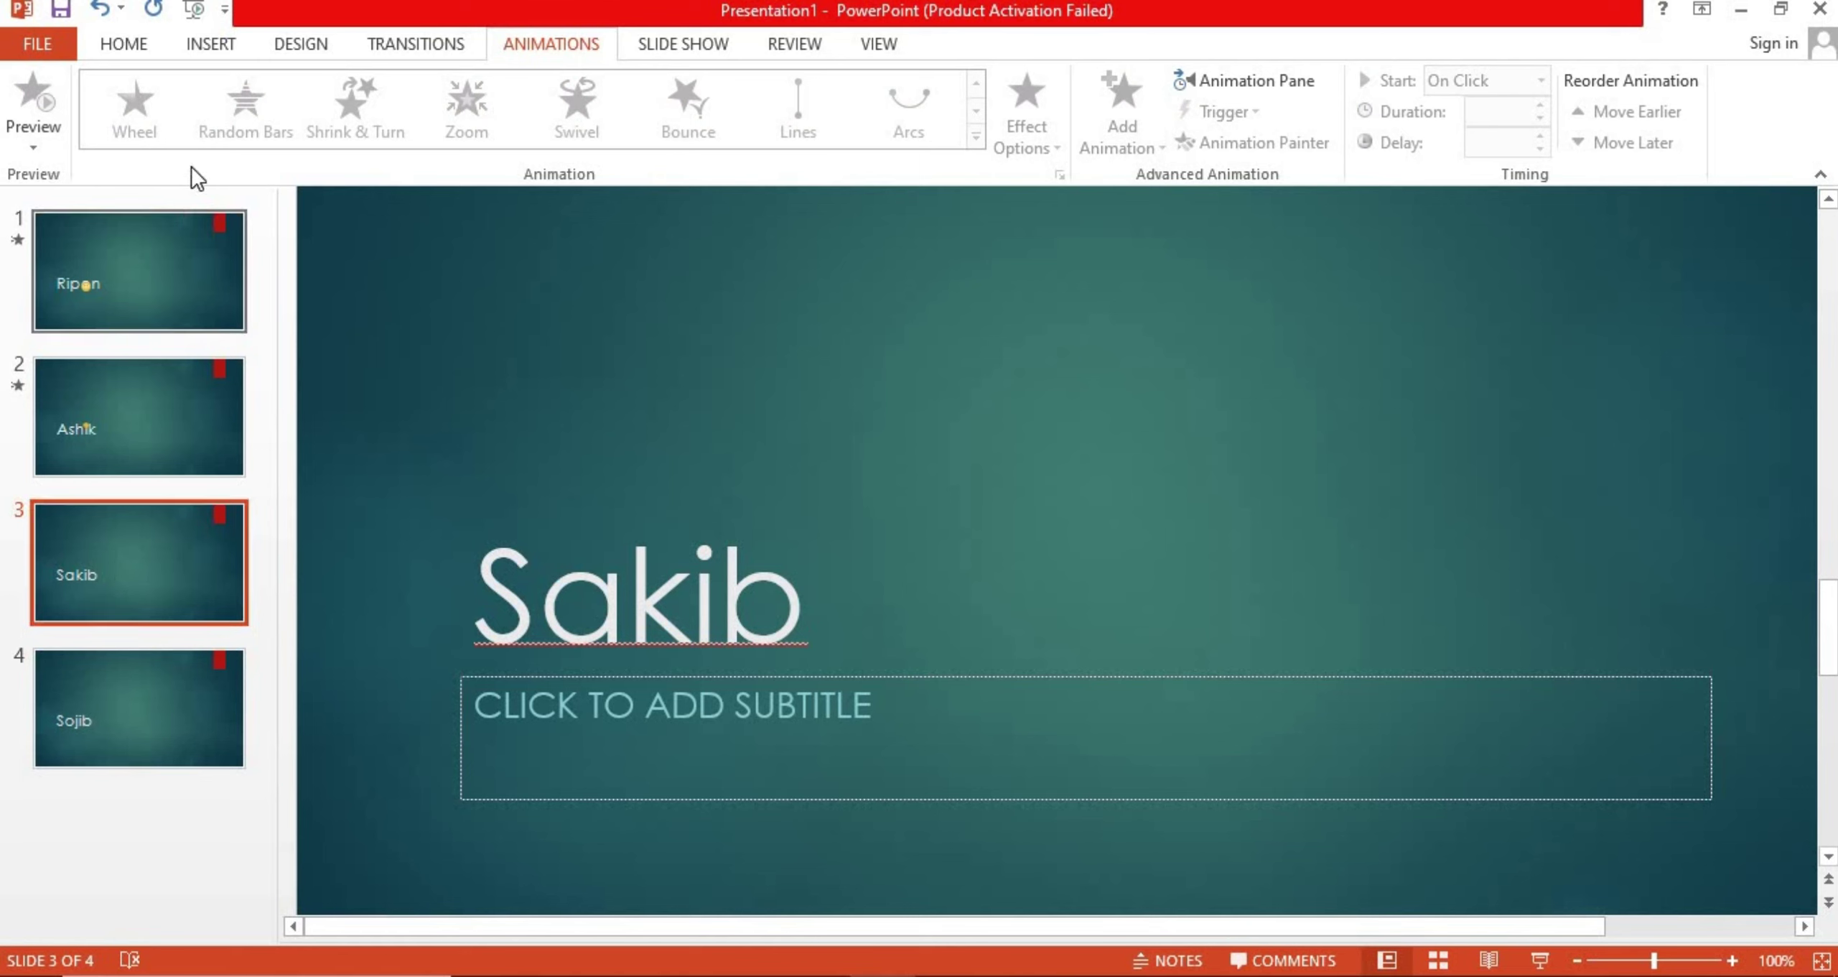
# Select the Sakib title and try the Teeter and Spin animations on it
pyautogui.click(433, 48)
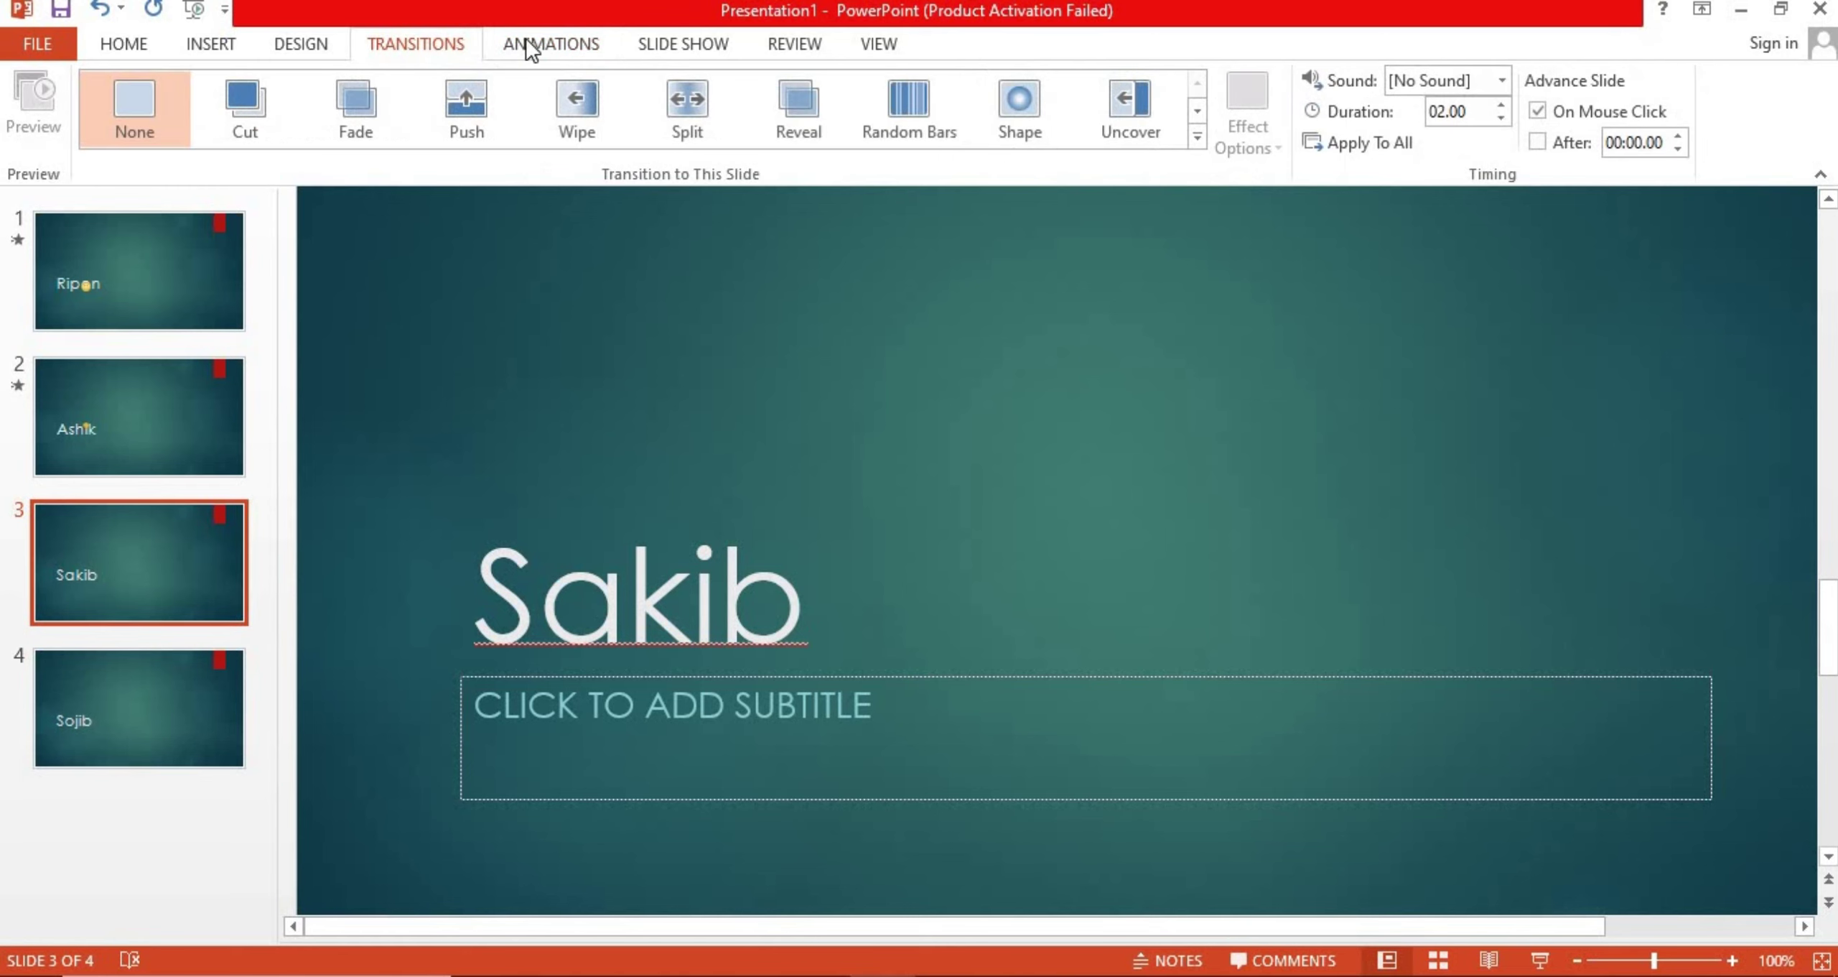
pyautogui.click(530, 48)
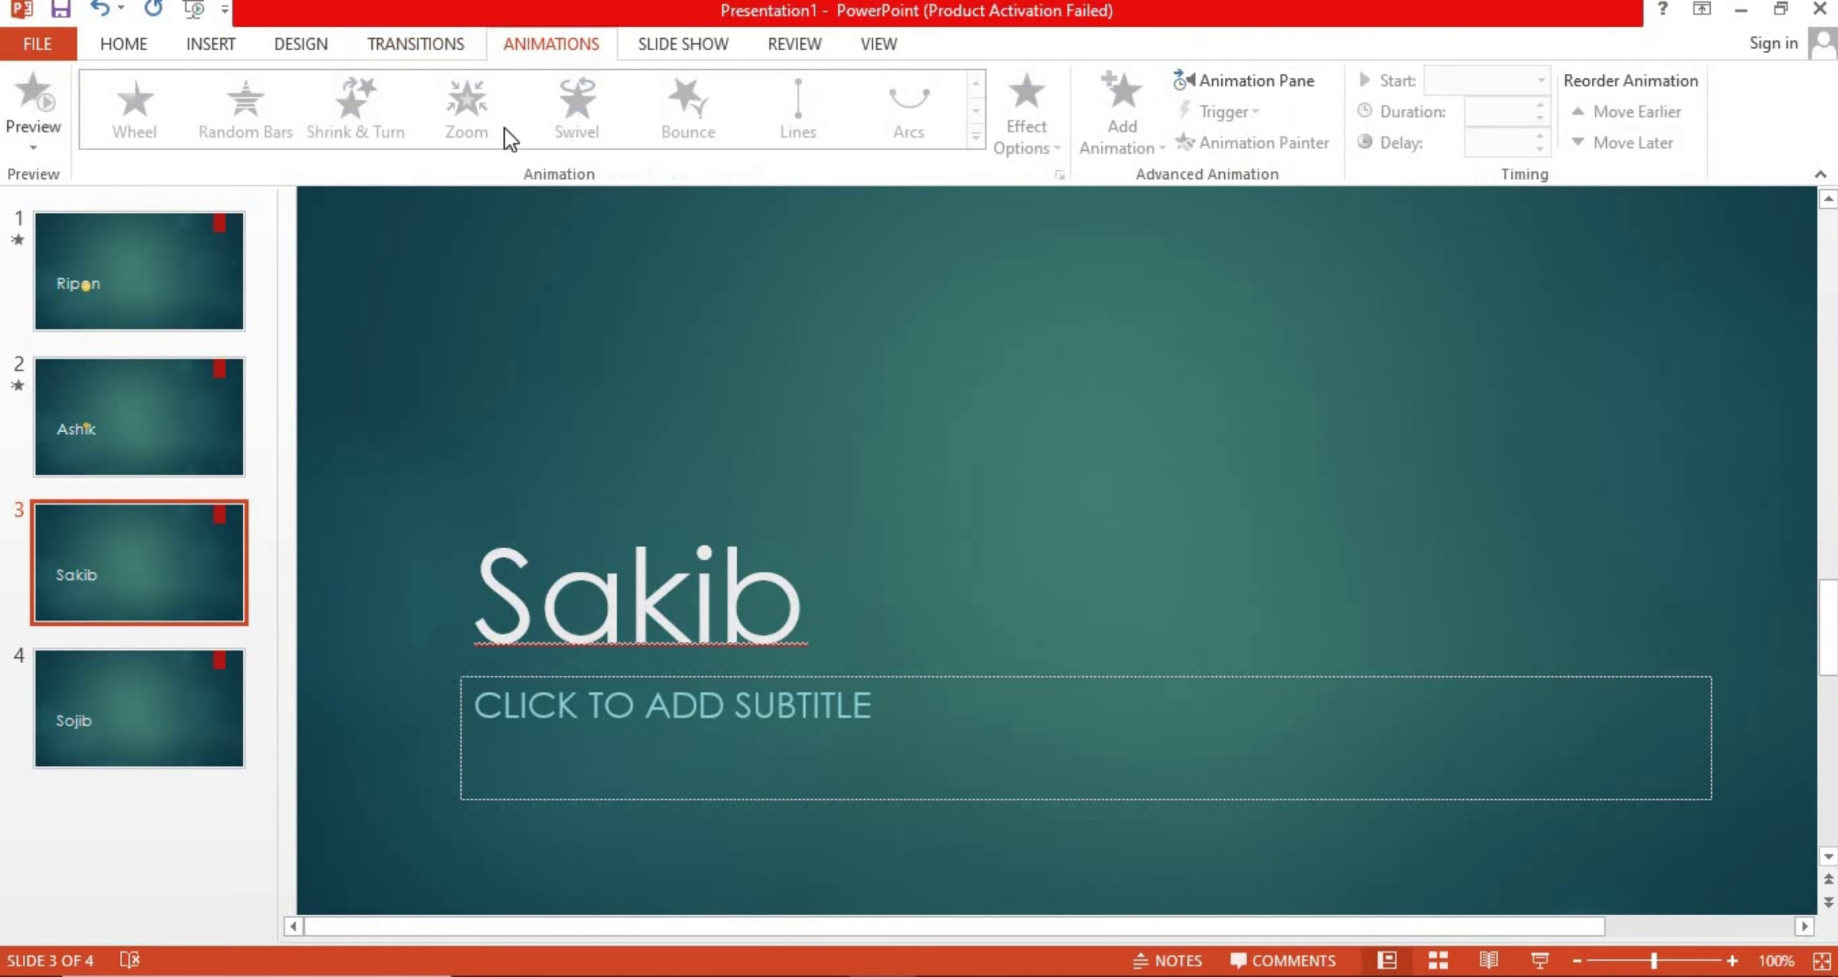
pyautogui.click(486, 574)
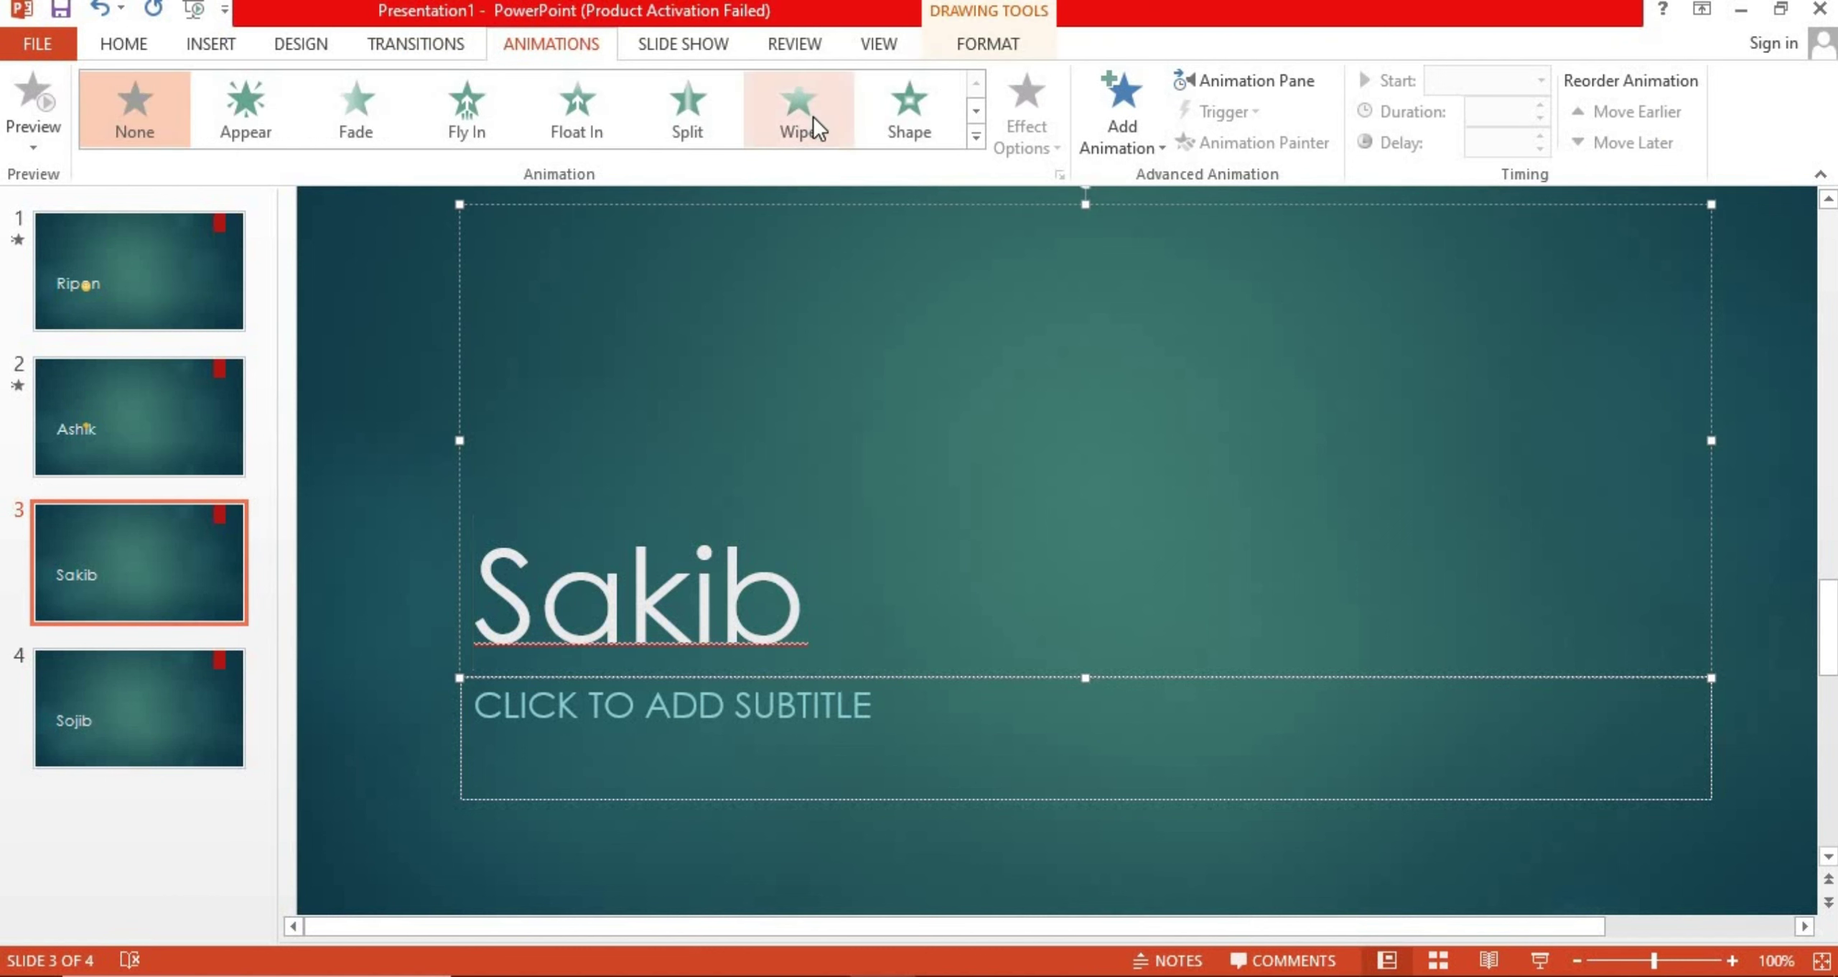
pyautogui.click(975, 138)
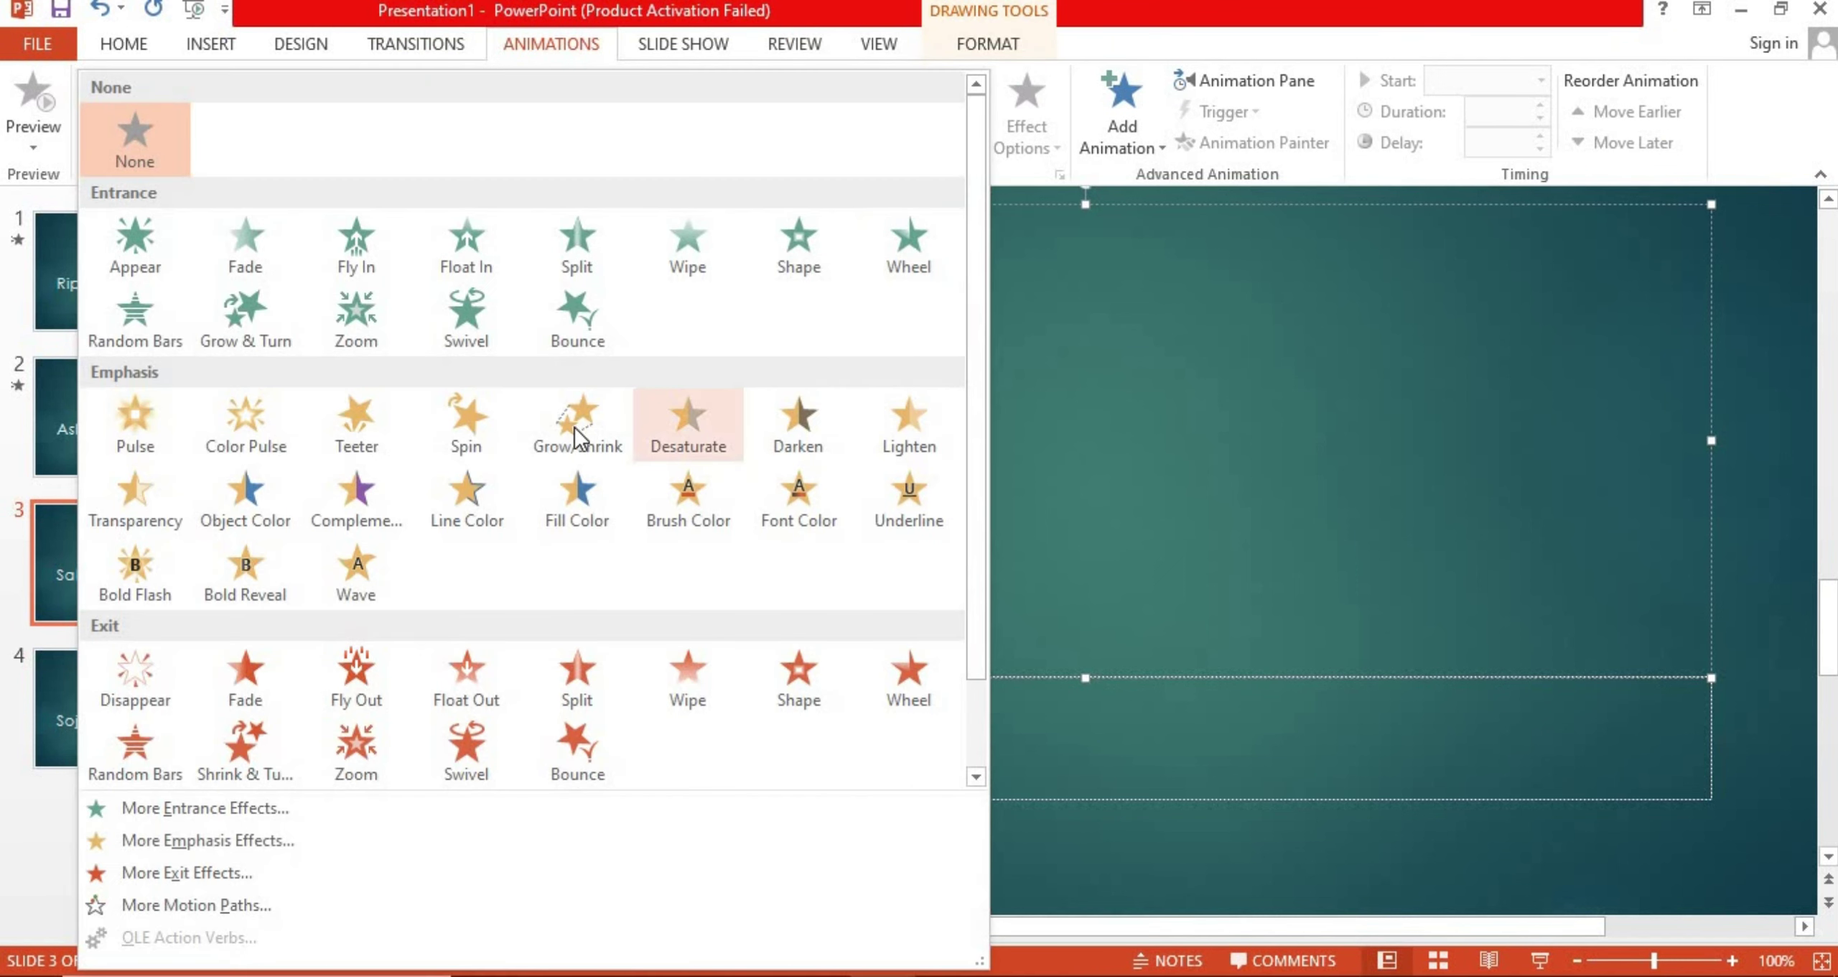
pyautogui.click(379, 410)
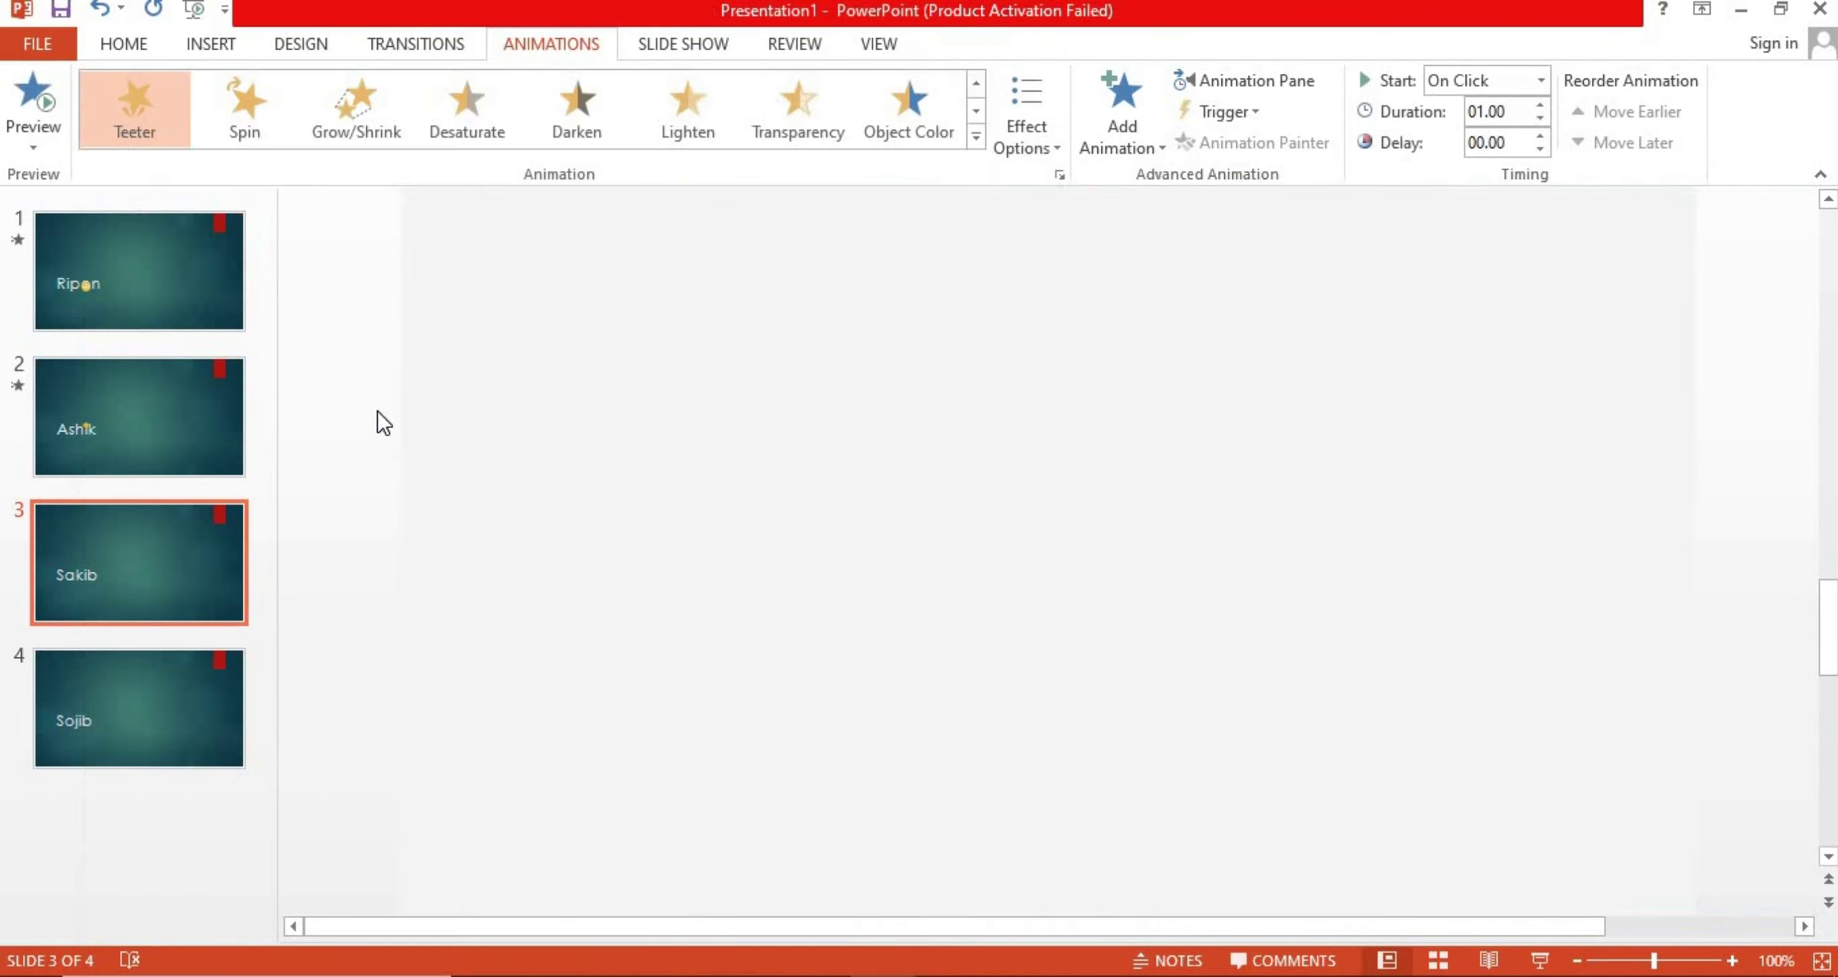
pyautogui.click(977, 136)
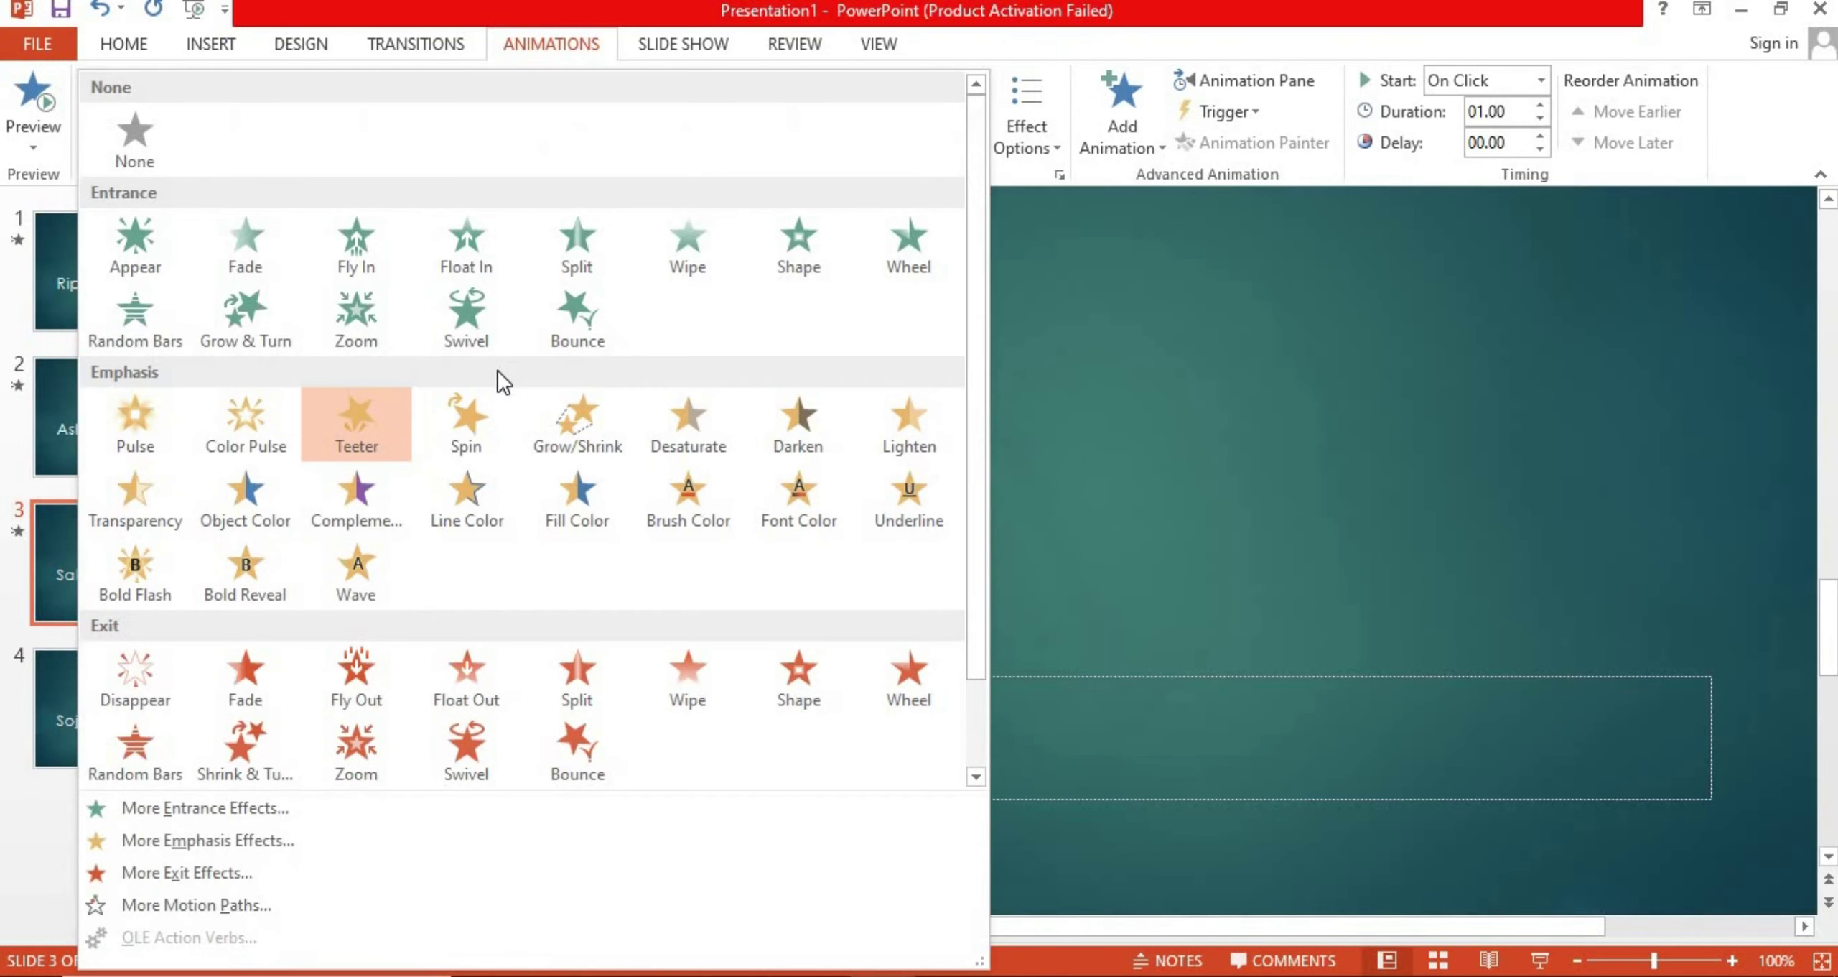
pyautogui.click(477, 413)
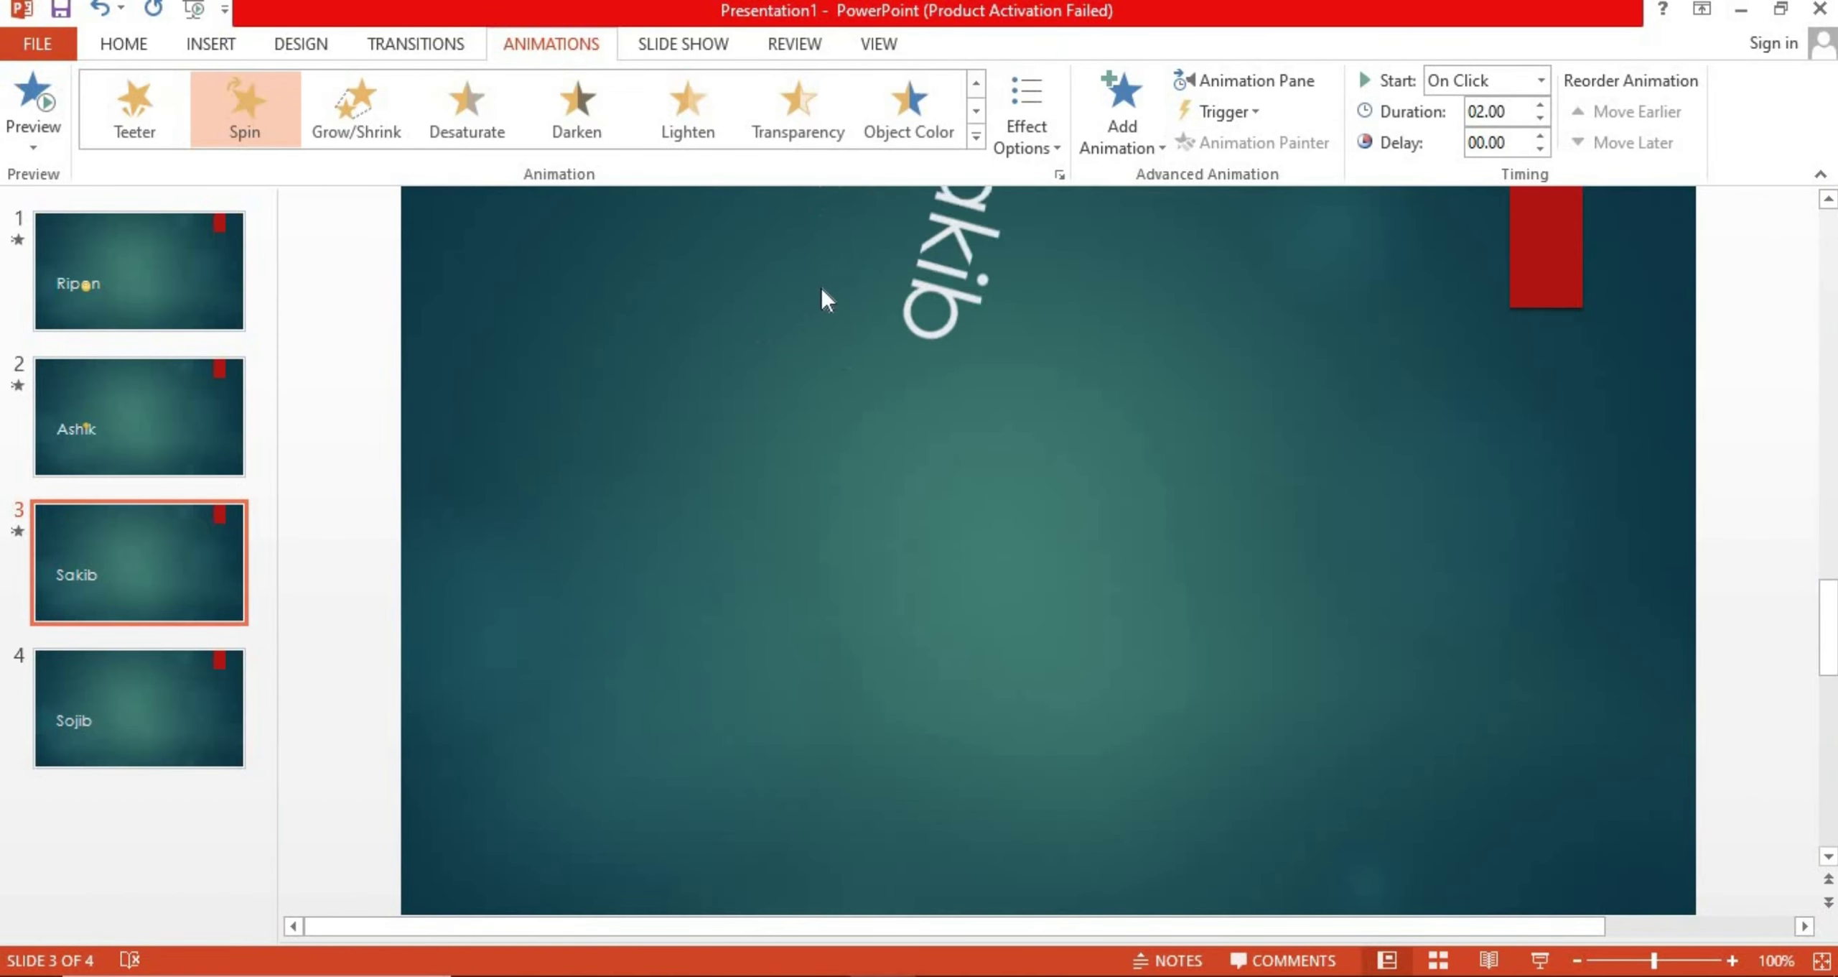
# Try Shrink & Turn and Grow/Shrink, then settle on Spin lasting 02.00 seconds
pyautogui.click(976, 136)
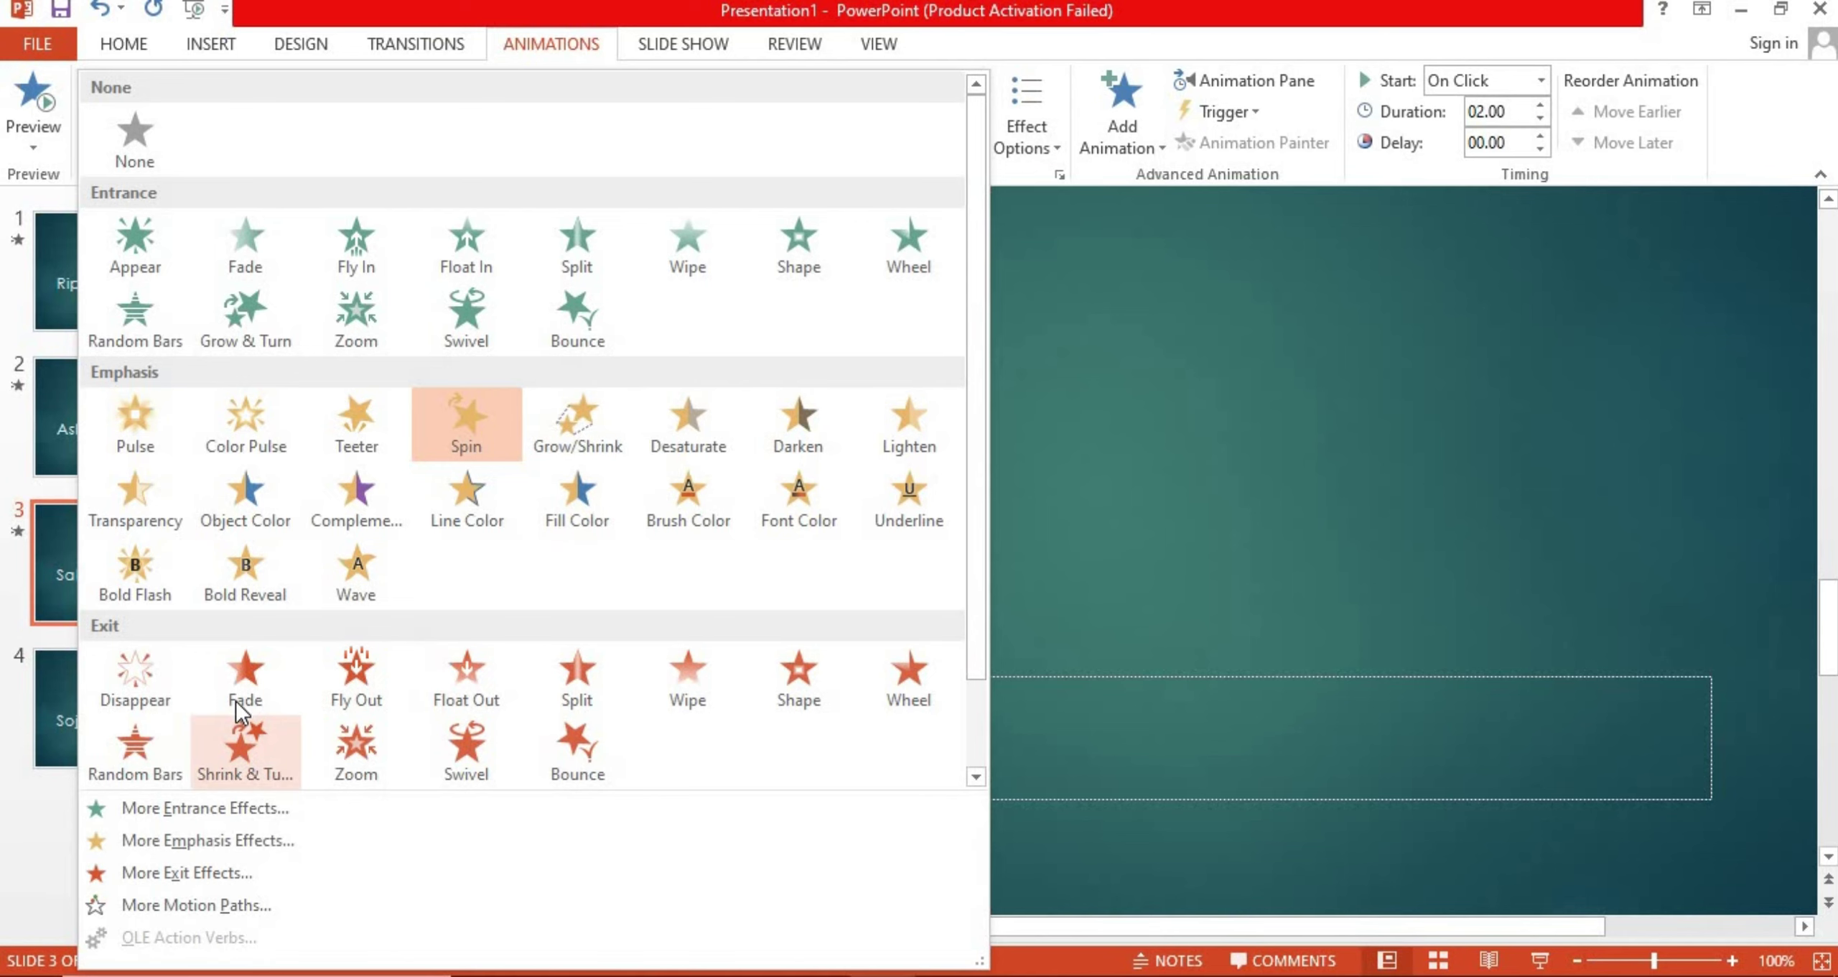
pyautogui.click(247, 734)
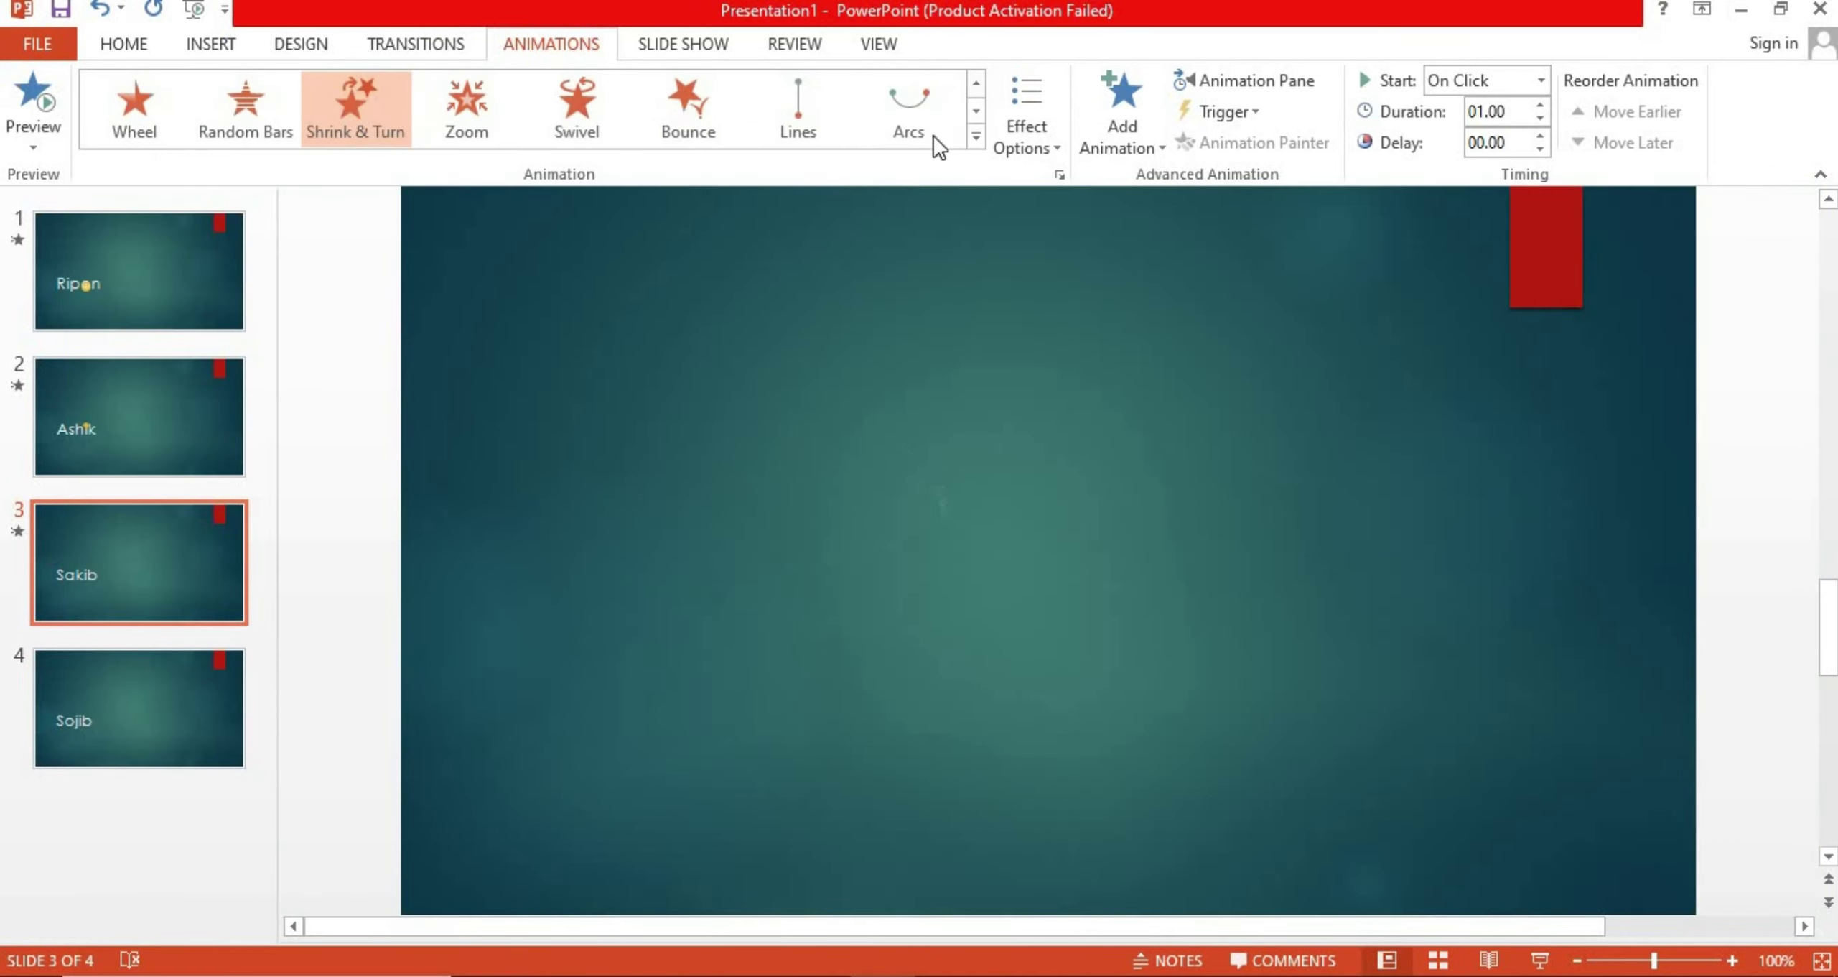
pyautogui.click(976, 136)
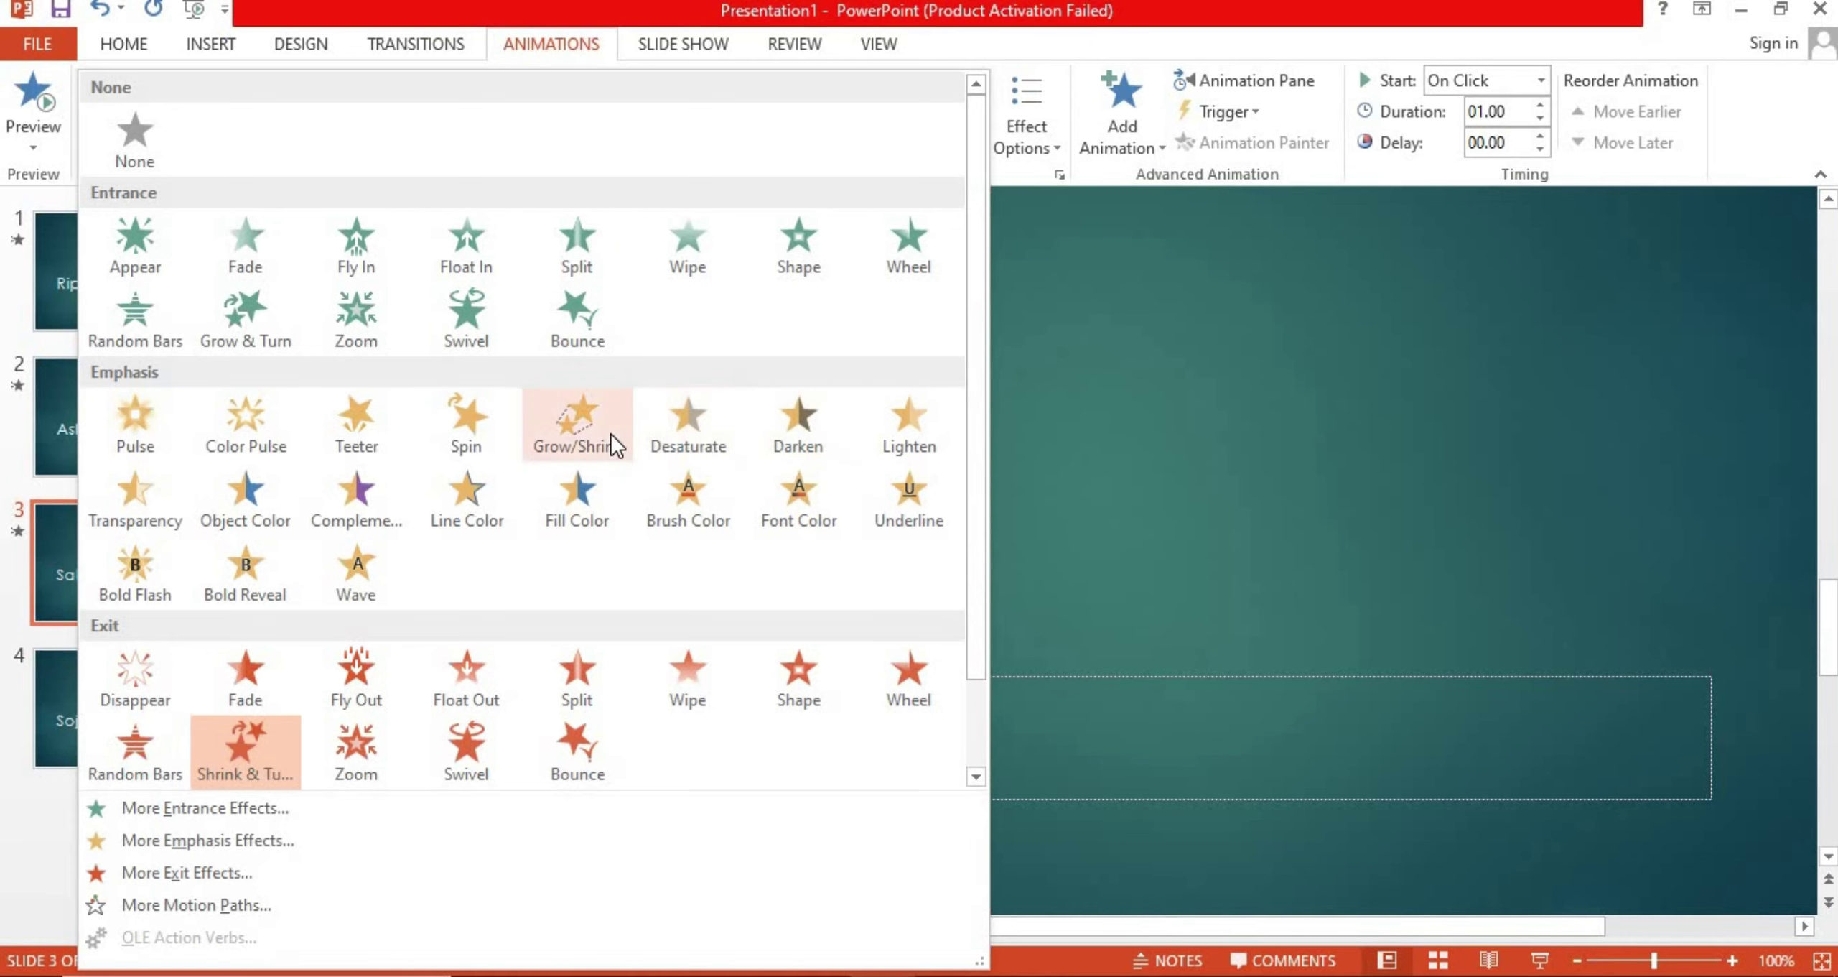
pyautogui.click(581, 425)
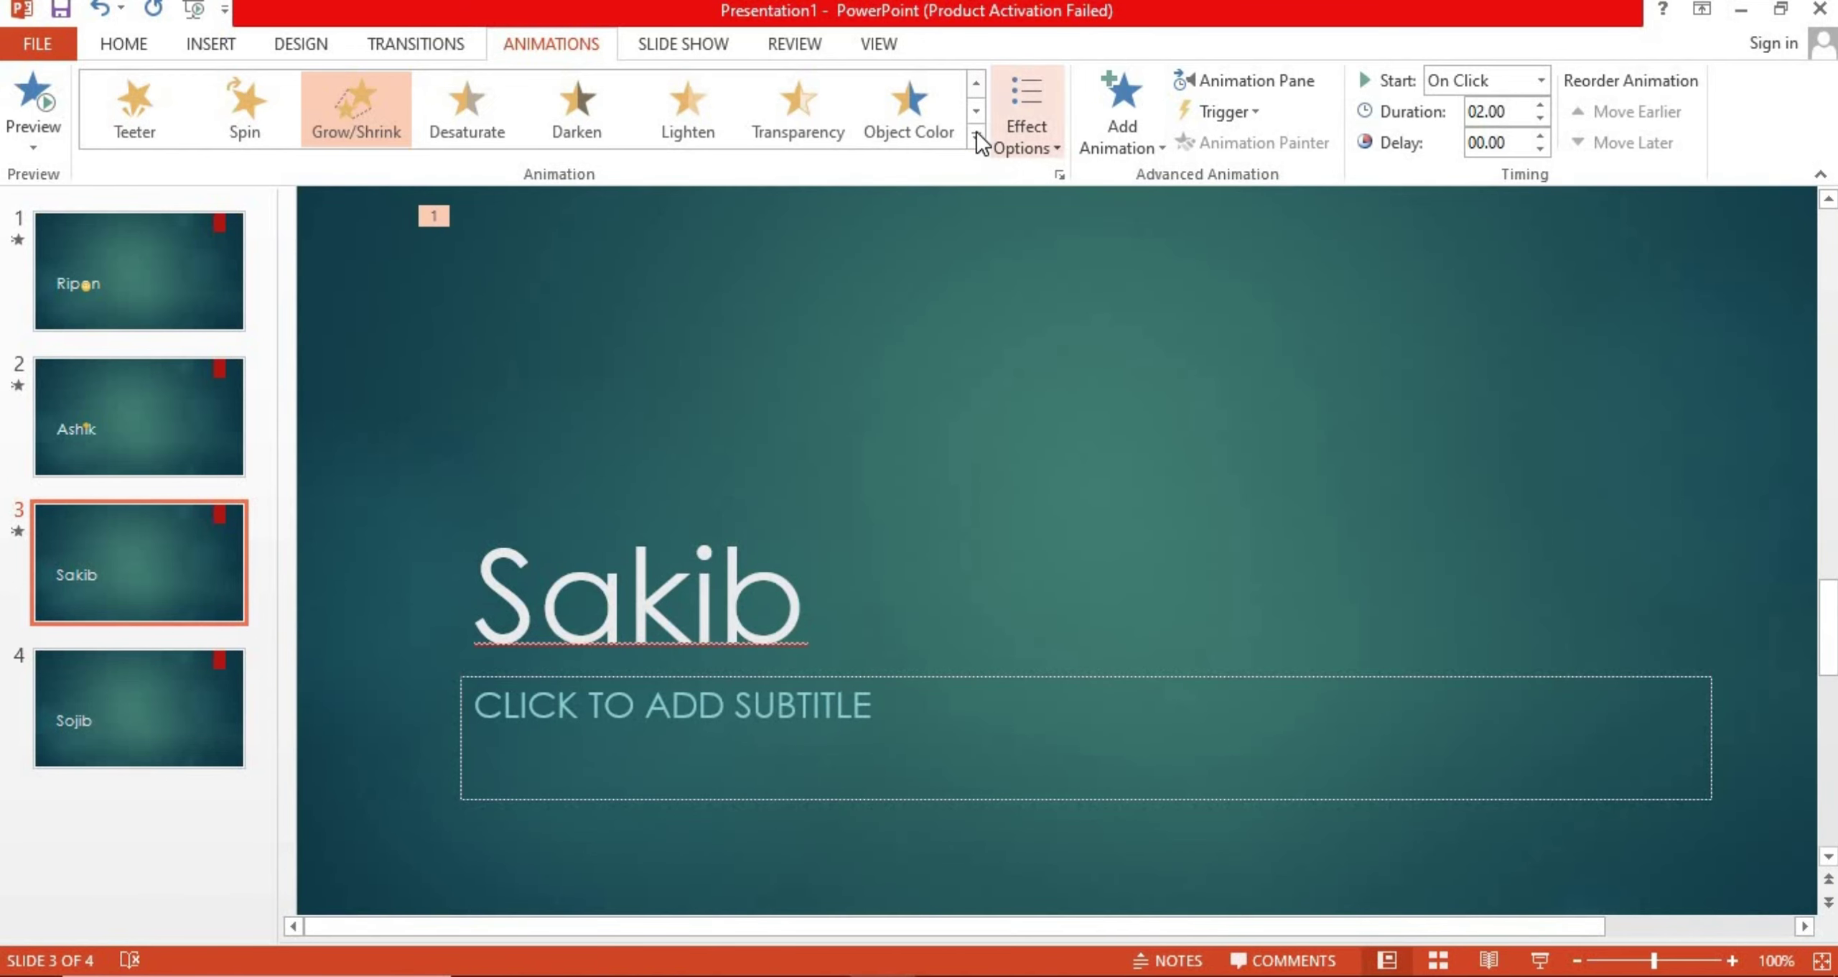
pyautogui.click(977, 135)
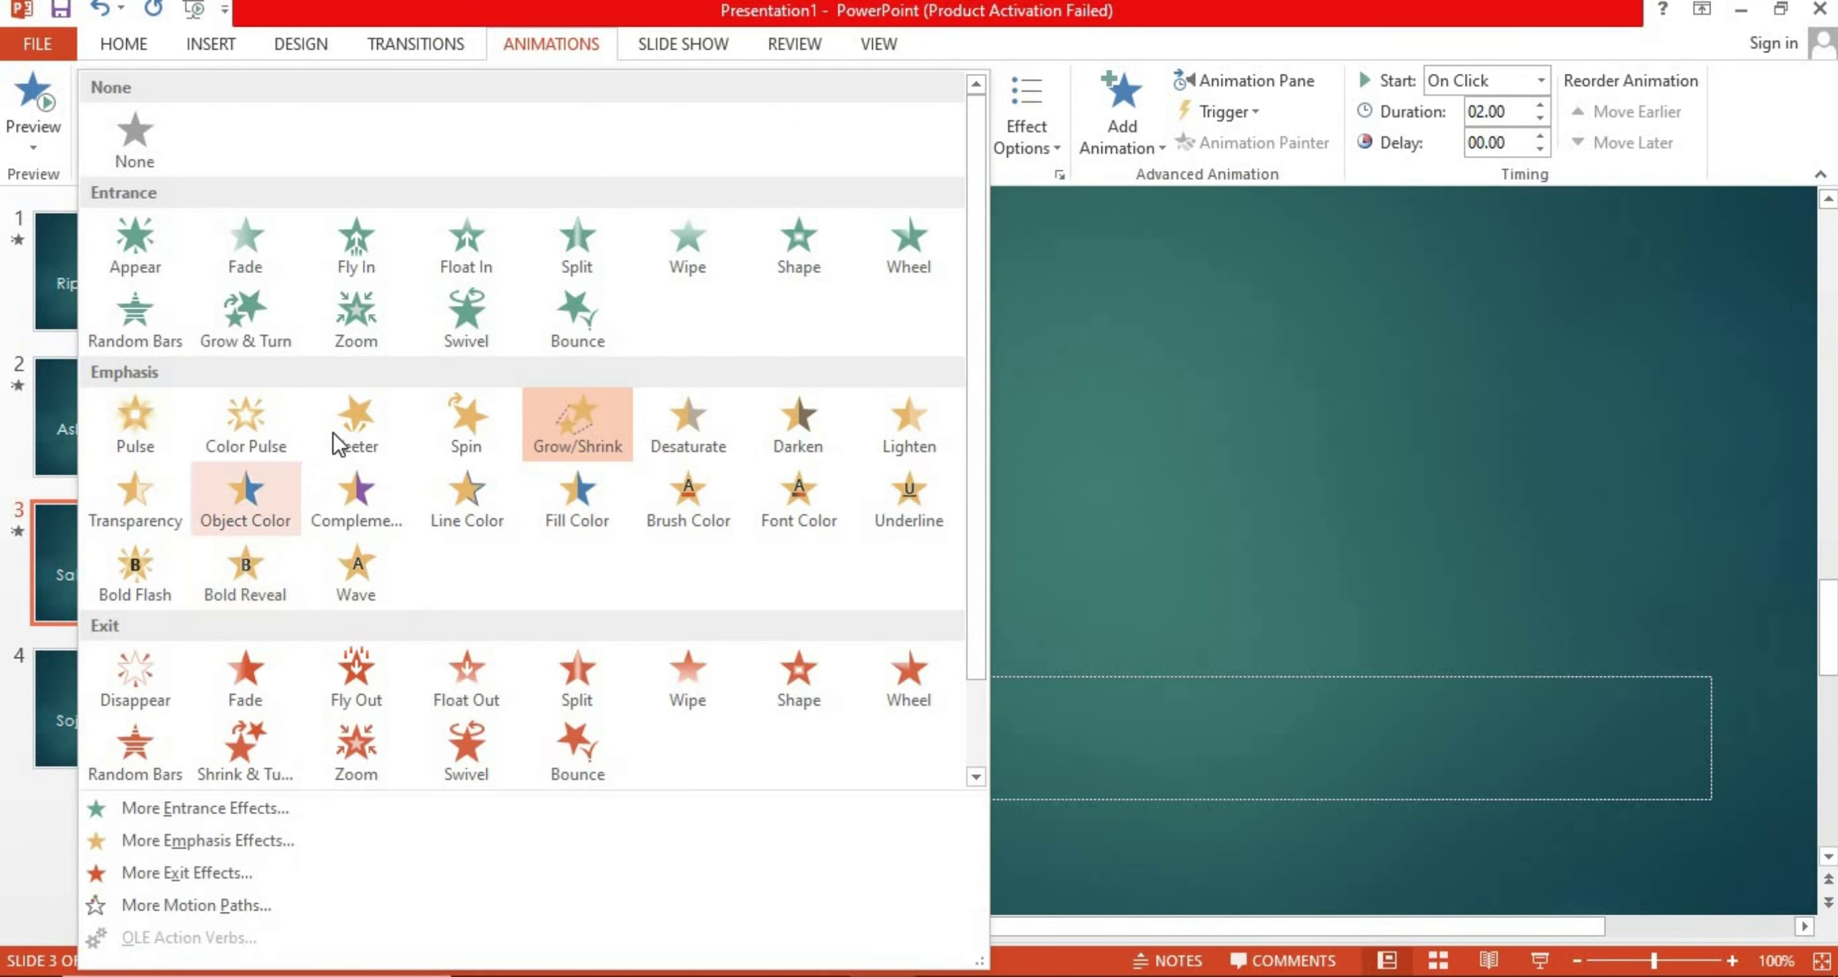
pyautogui.click(445, 433)
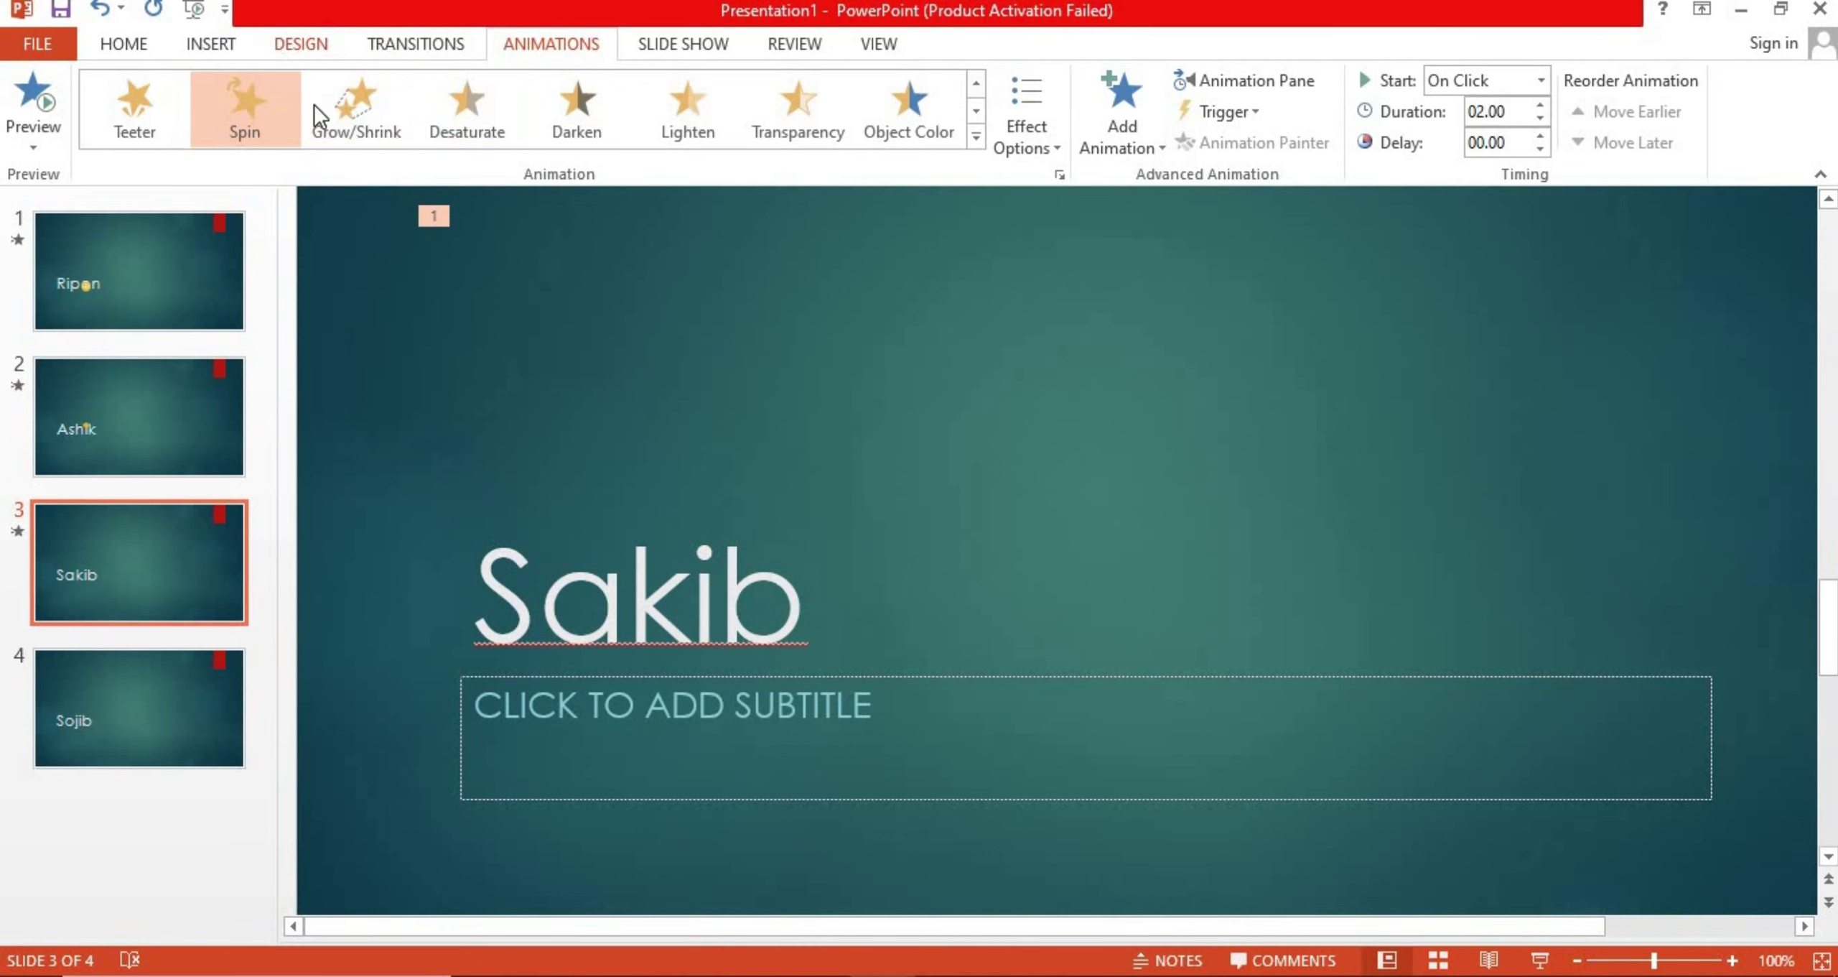
pyautogui.click(300, 43)
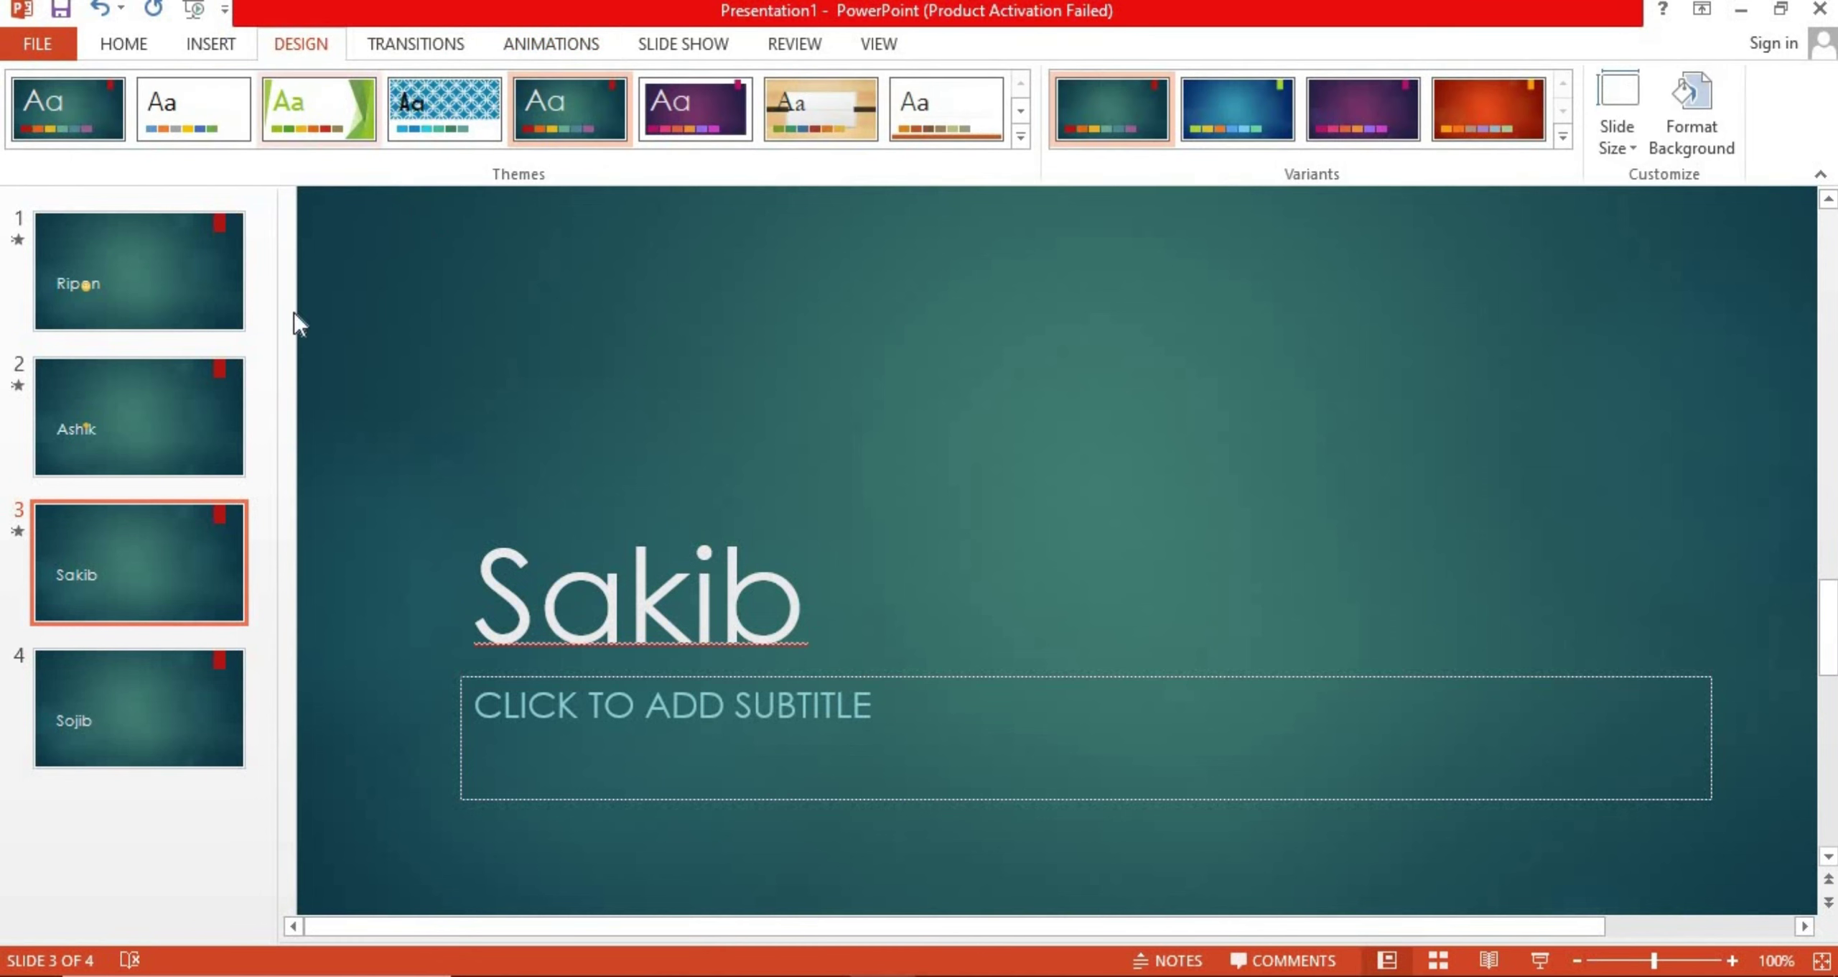
# Draw a red Smiley Face over the 'b' of Sakib, sized about 0.41" x 0.4"
pyautogui.click(208, 43)
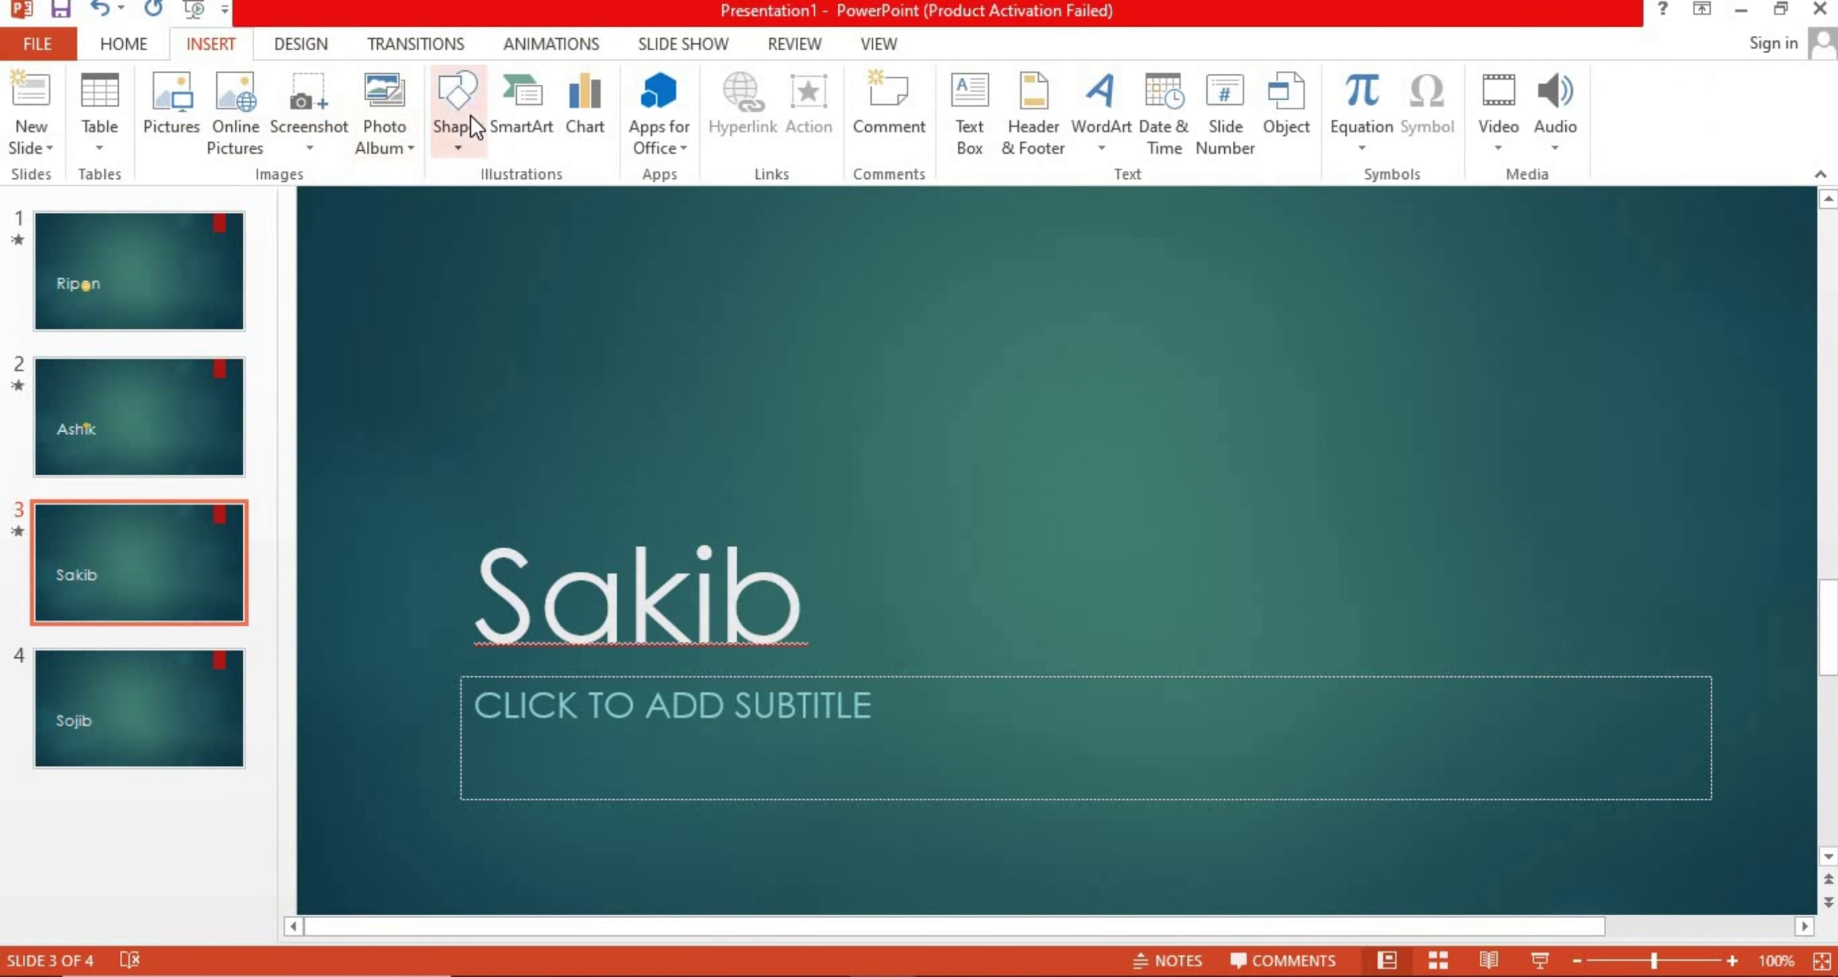
pyautogui.click(471, 115)
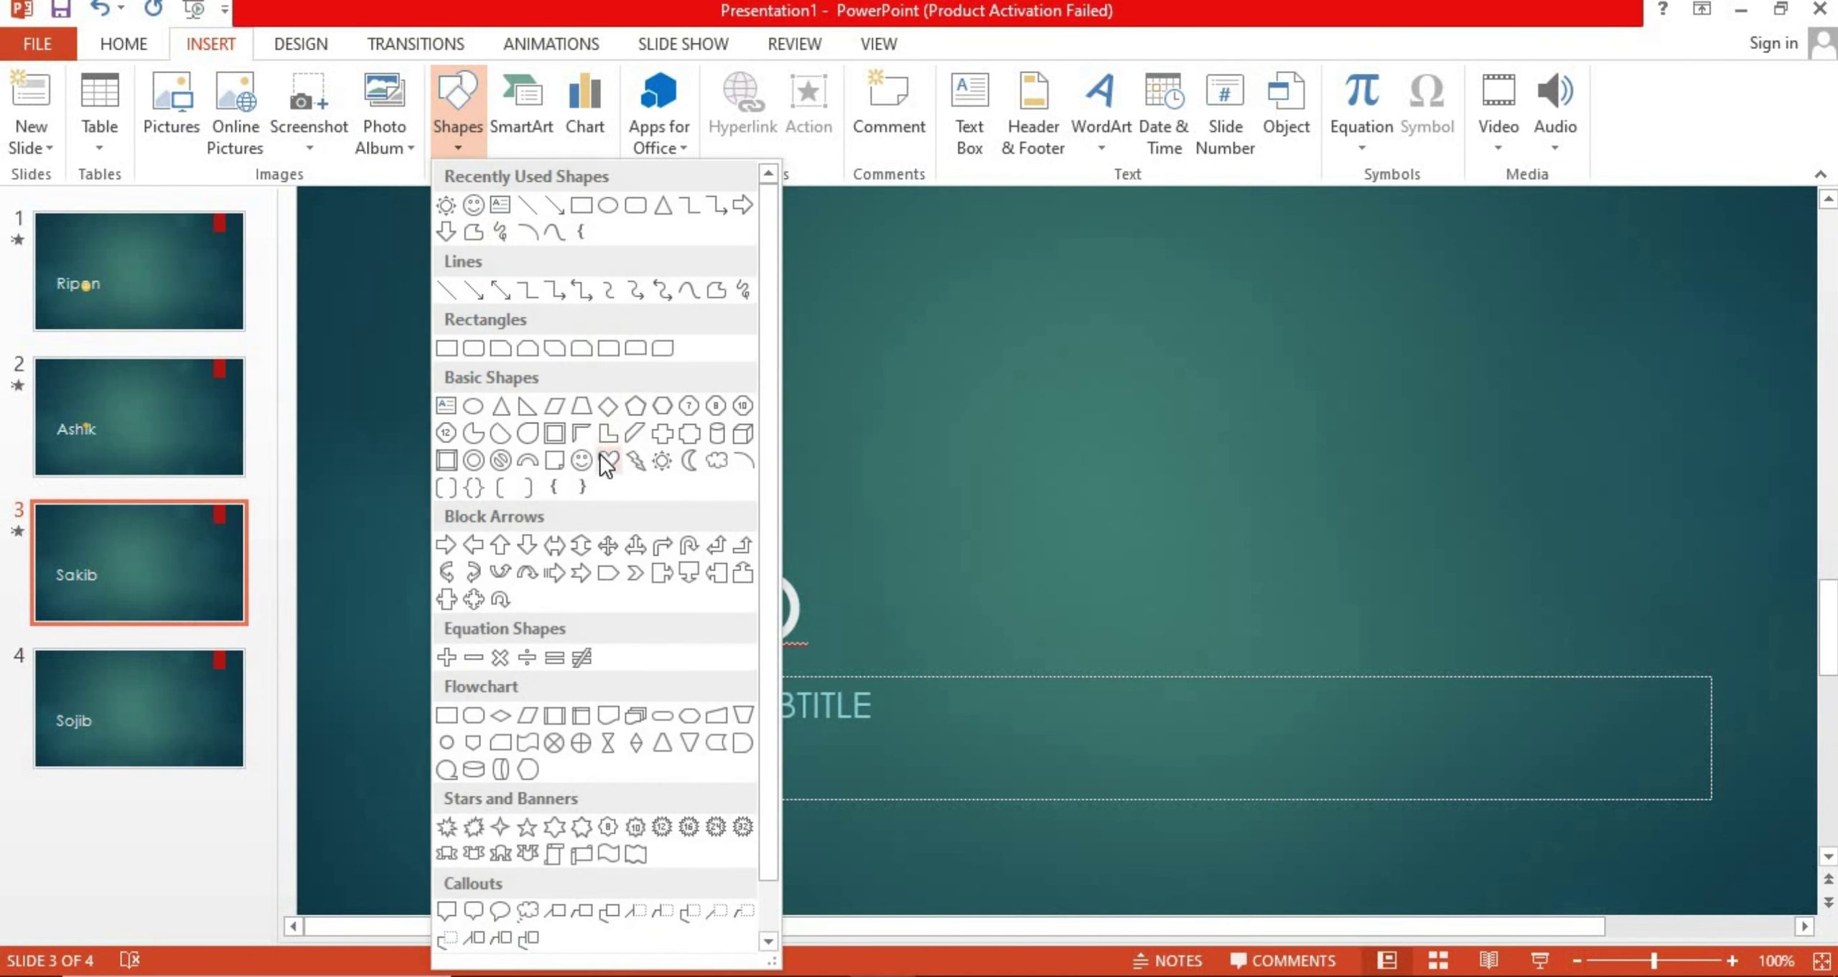
pyautogui.click(582, 459)
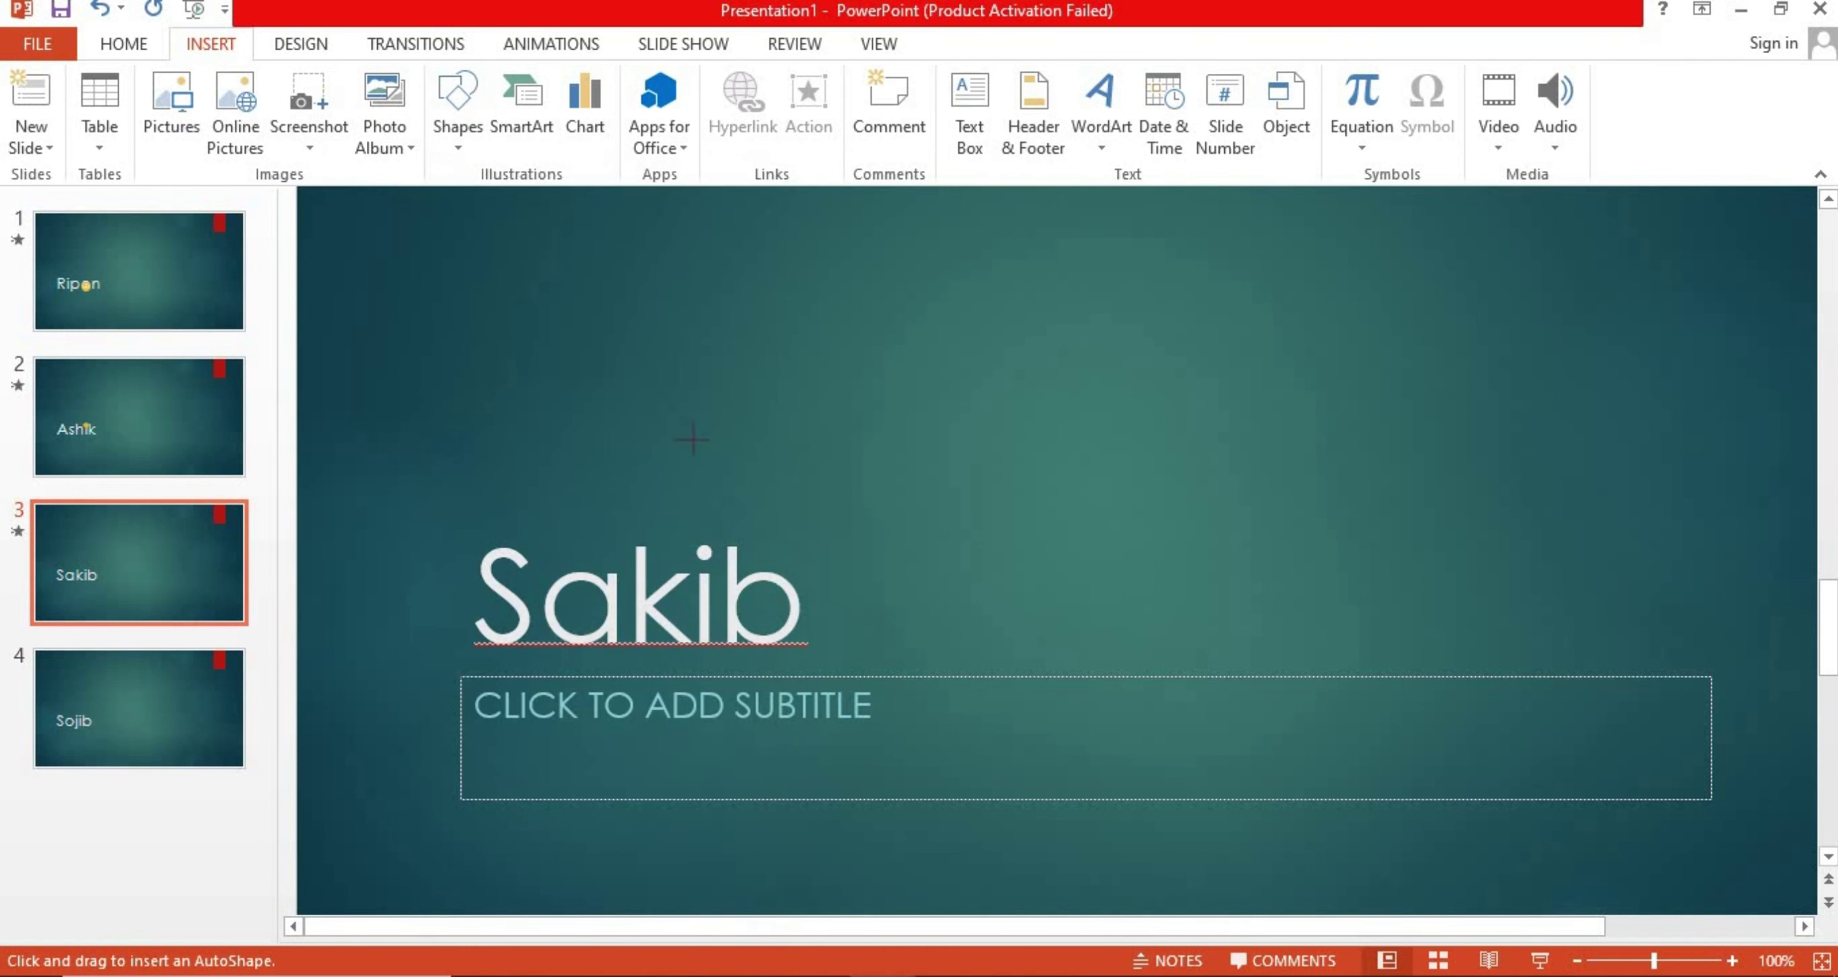
pyautogui.moveTo(699, 467); pyautogui.dragTo(762, 607)
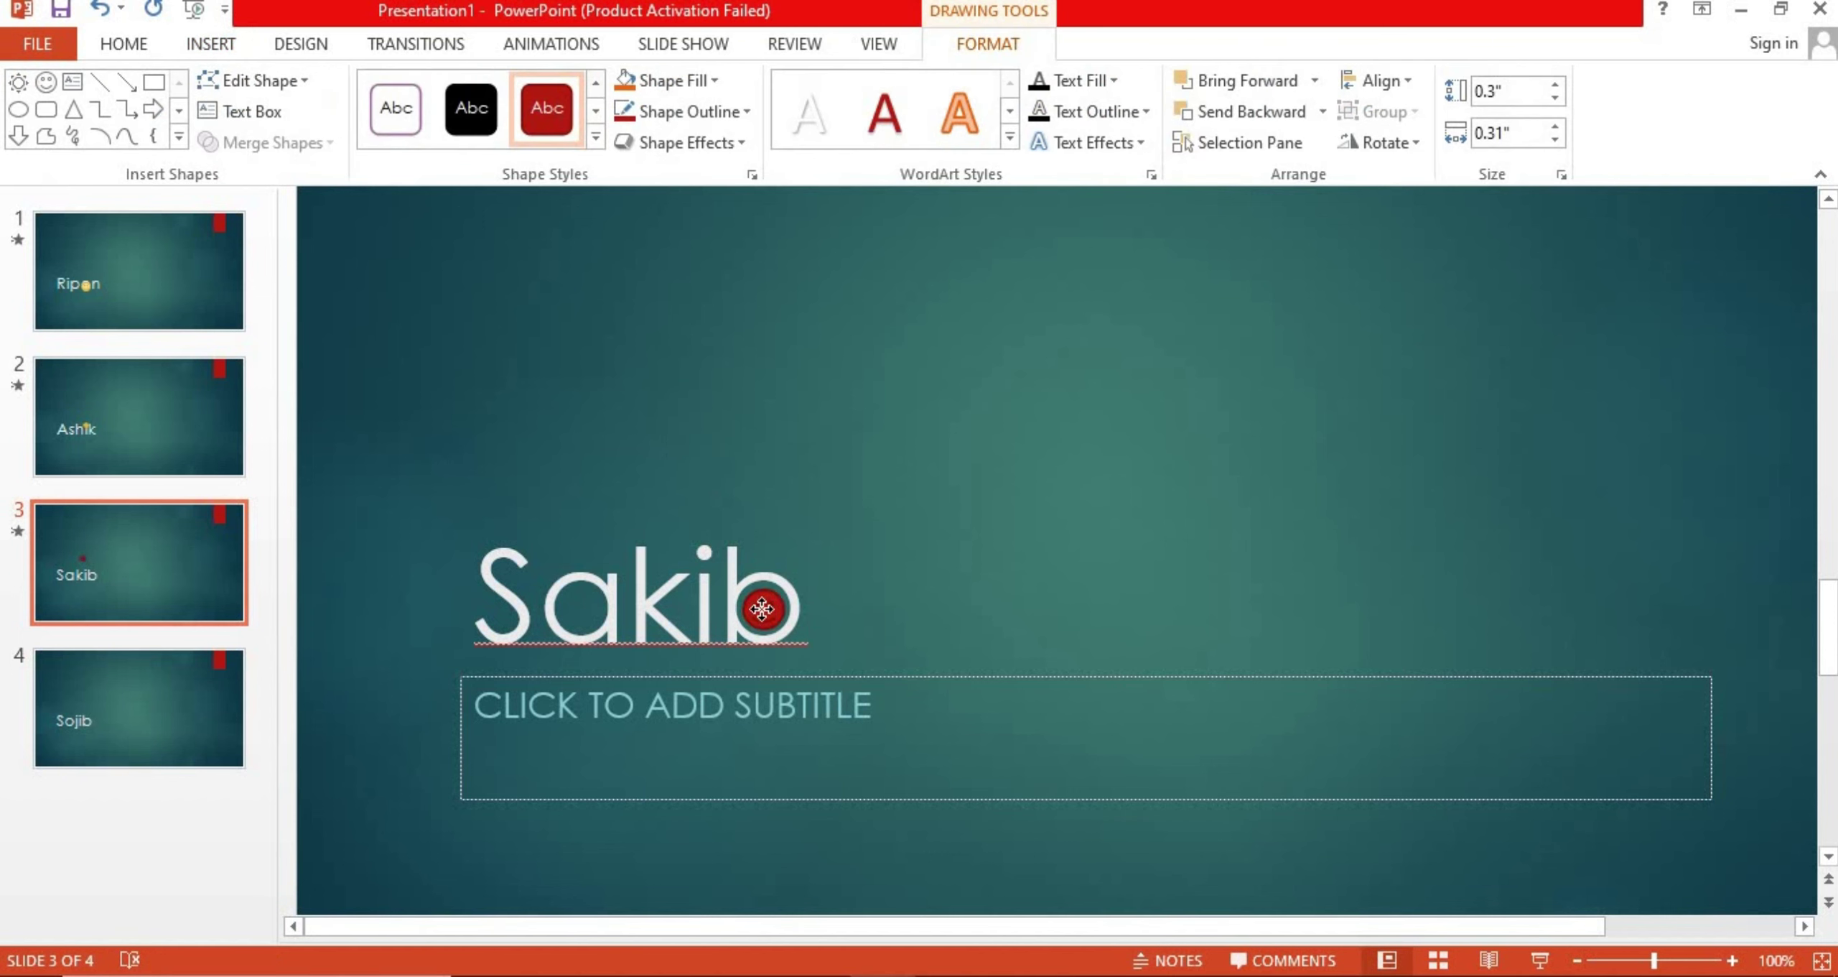
pyautogui.moveTo(762, 611); pyautogui.dragTo(760, 605)
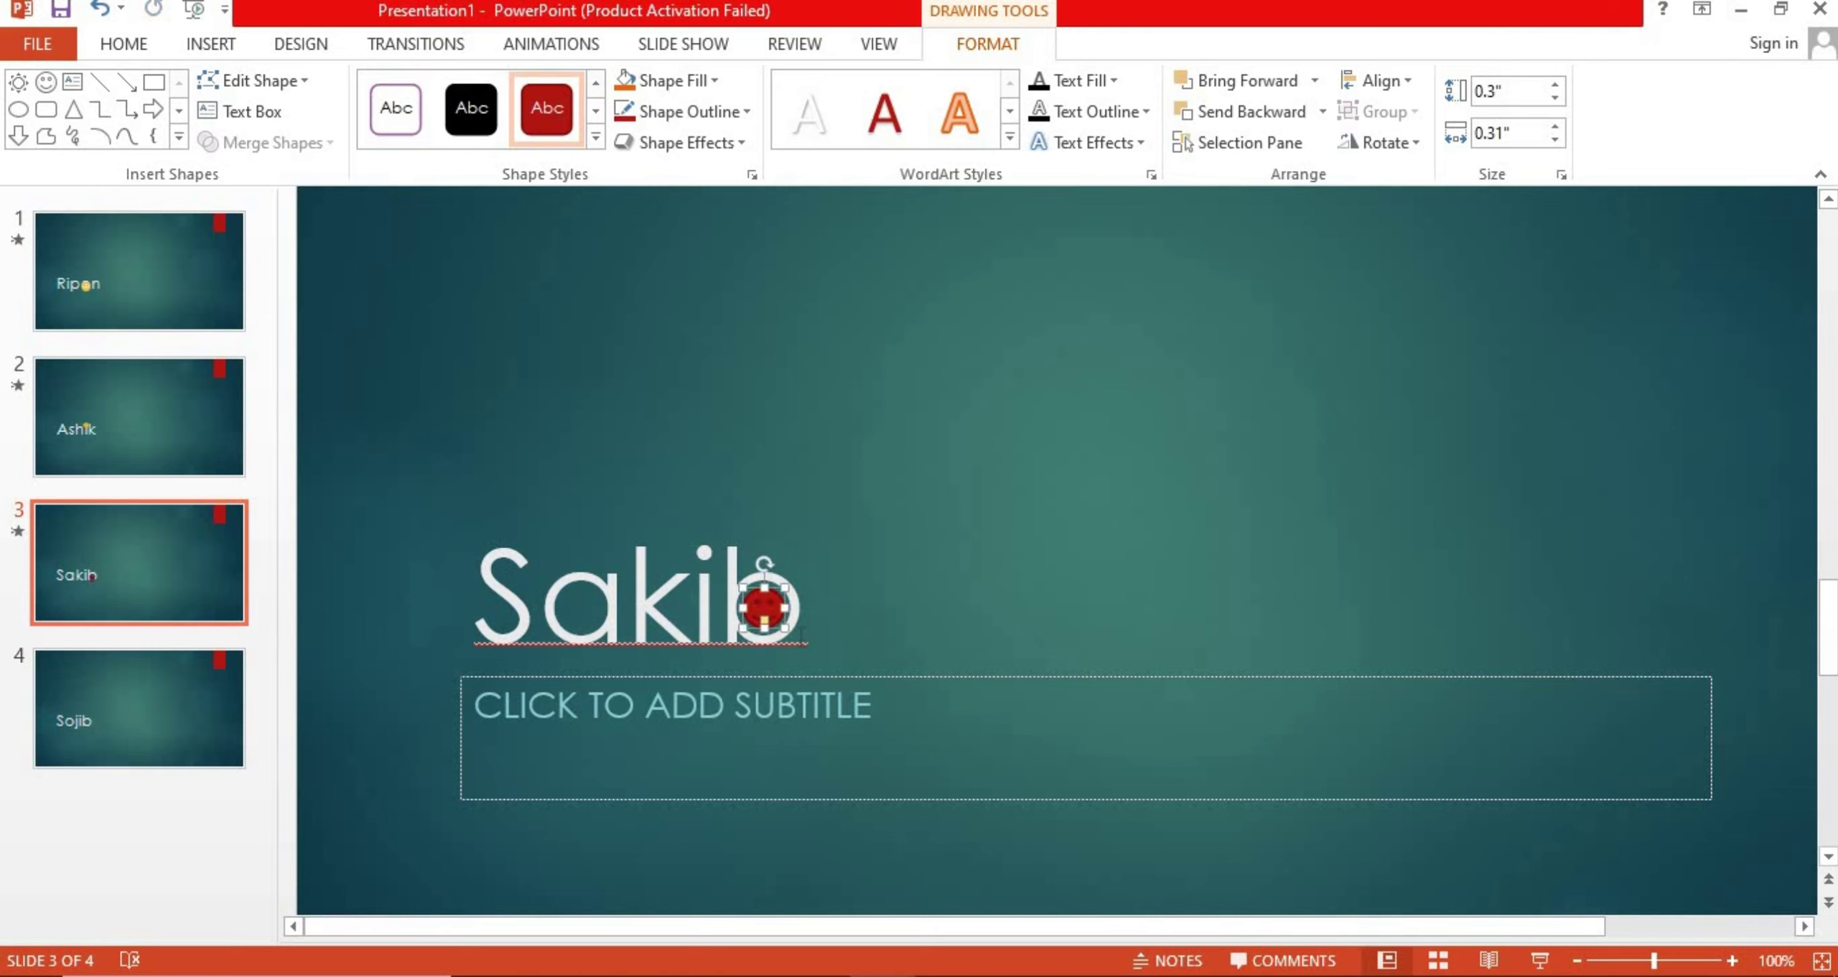
pyautogui.moveTo(785, 627); pyautogui.dragTo(795, 639)
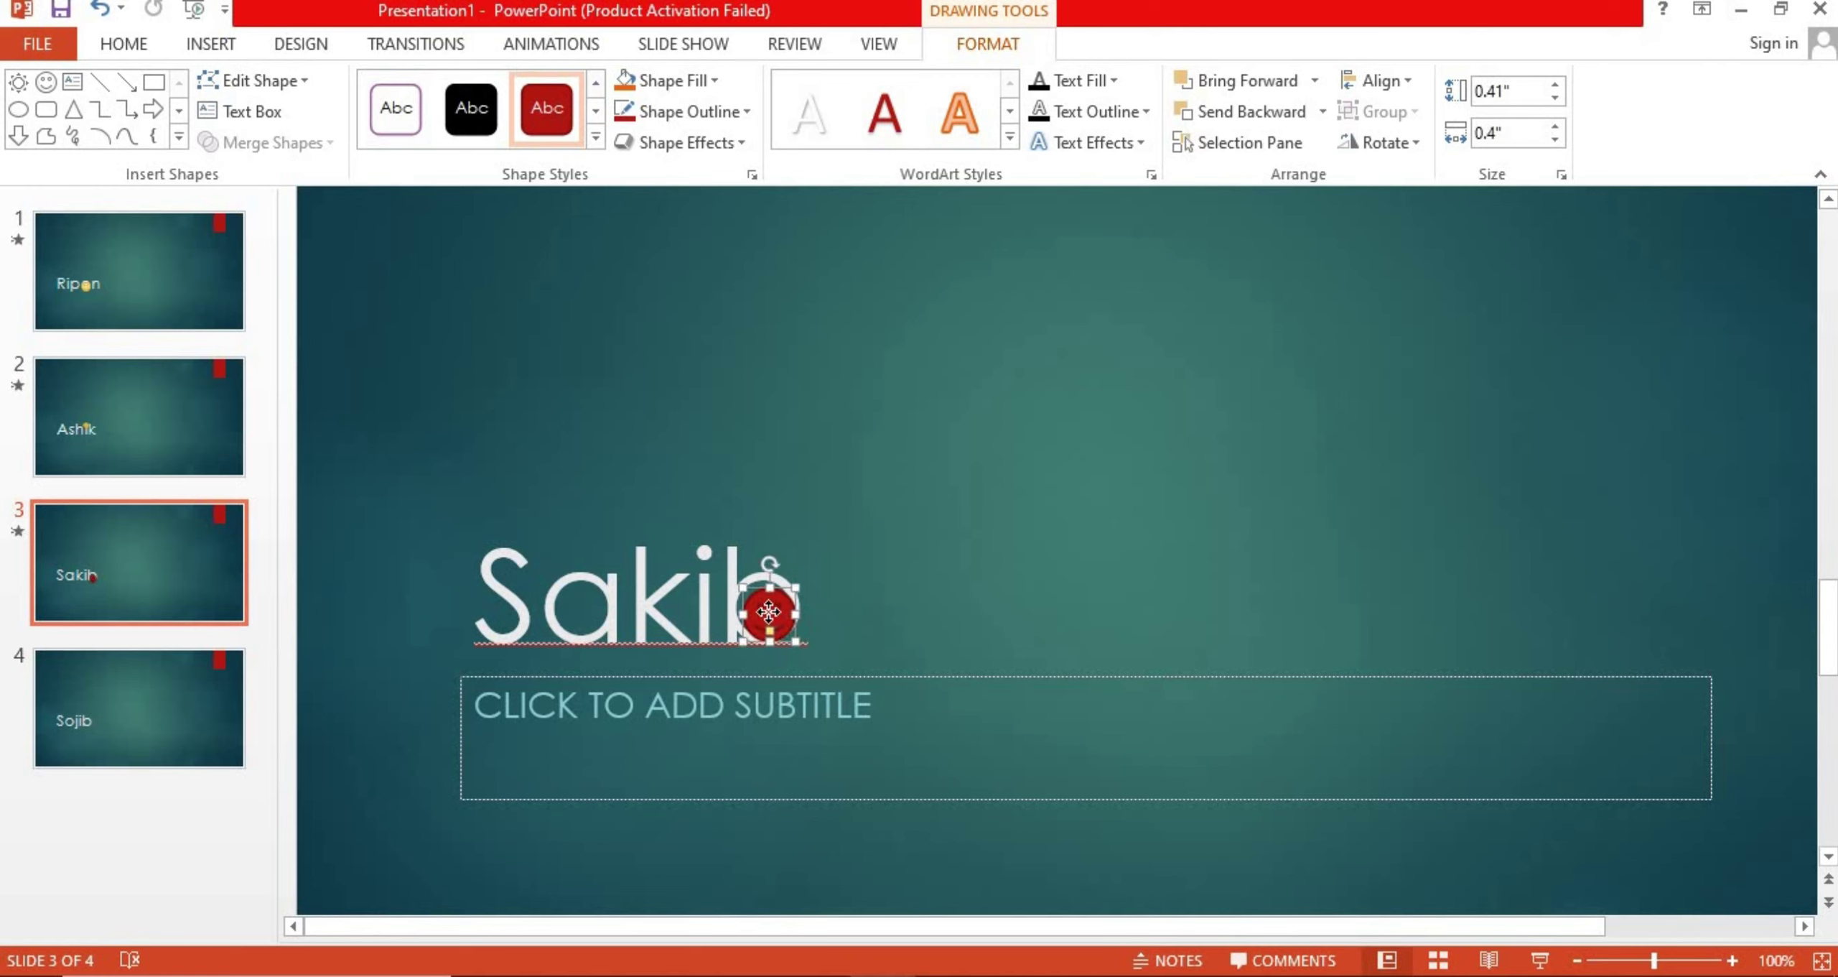
pyautogui.moveTo(776, 609); pyautogui.dragTo(774, 613)
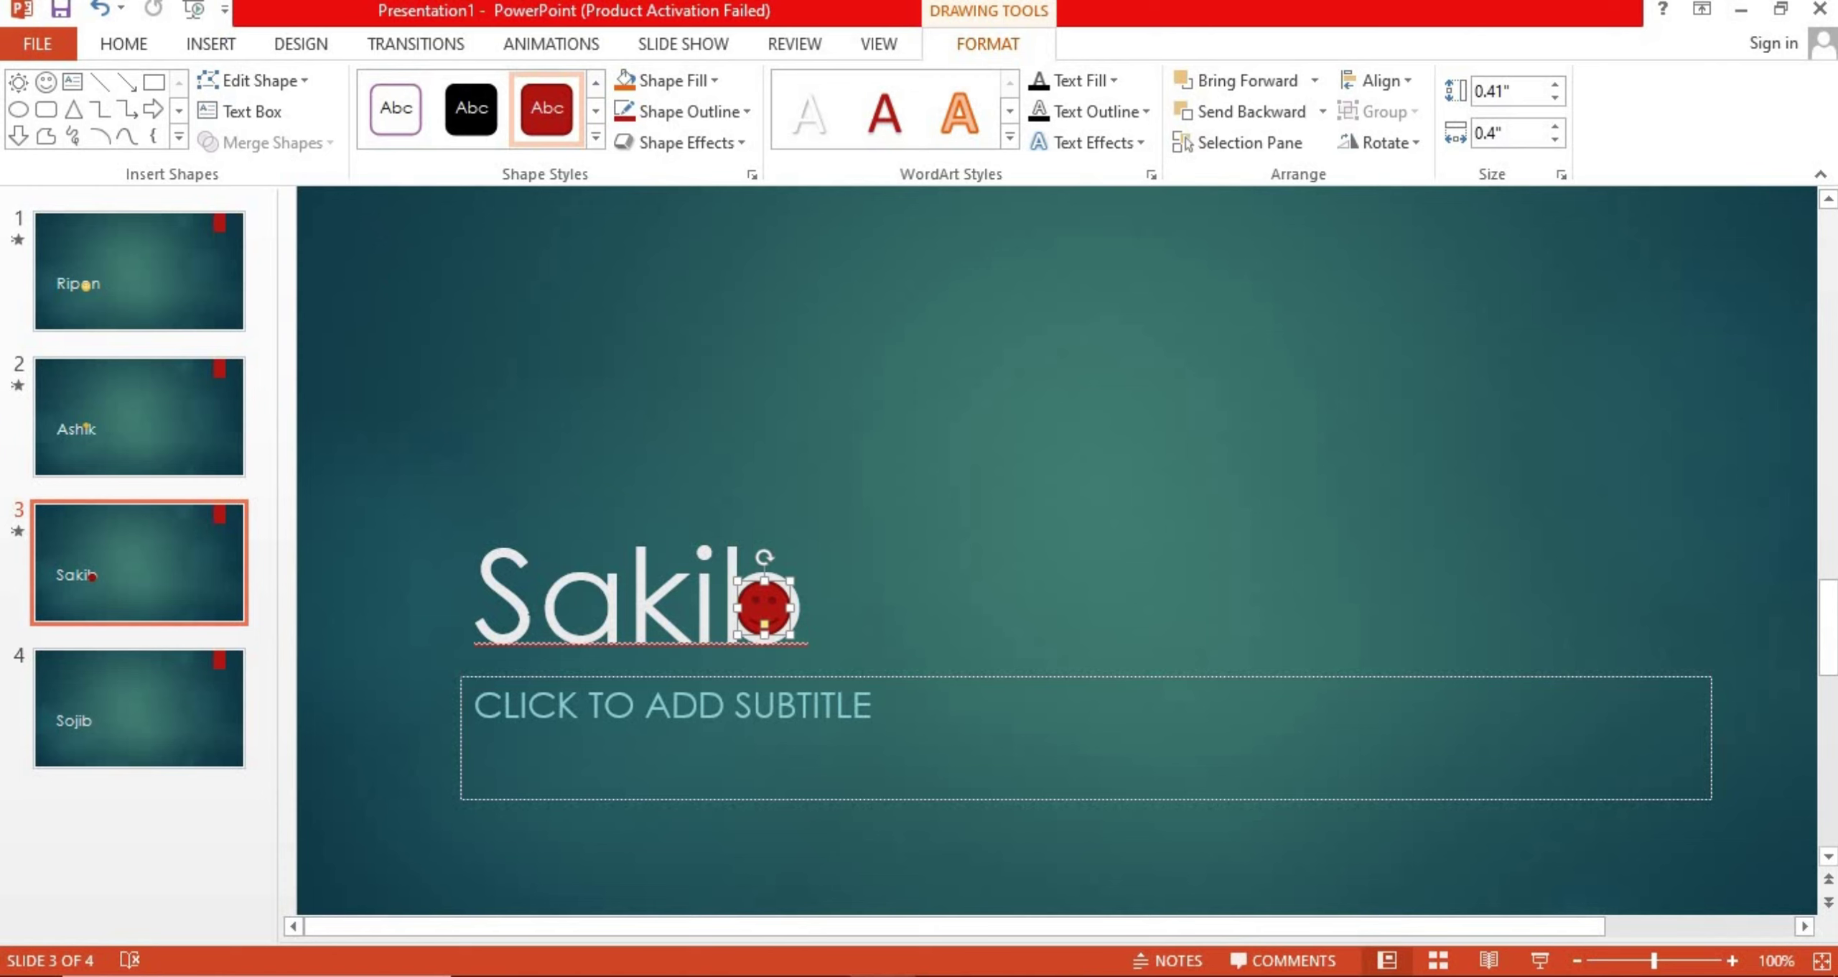
# Change the slide 3 title to 'Shakib' and move the red smiley back onto the final 'b'
pyautogui.click(537, 593)
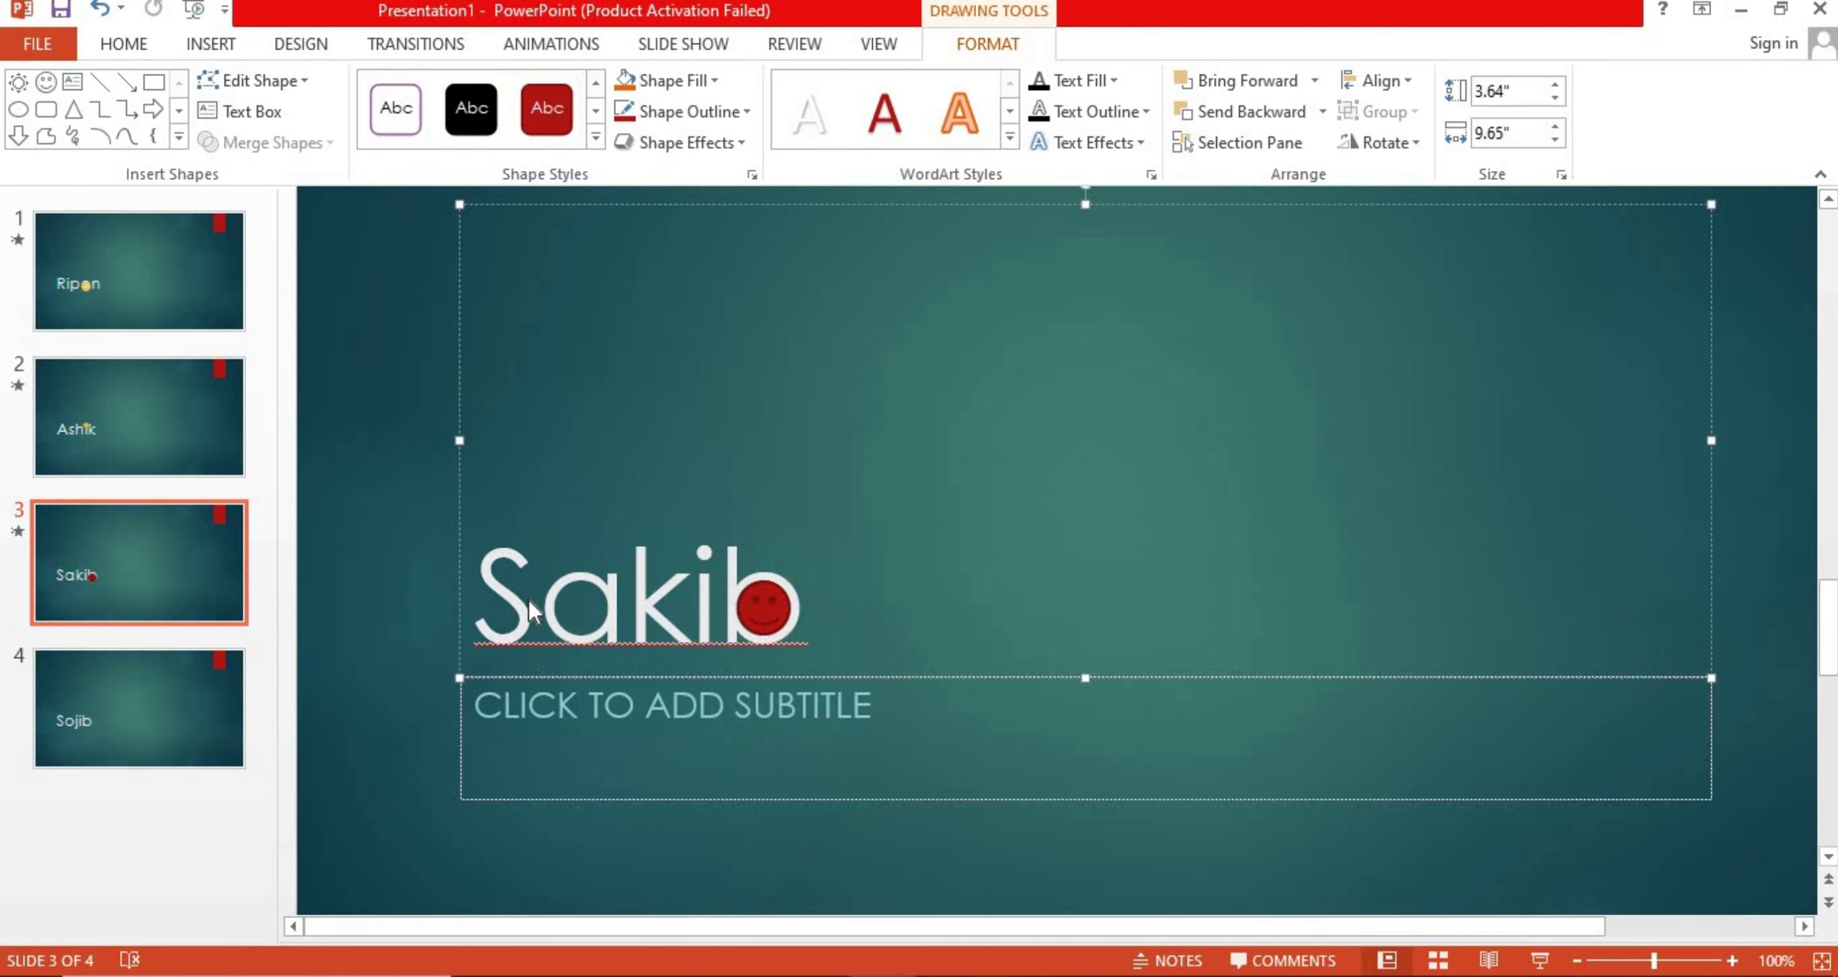
pyautogui.write('h')
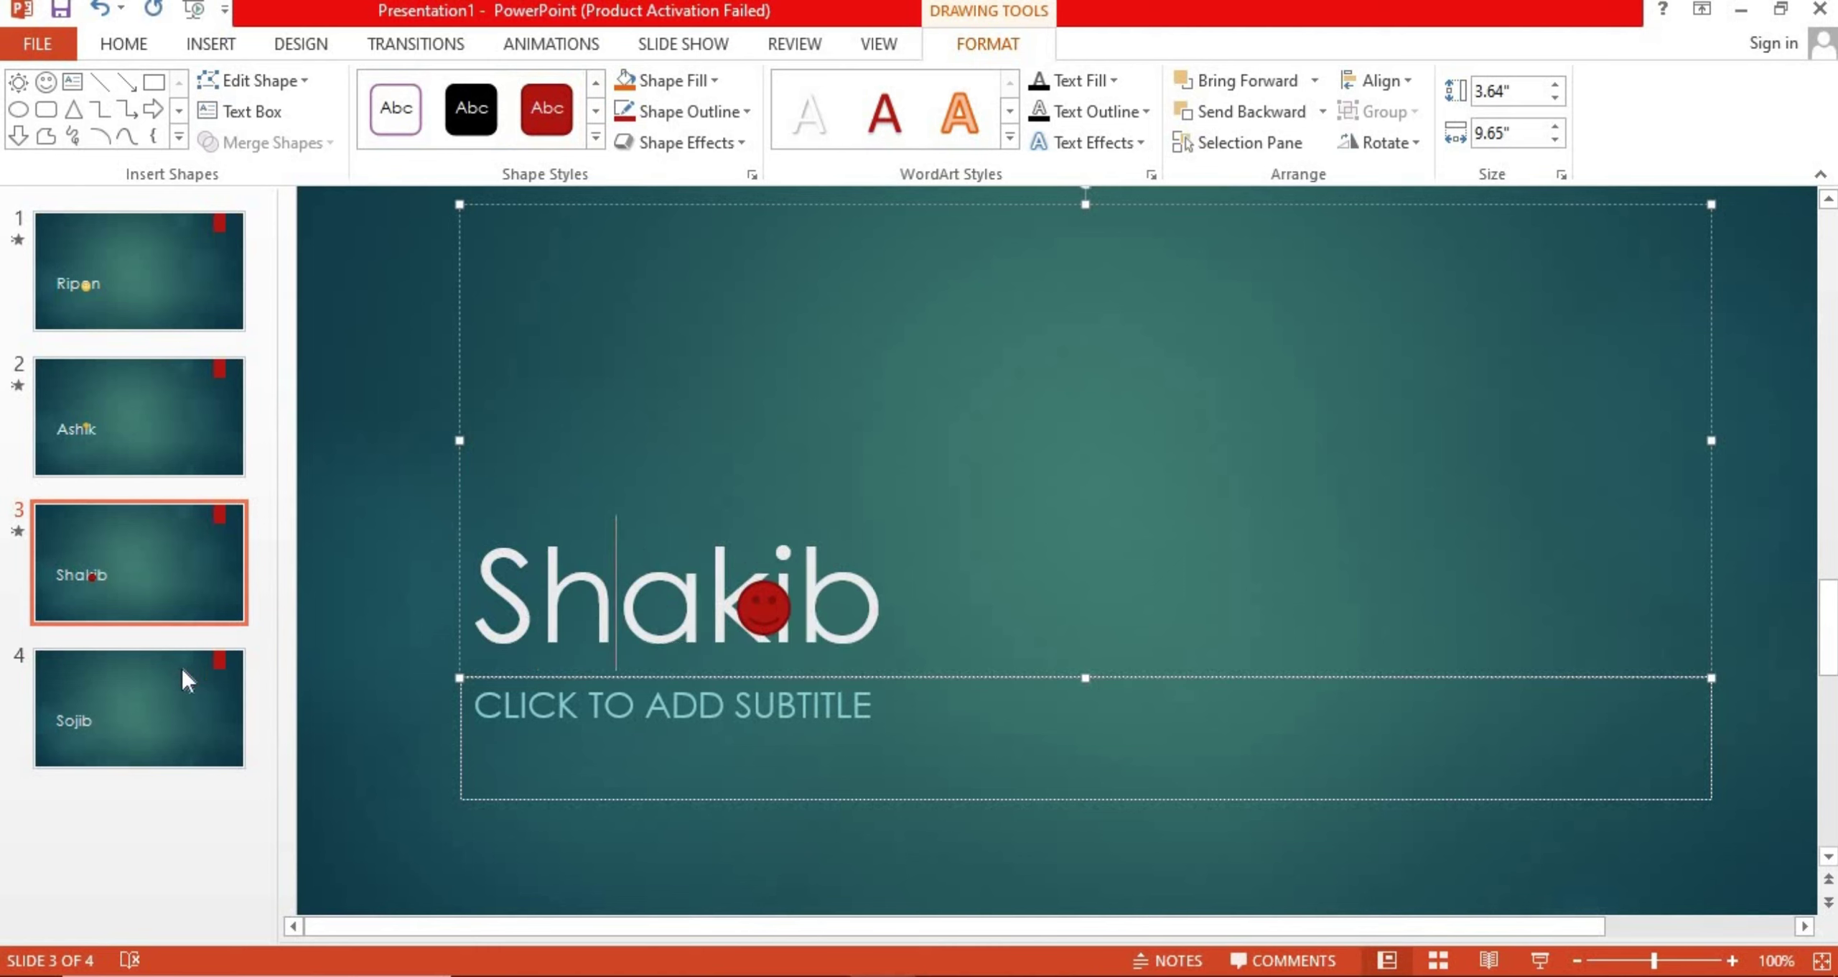
pyautogui.click(182, 668)
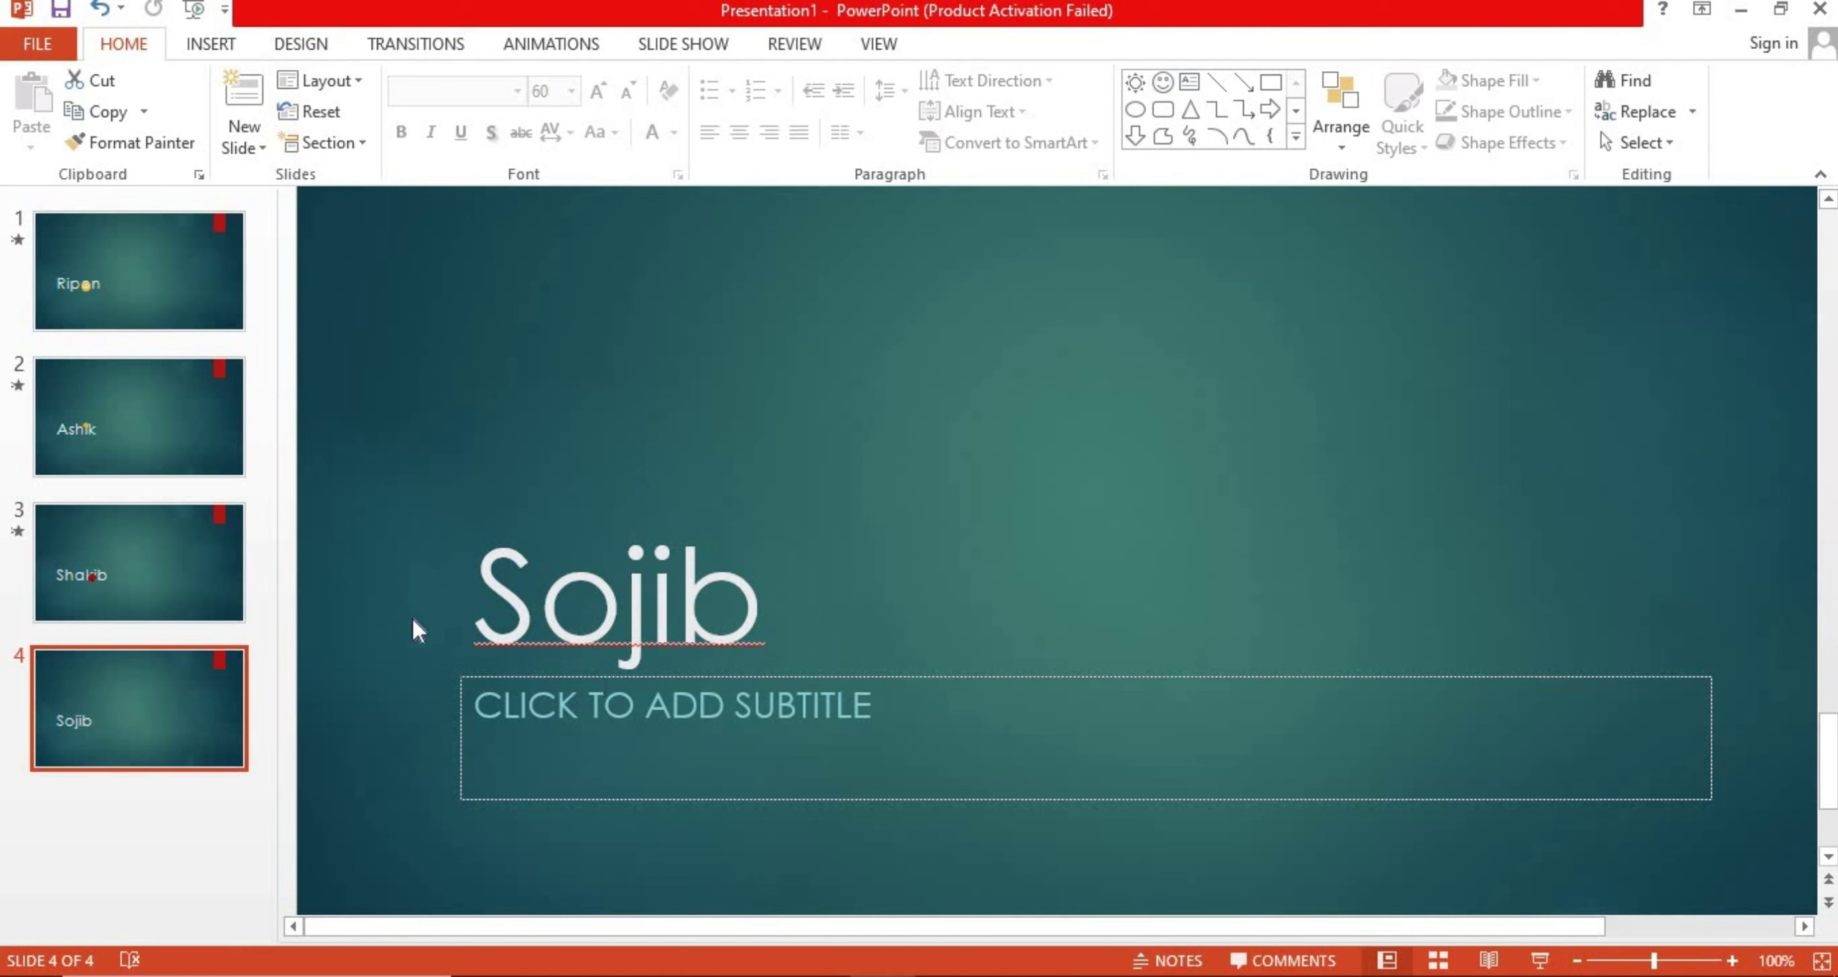
pyautogui.click(185, 567)
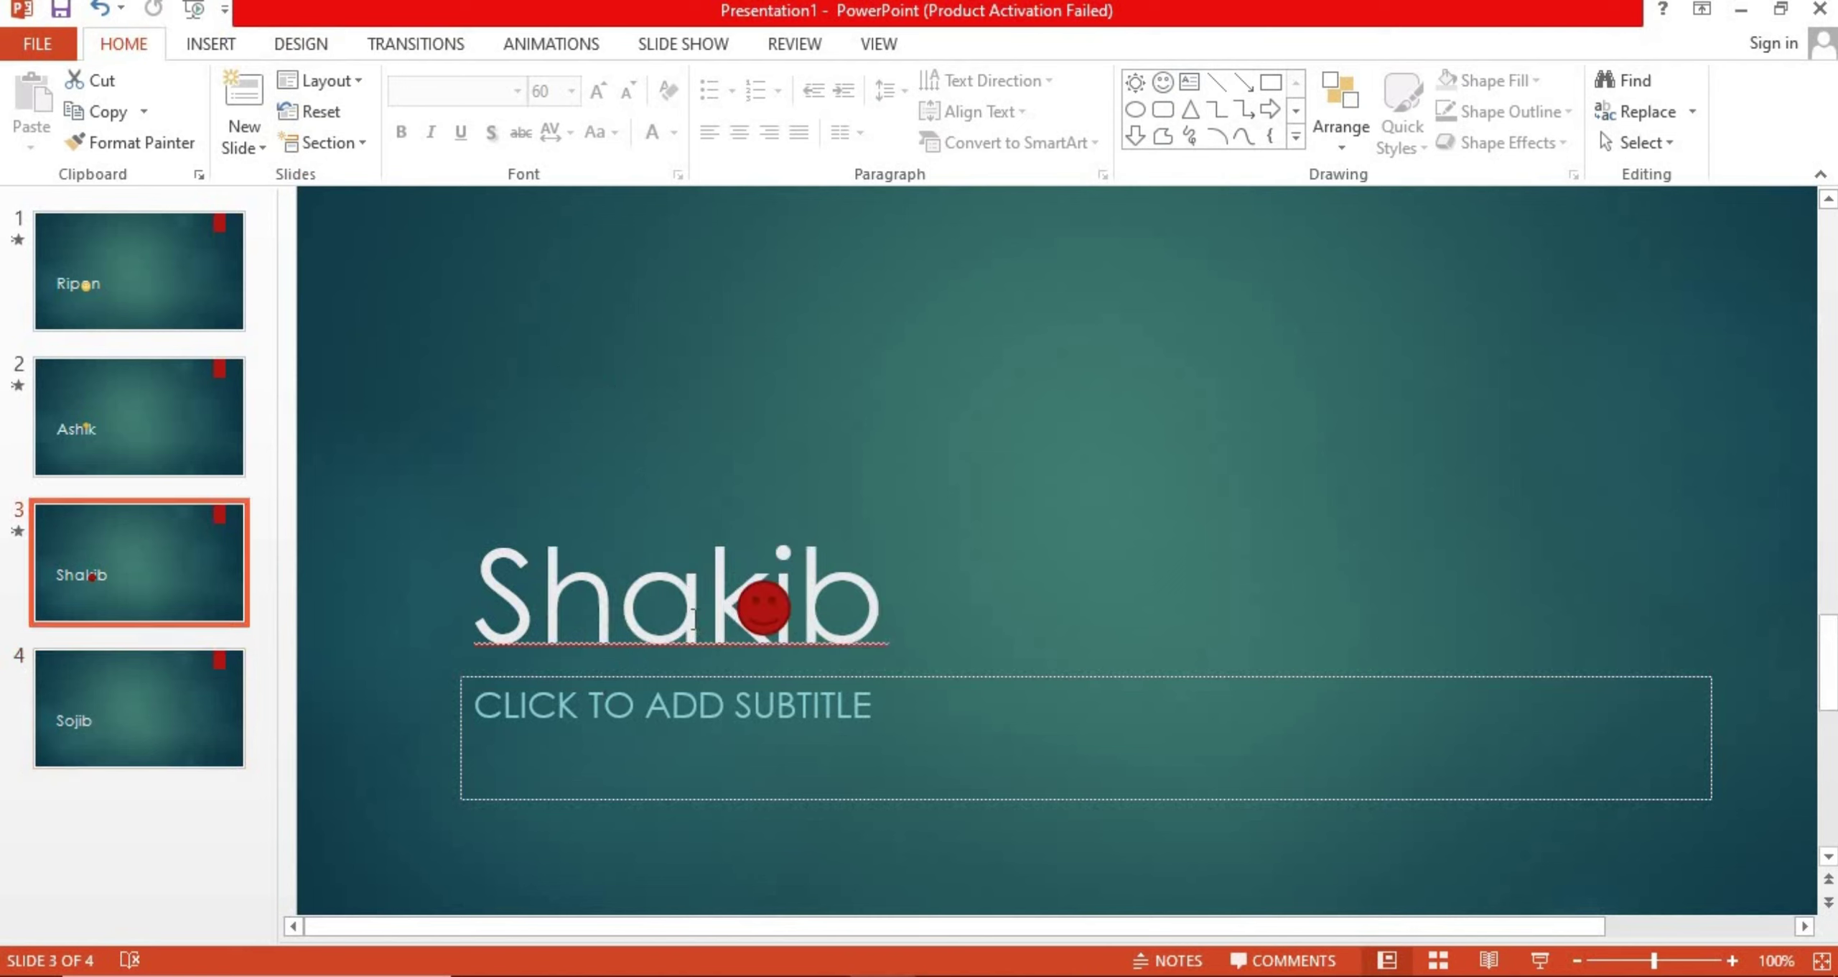
pyautogui.click(764, 611)
pyautogui.moveTo(765, 614); pyautogui.dragTo(845, 610)
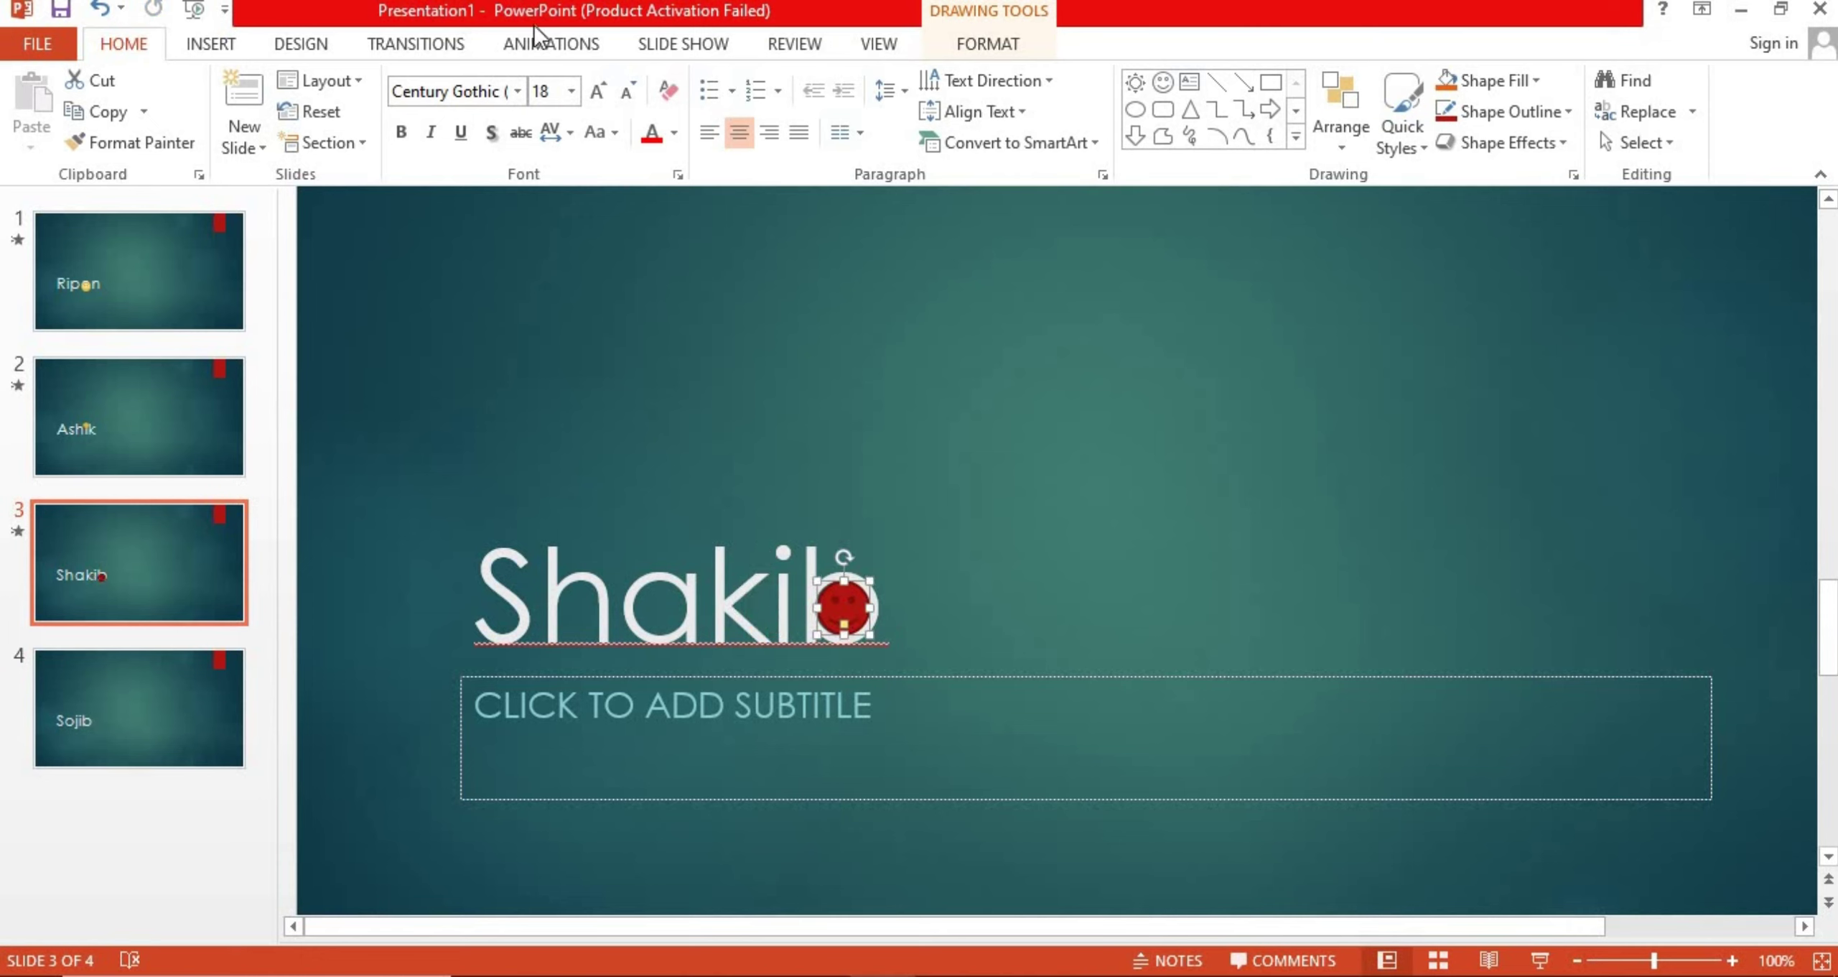
# Apply Fly In to slide 3's smiley and to slide 4's Sojib title
pyautogui.click(575, 43)
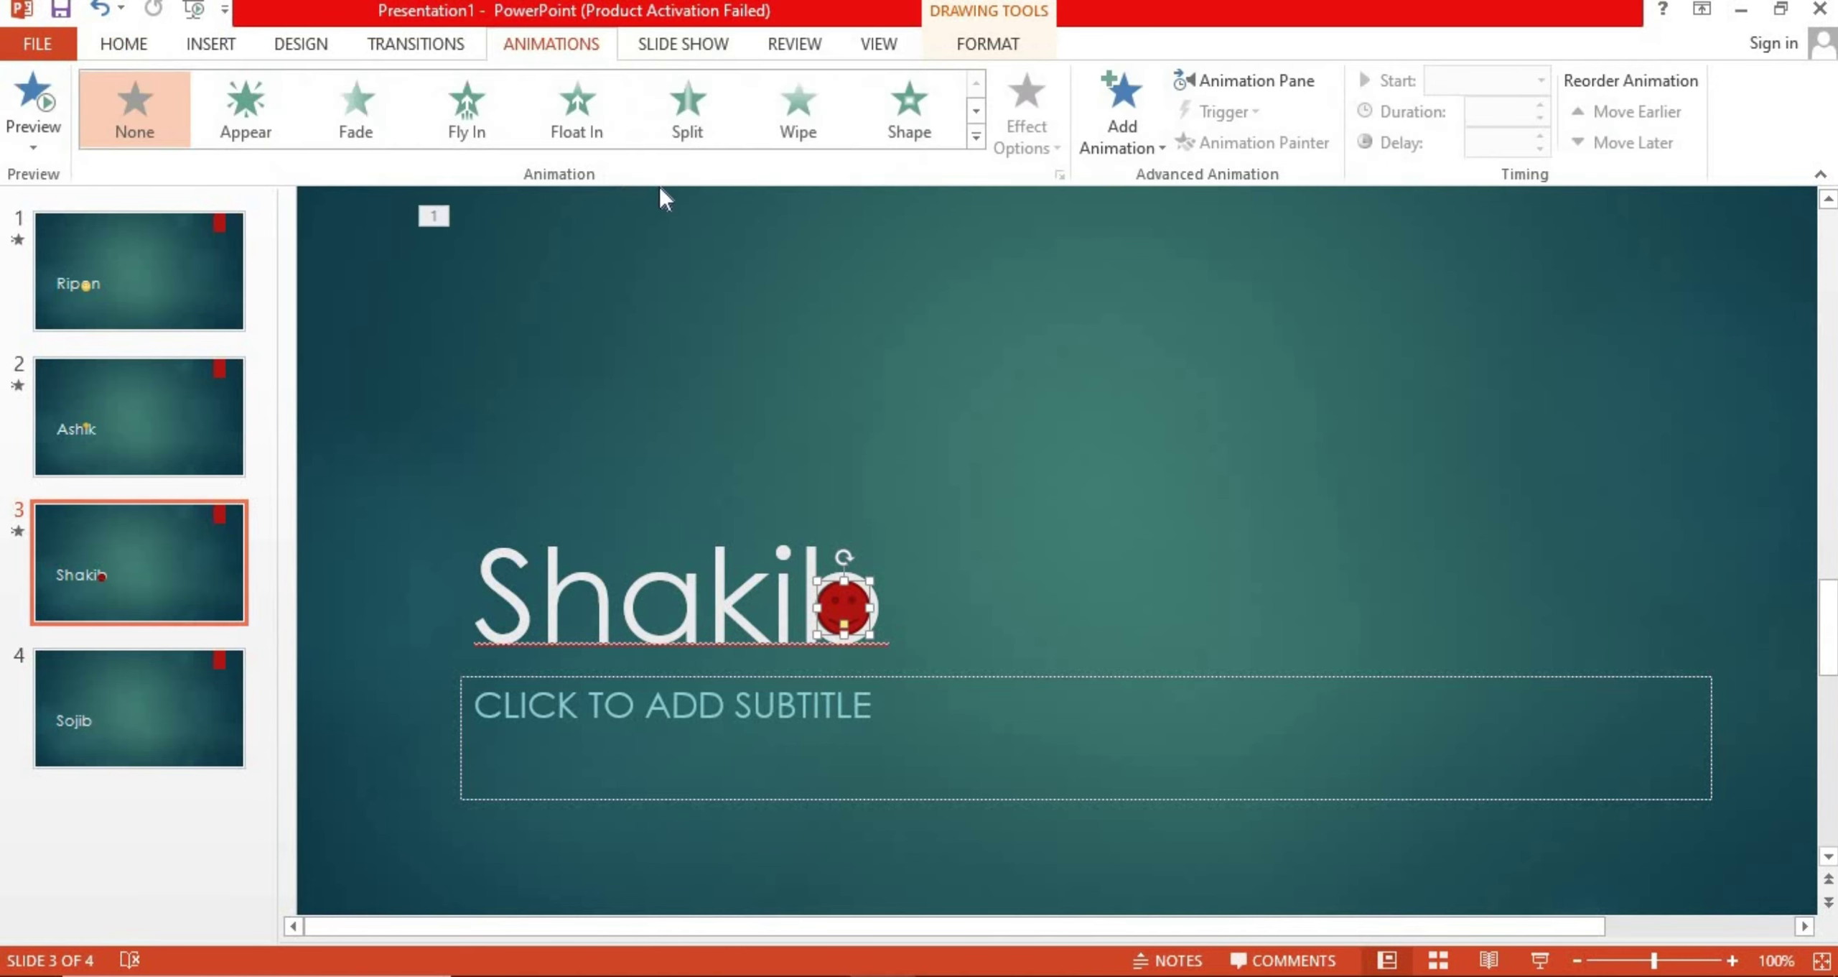
pyautogui.click(477, 115)
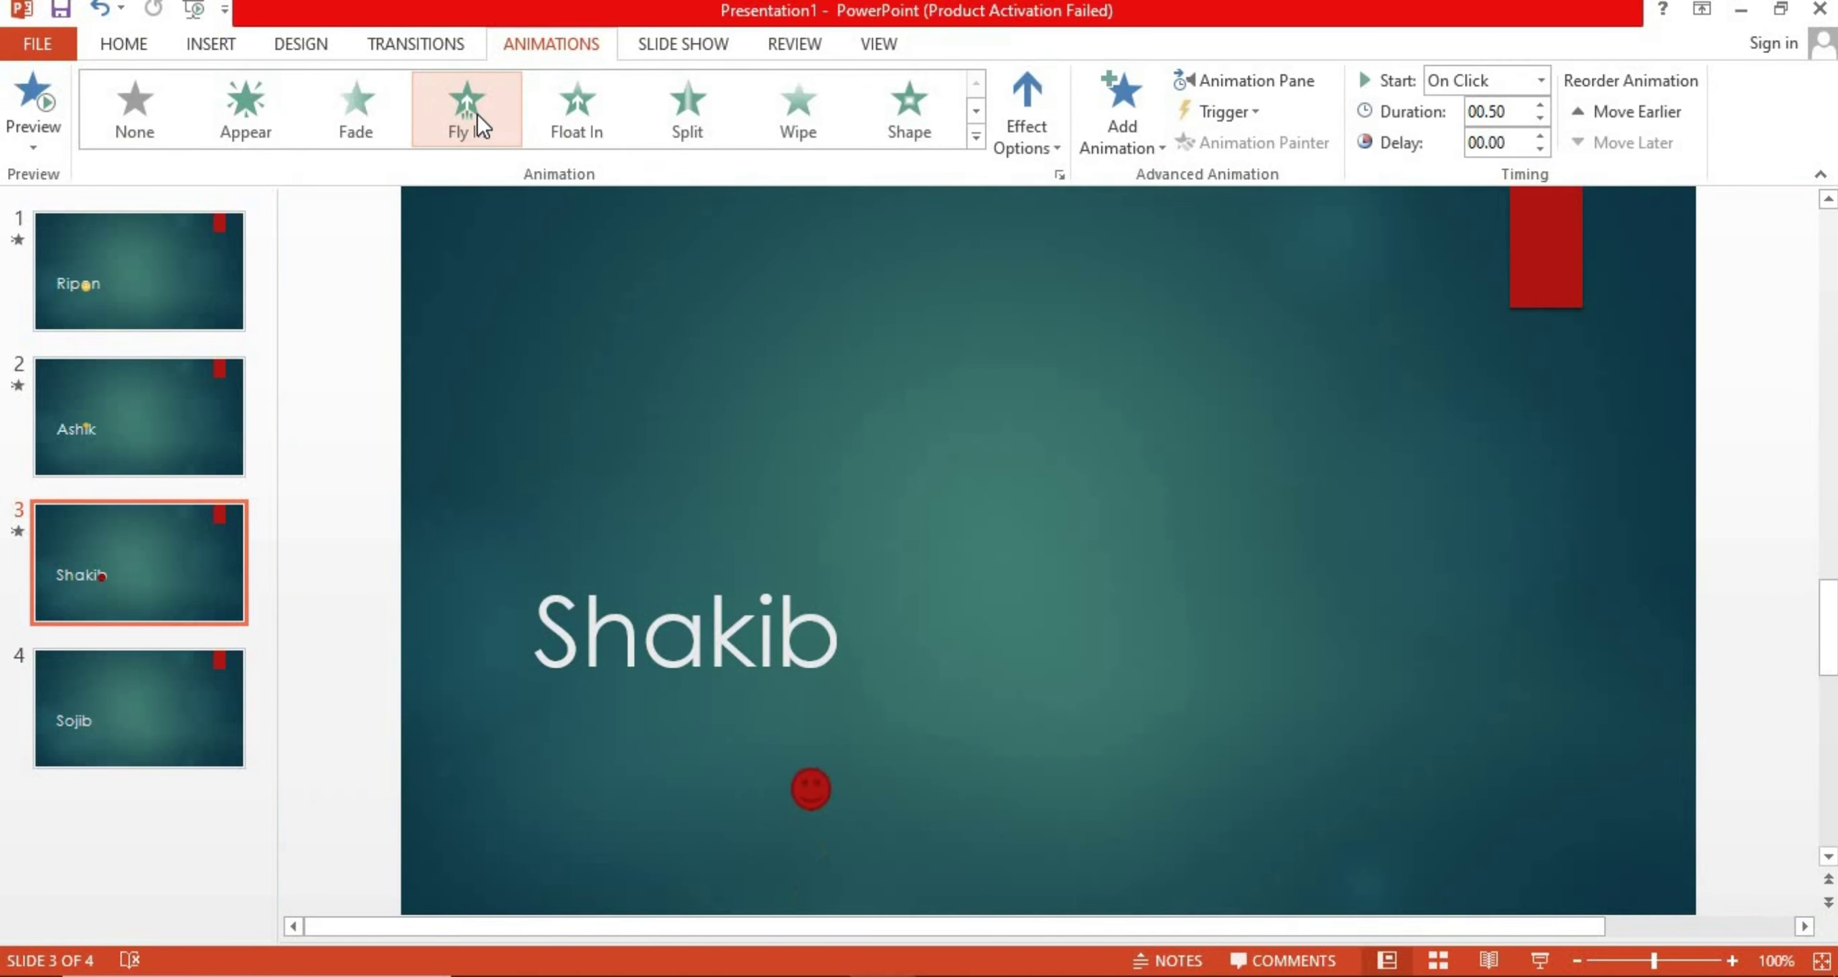
pyautogui.click(113, 708)
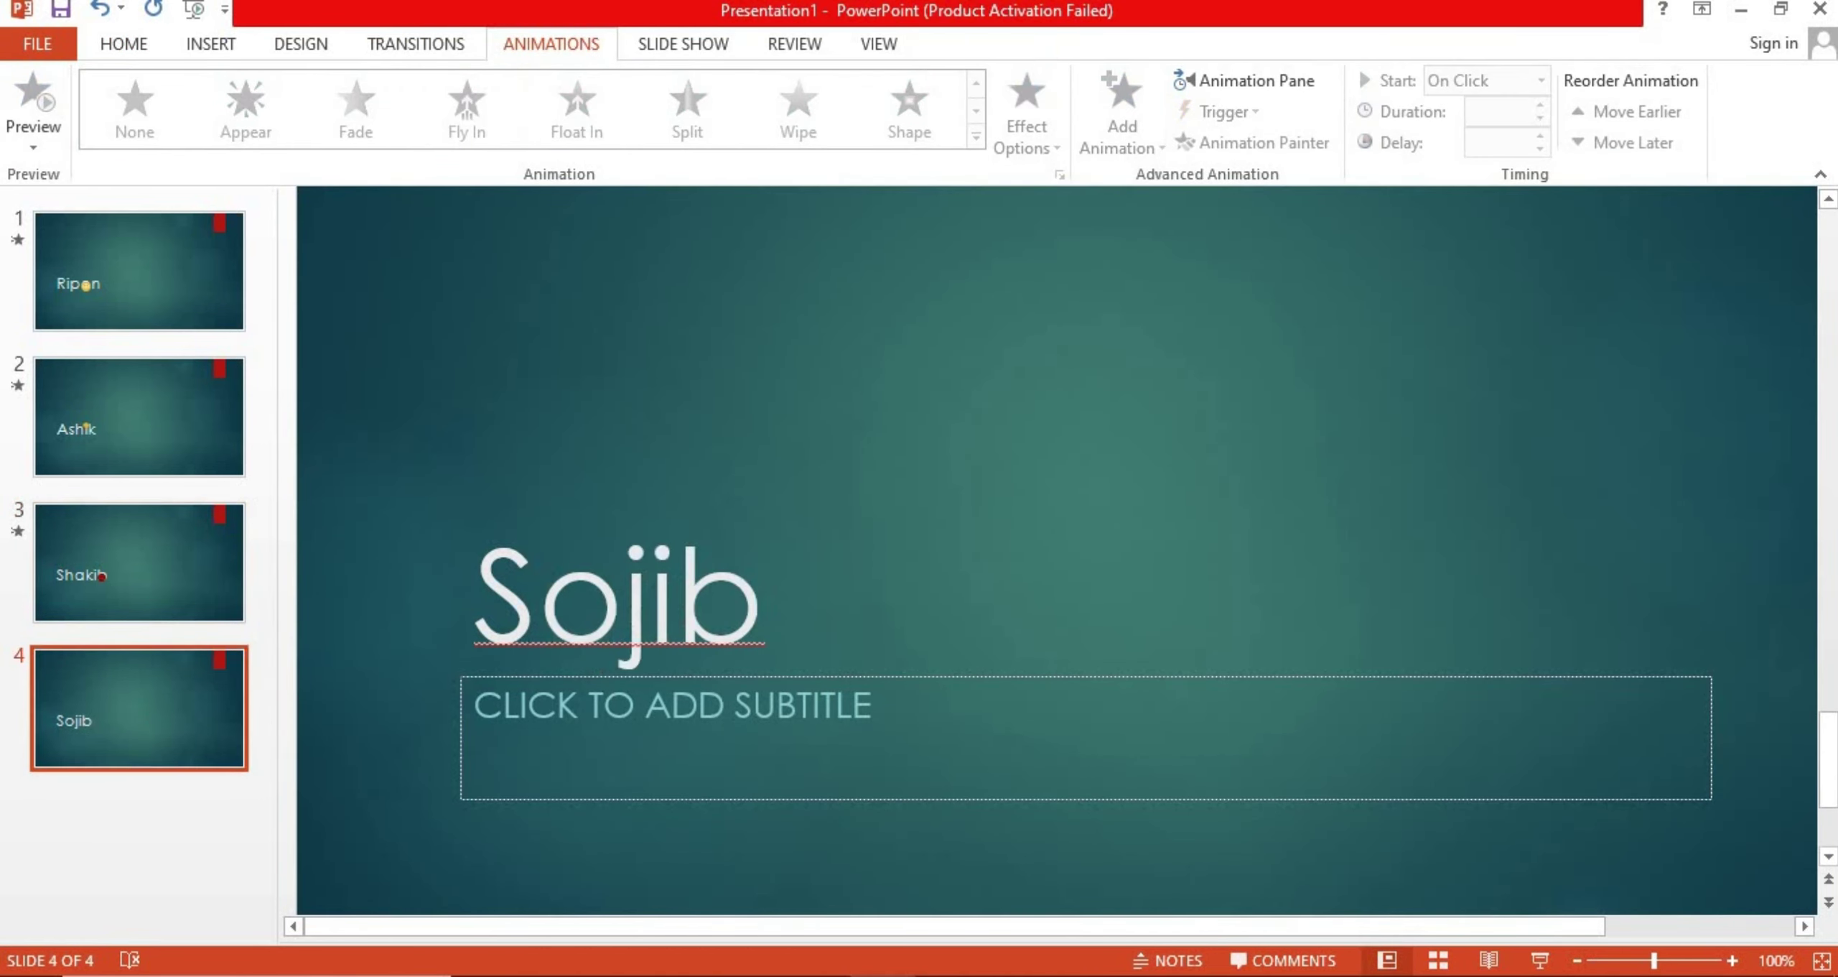
pyautogui.click(474, 596)
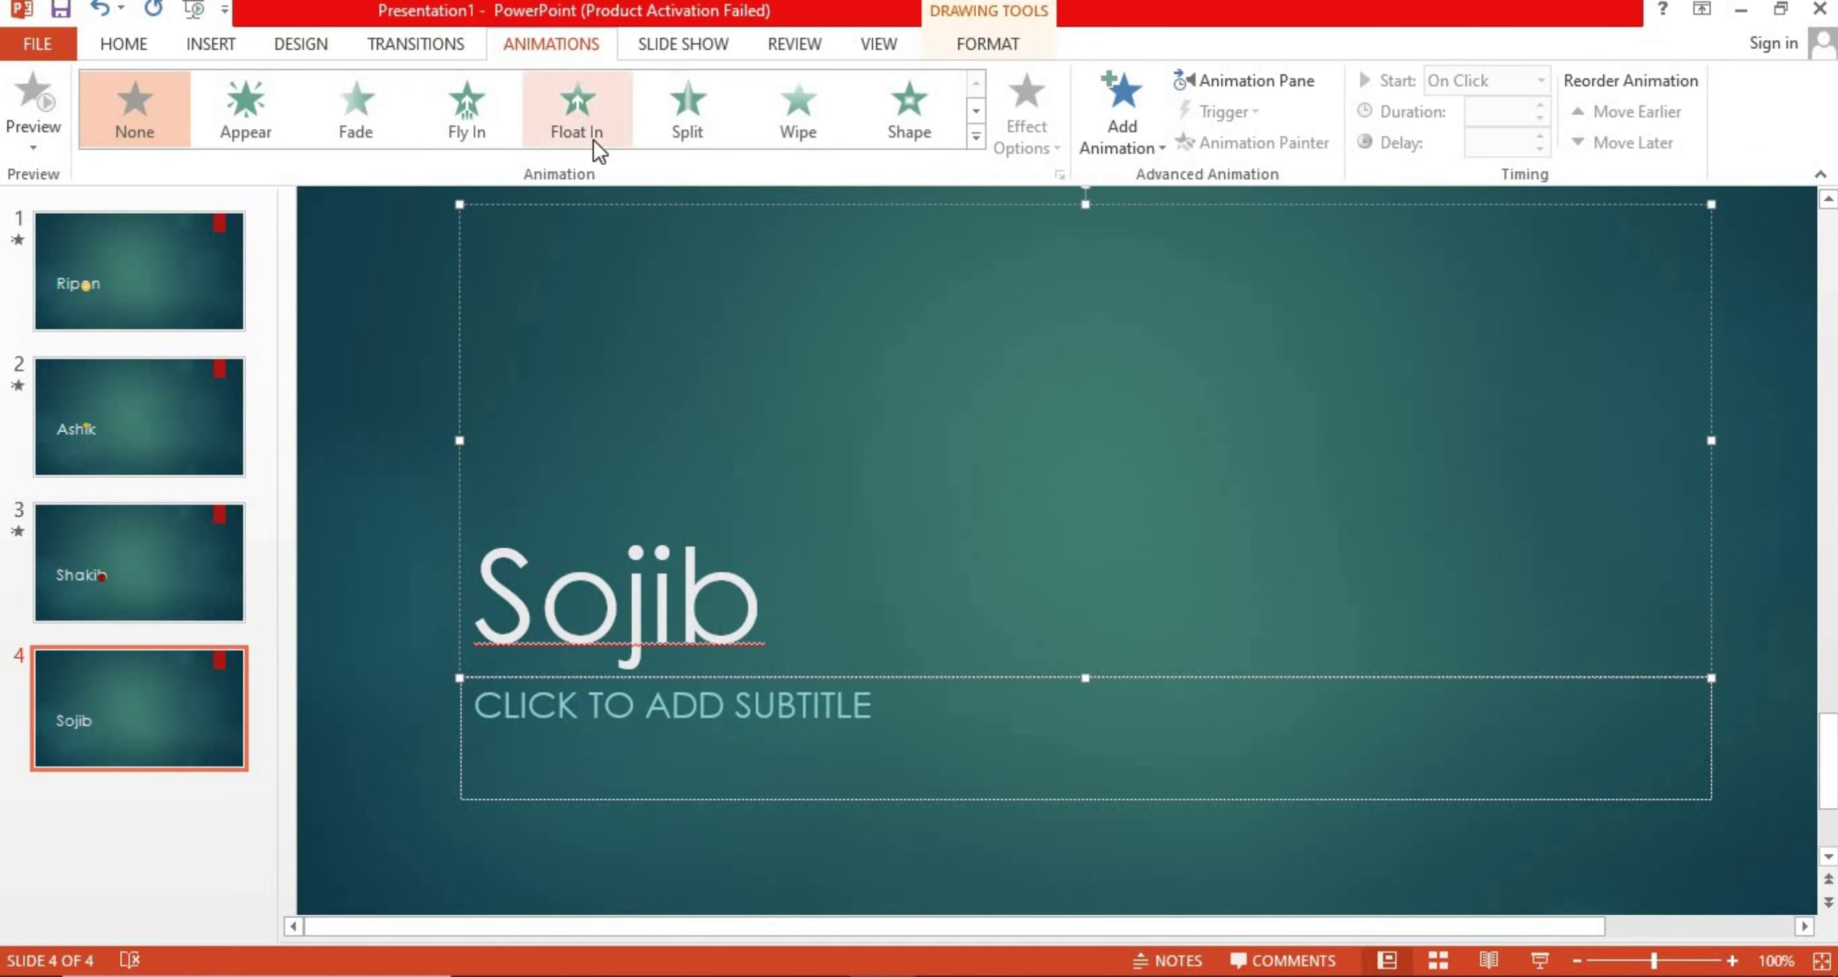
pyautogui.click(487, 107)
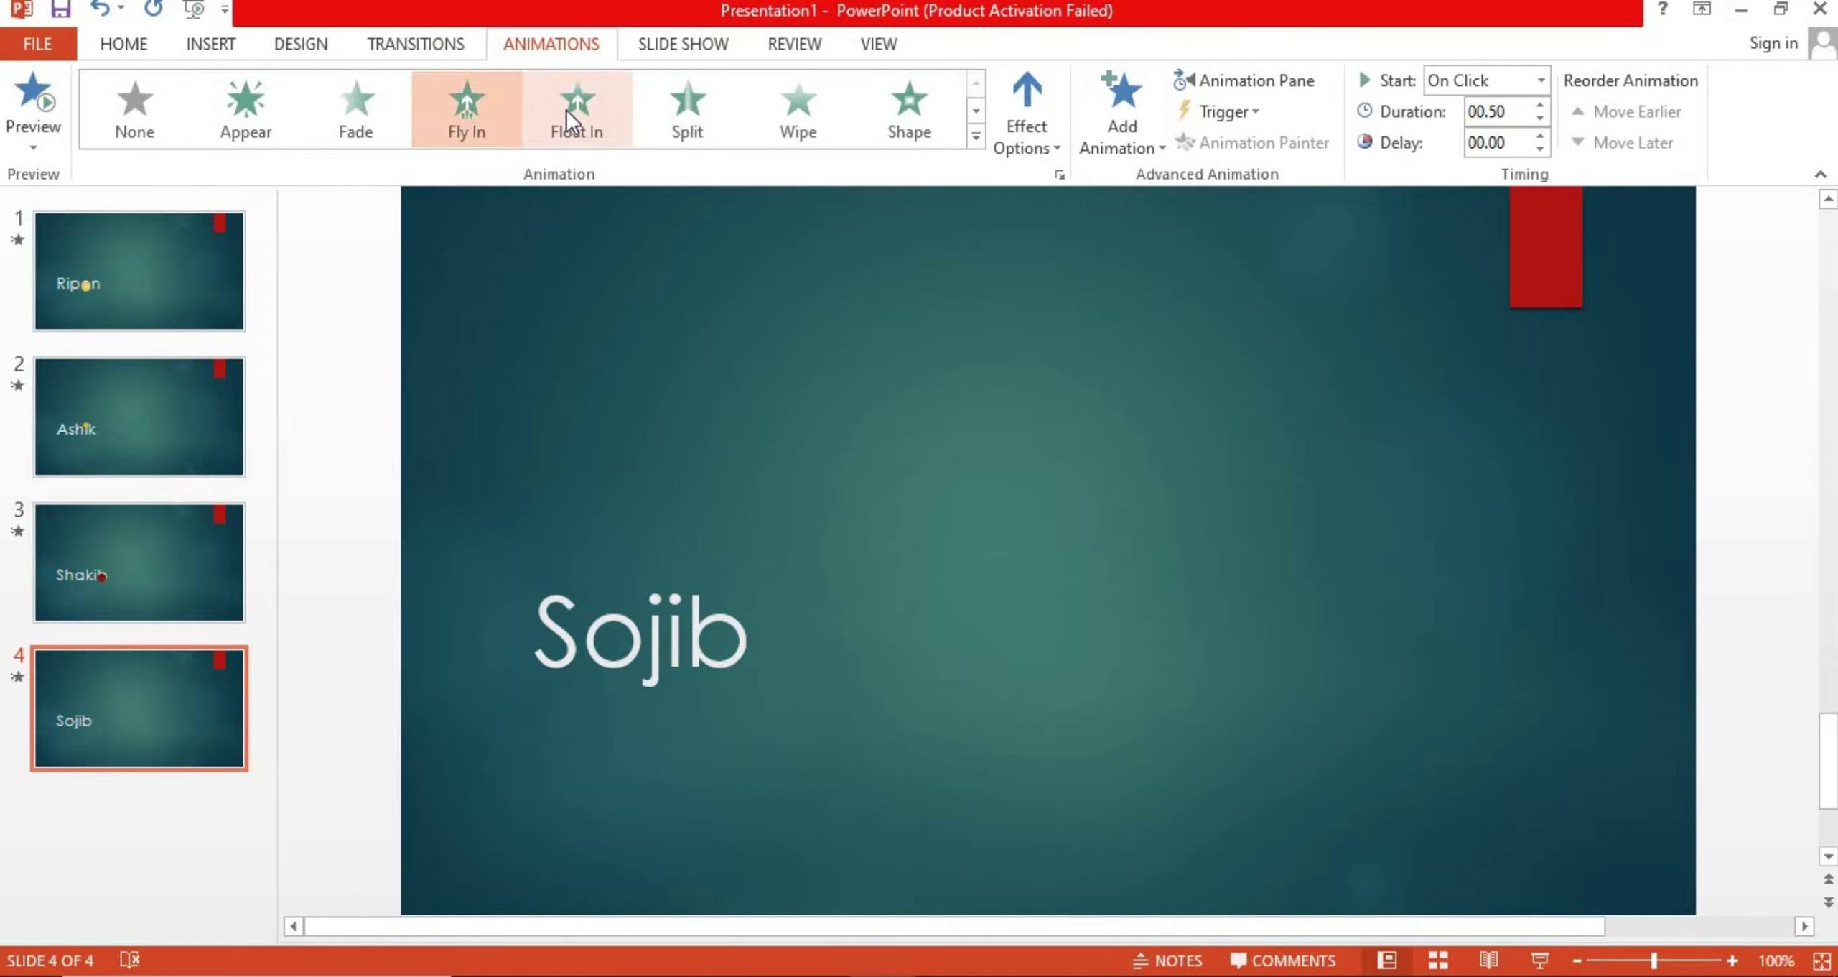
pyautogui.click(566, 109)
pyautogui.click(464, 104)
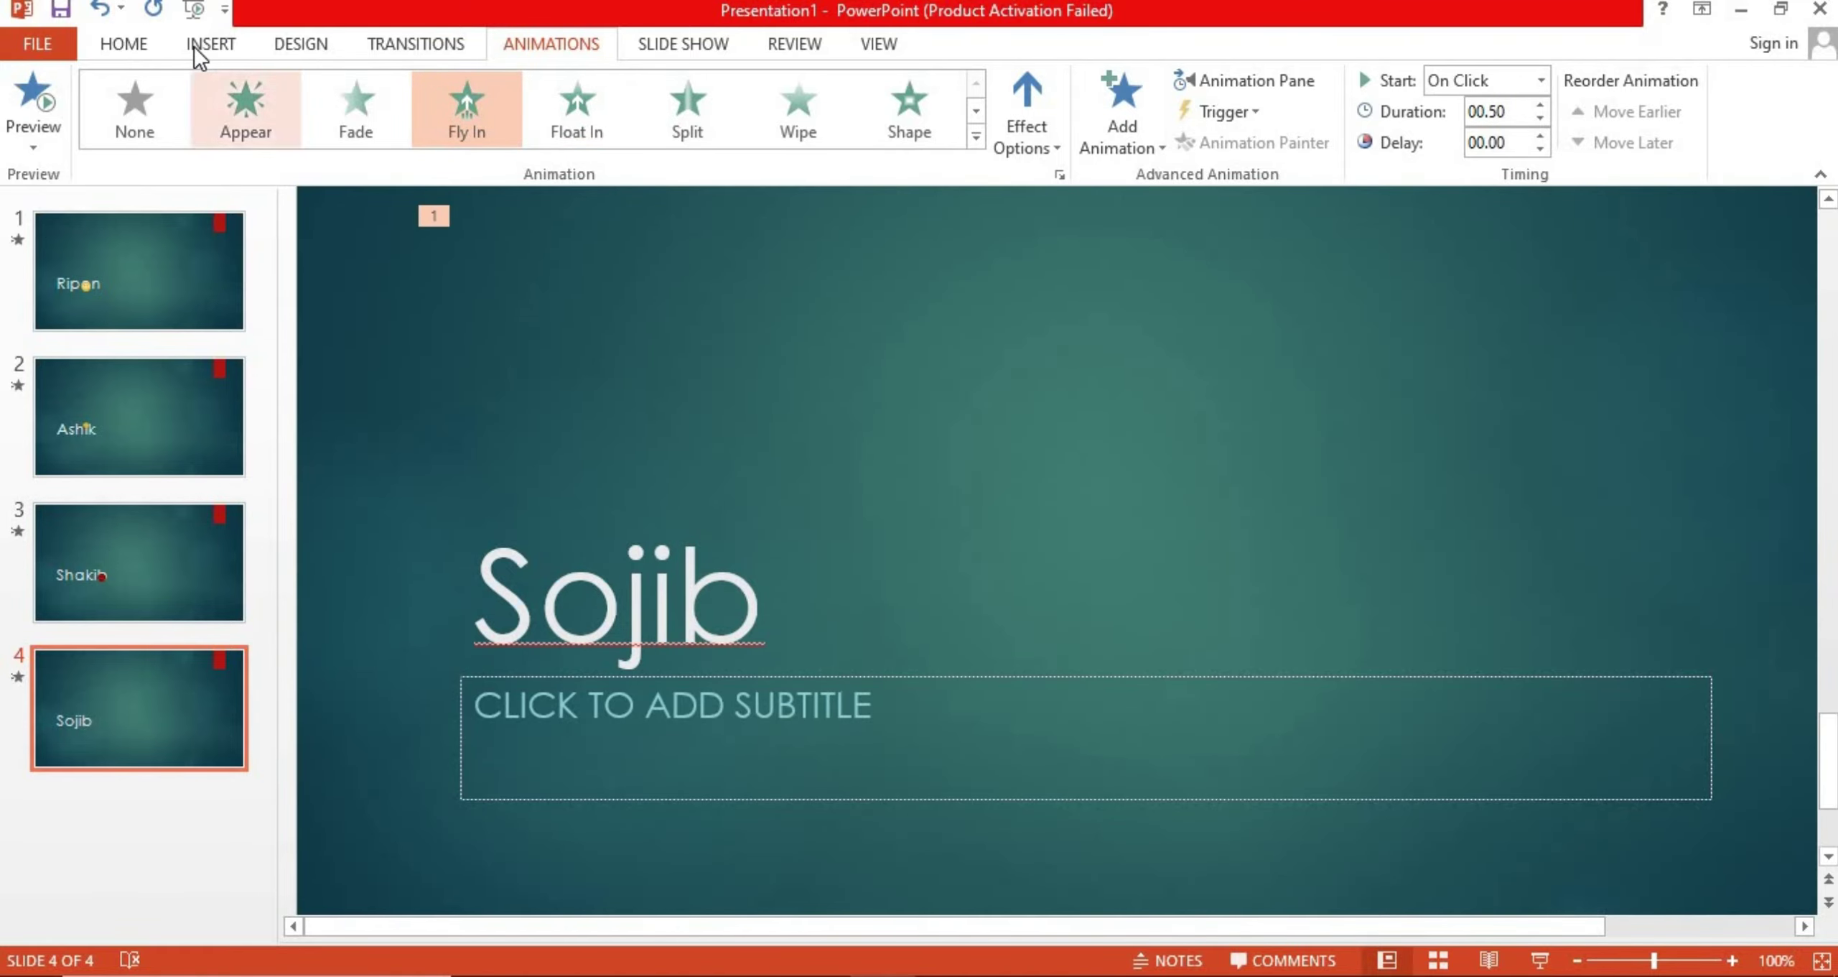
pyautogui.click(195, 45)
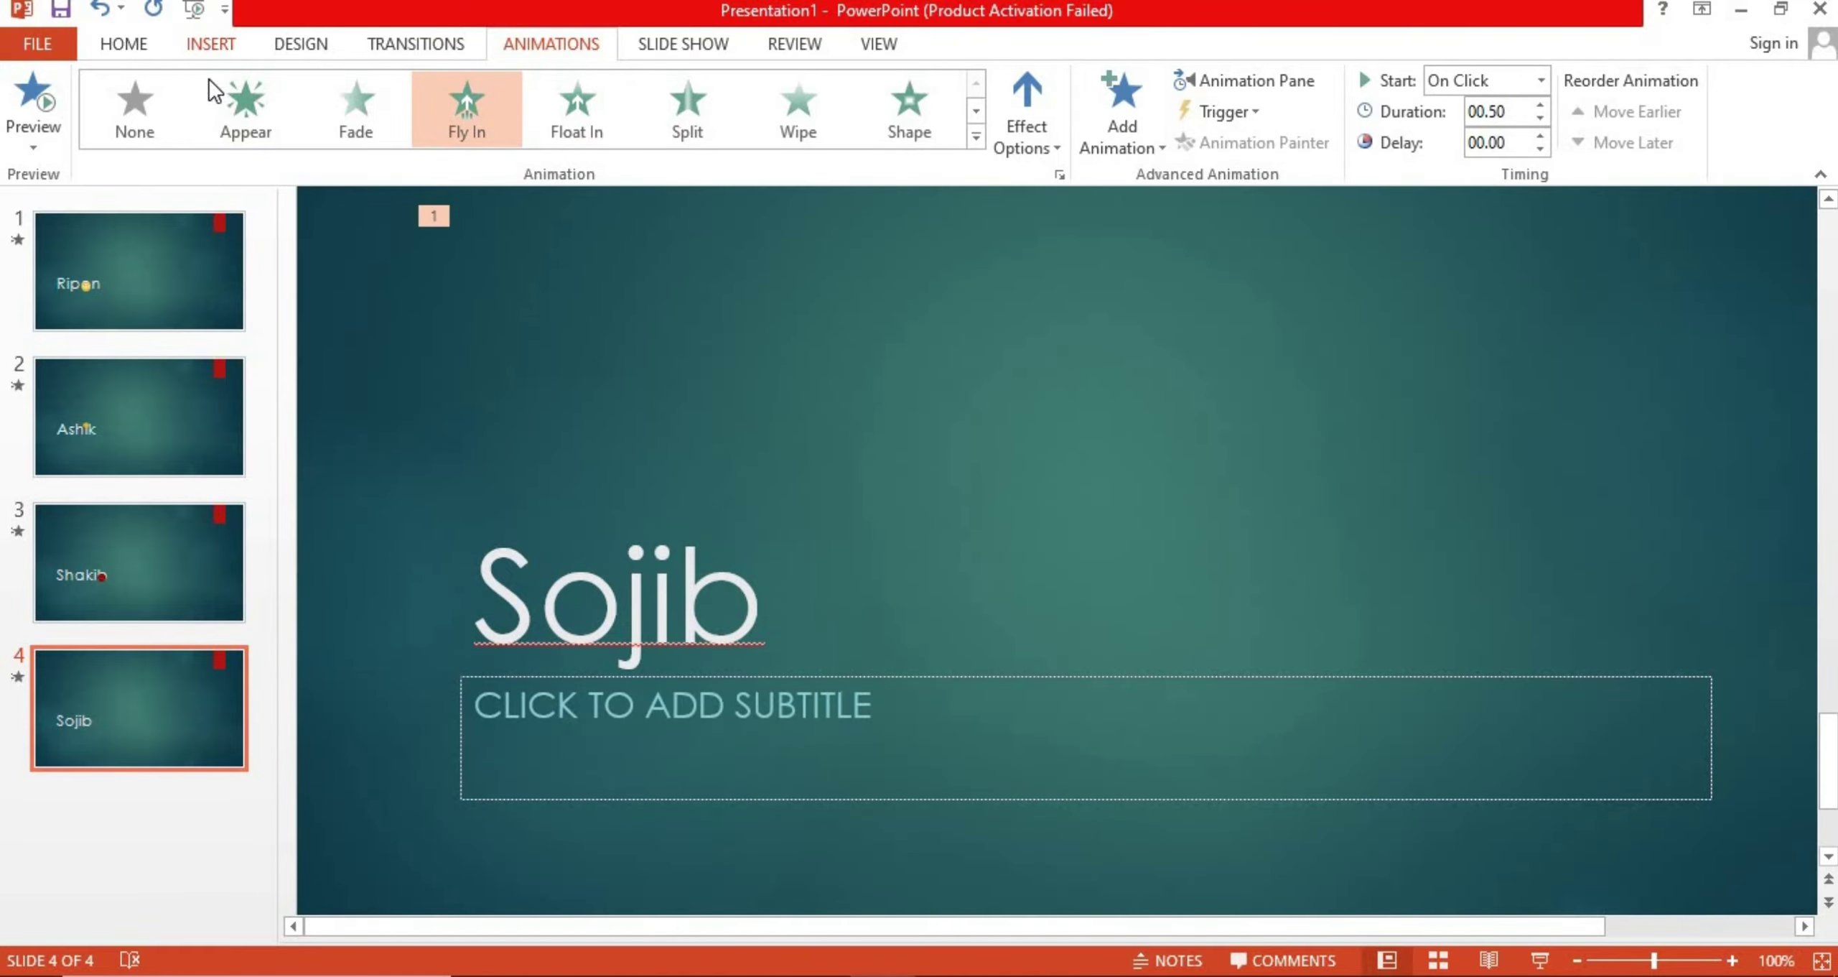
# Draw a red Smiley Face over the 'o' of Sojib on slide 4, about 0.47" x 0.44"
pyautogui.click(464, 123)
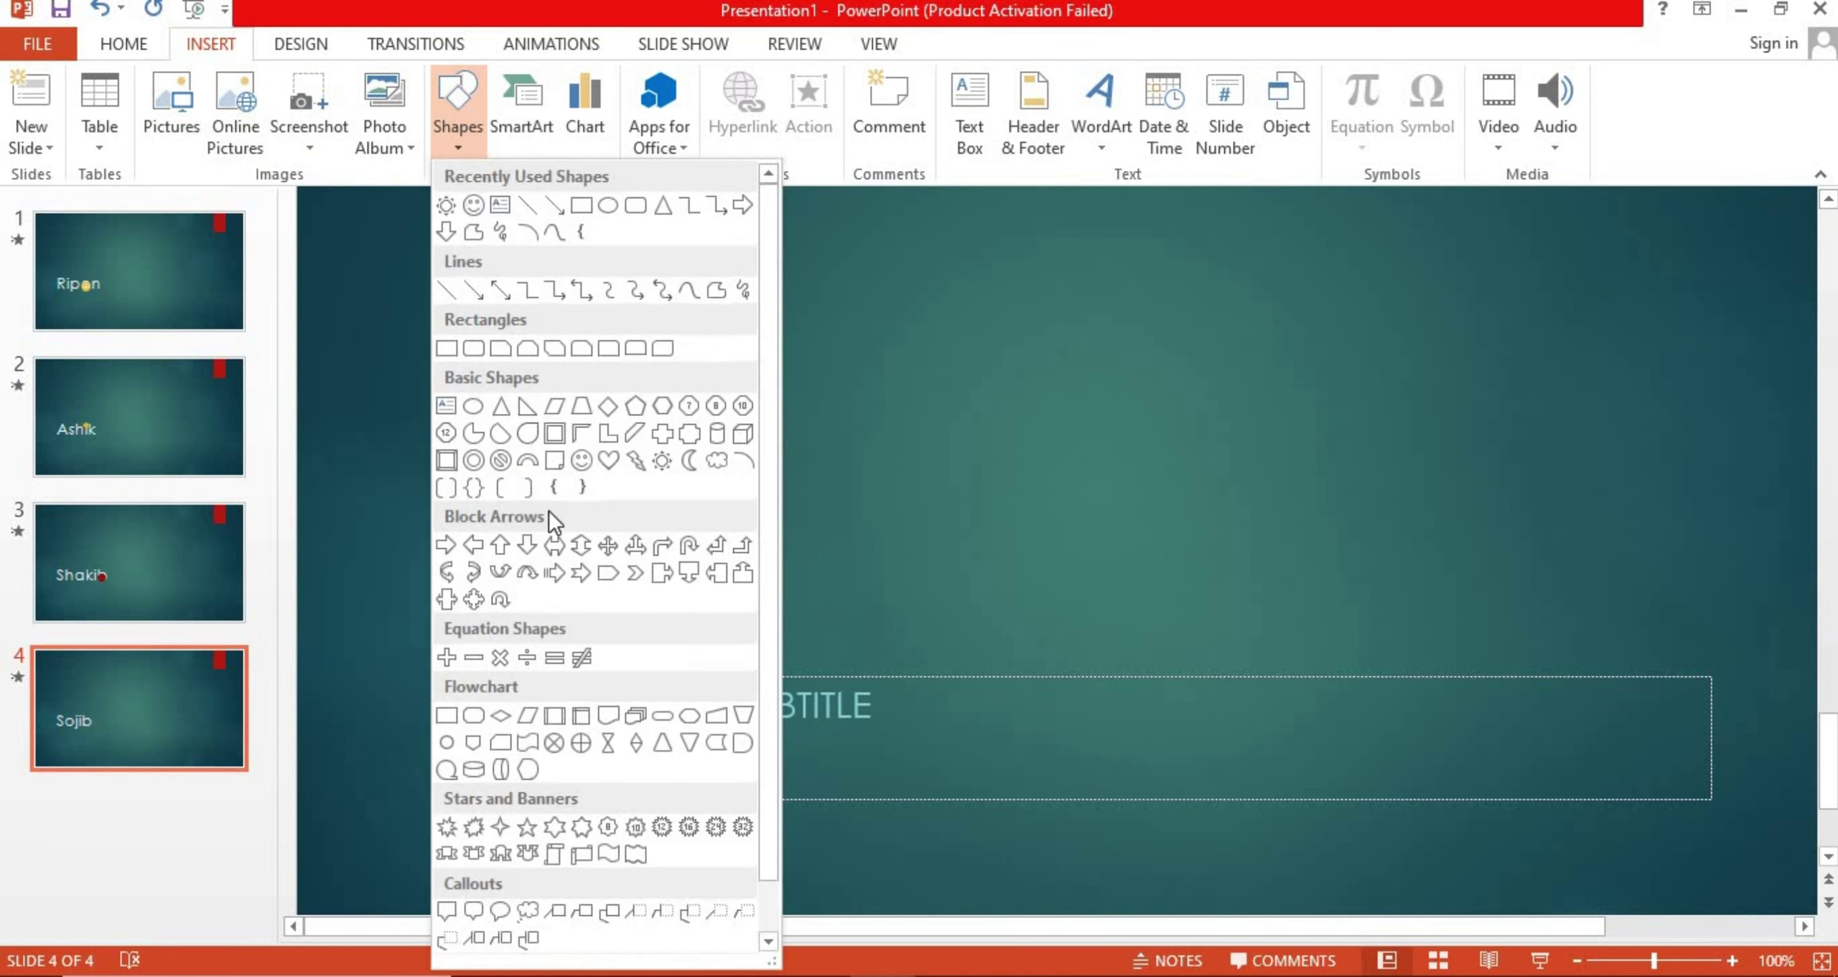
pyautogui.click(473, 207)
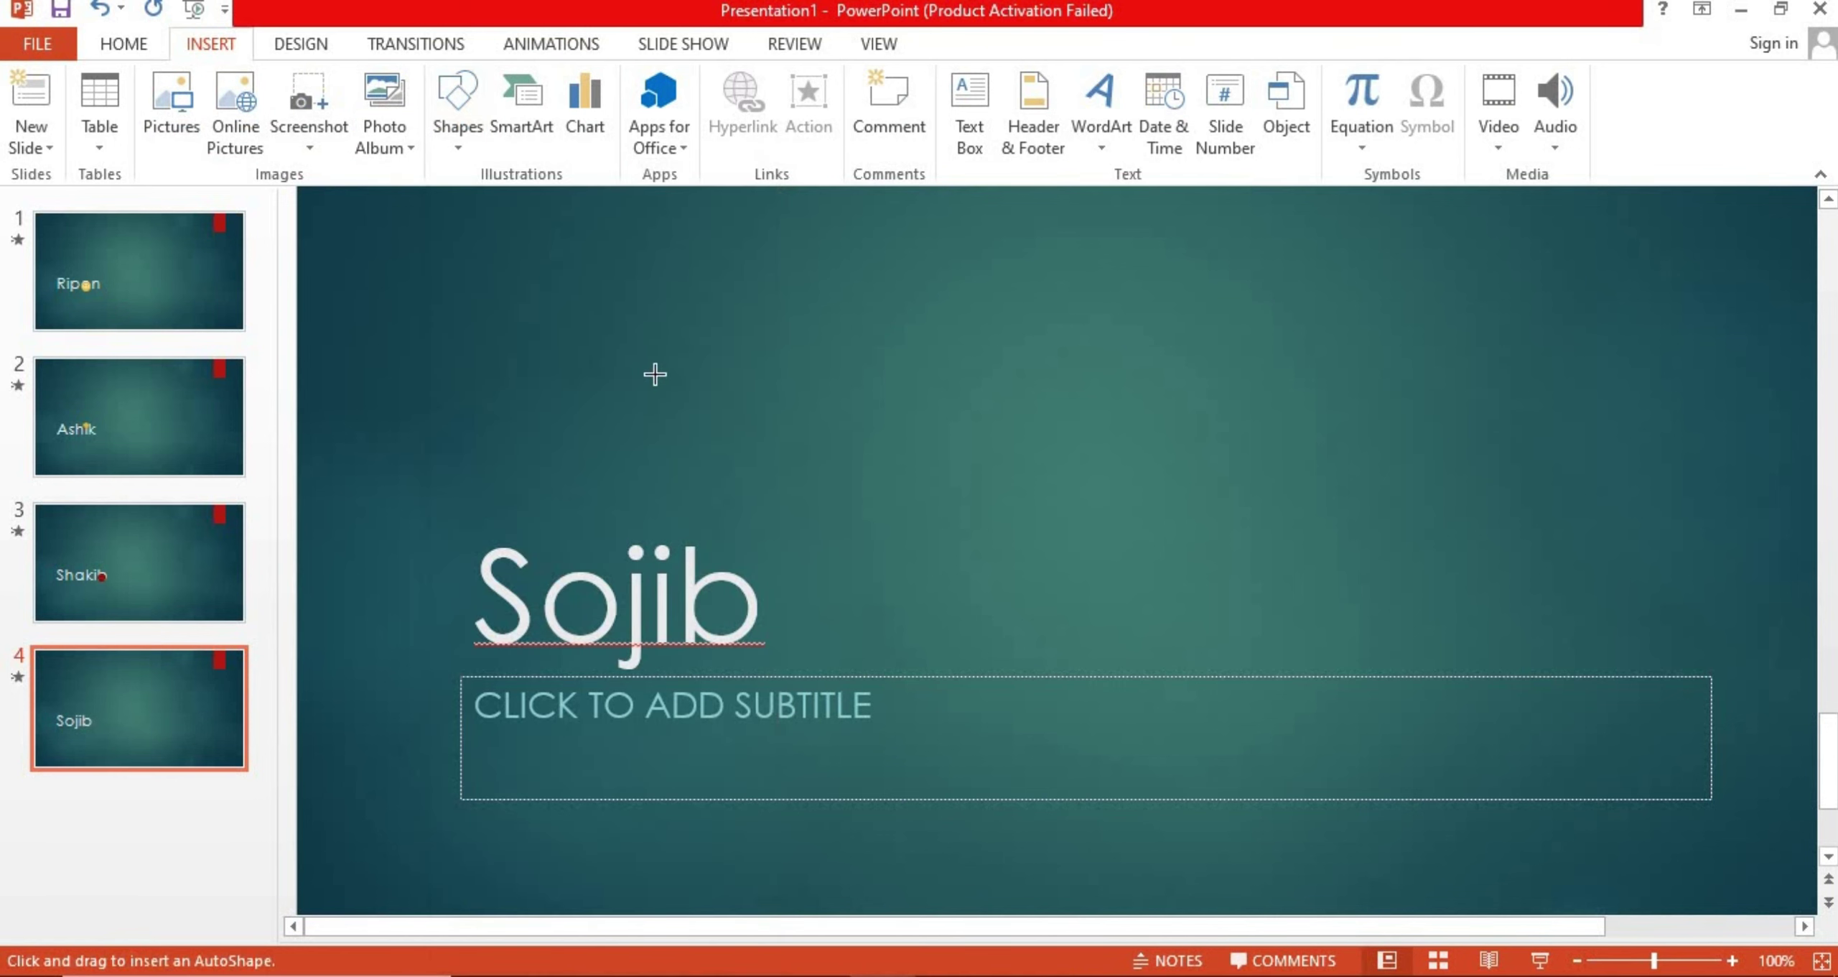
pyautogui.moveTo(689, 395); pyautogui.dragTo(705, 385)
pyautogui.moveTo(688, 368)
pyautogui.mouseDown()
pyautogui.moveTo(581, 637)
pyautogui.moveTo(600, 615)
pyautogui.mouseUp()
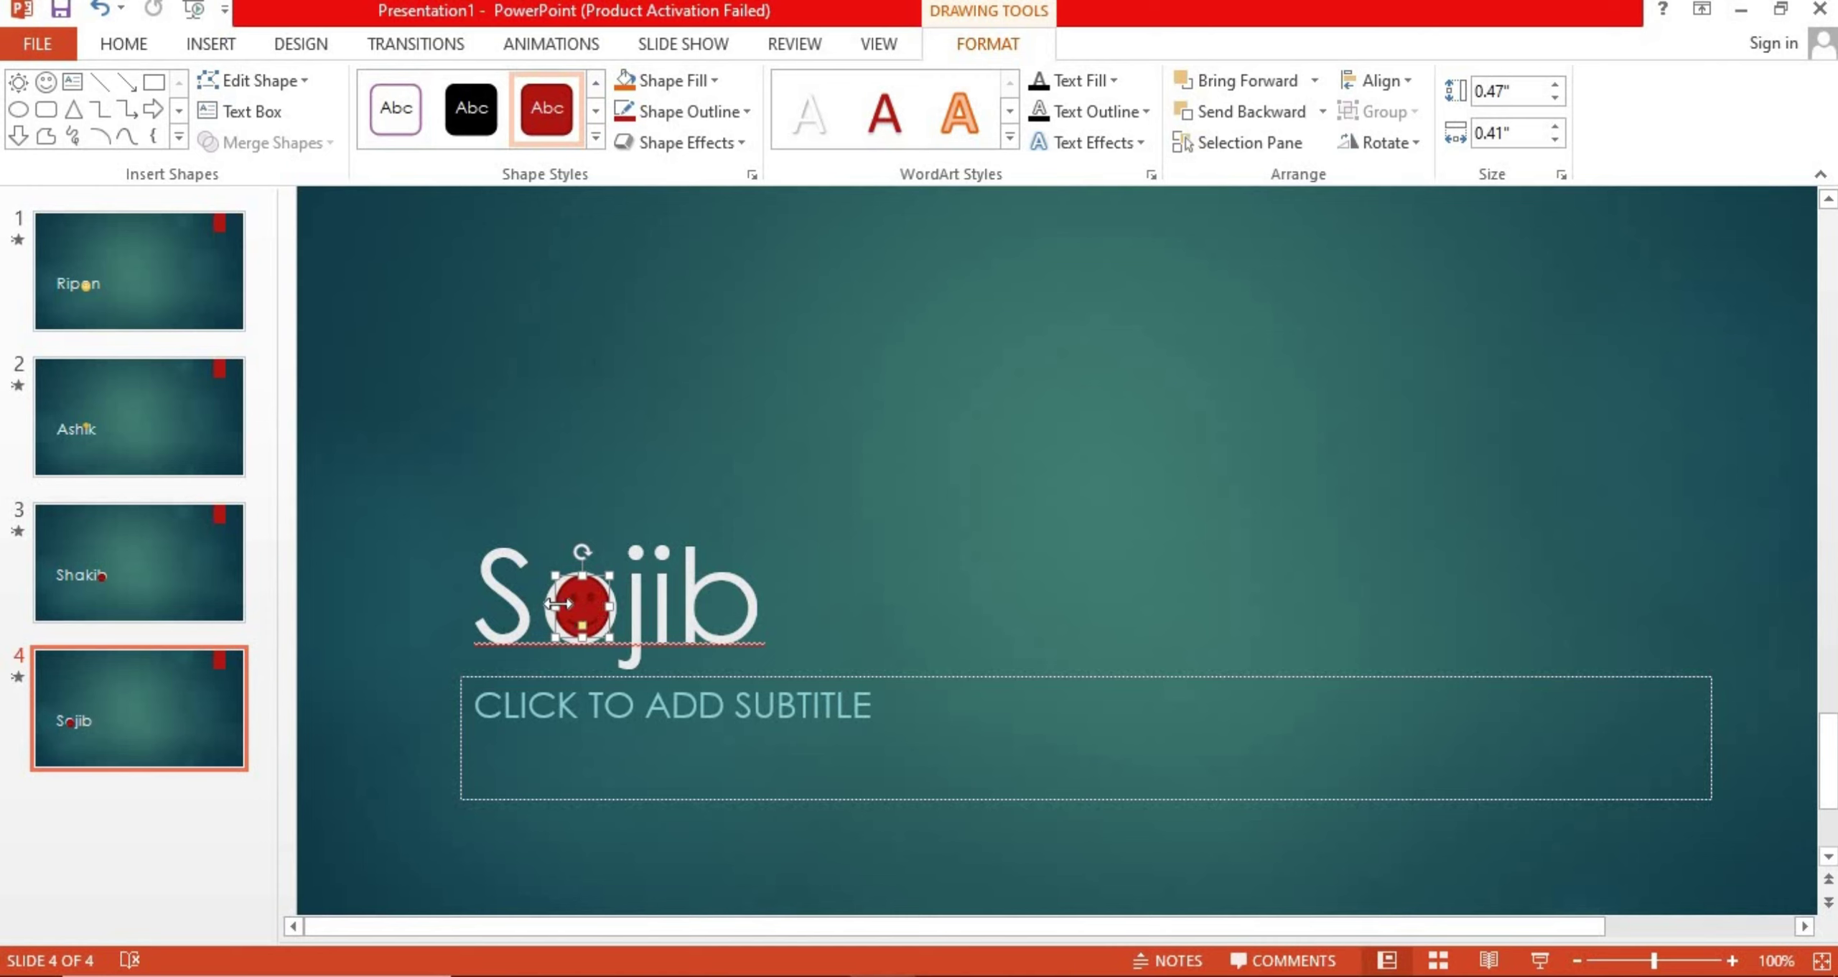
pyautogui.moveTo(555, 605); pyautogui.dragTo(551, 606)
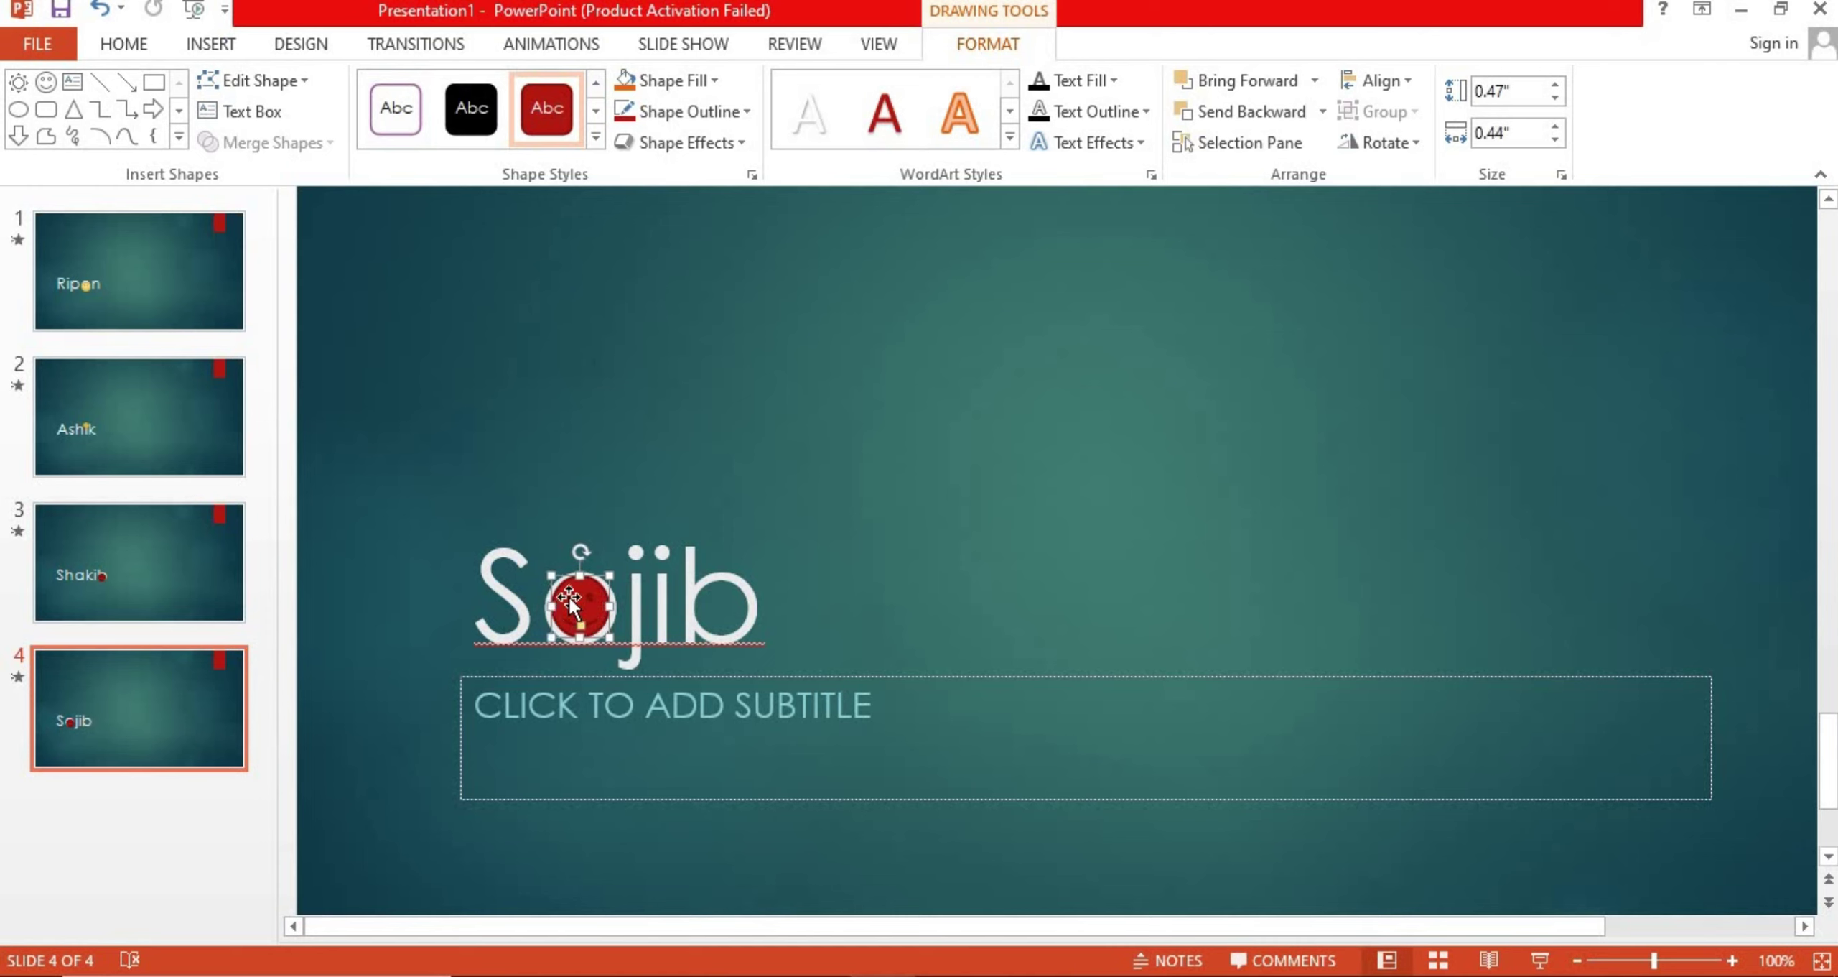
pyautogui.click(515, 409)
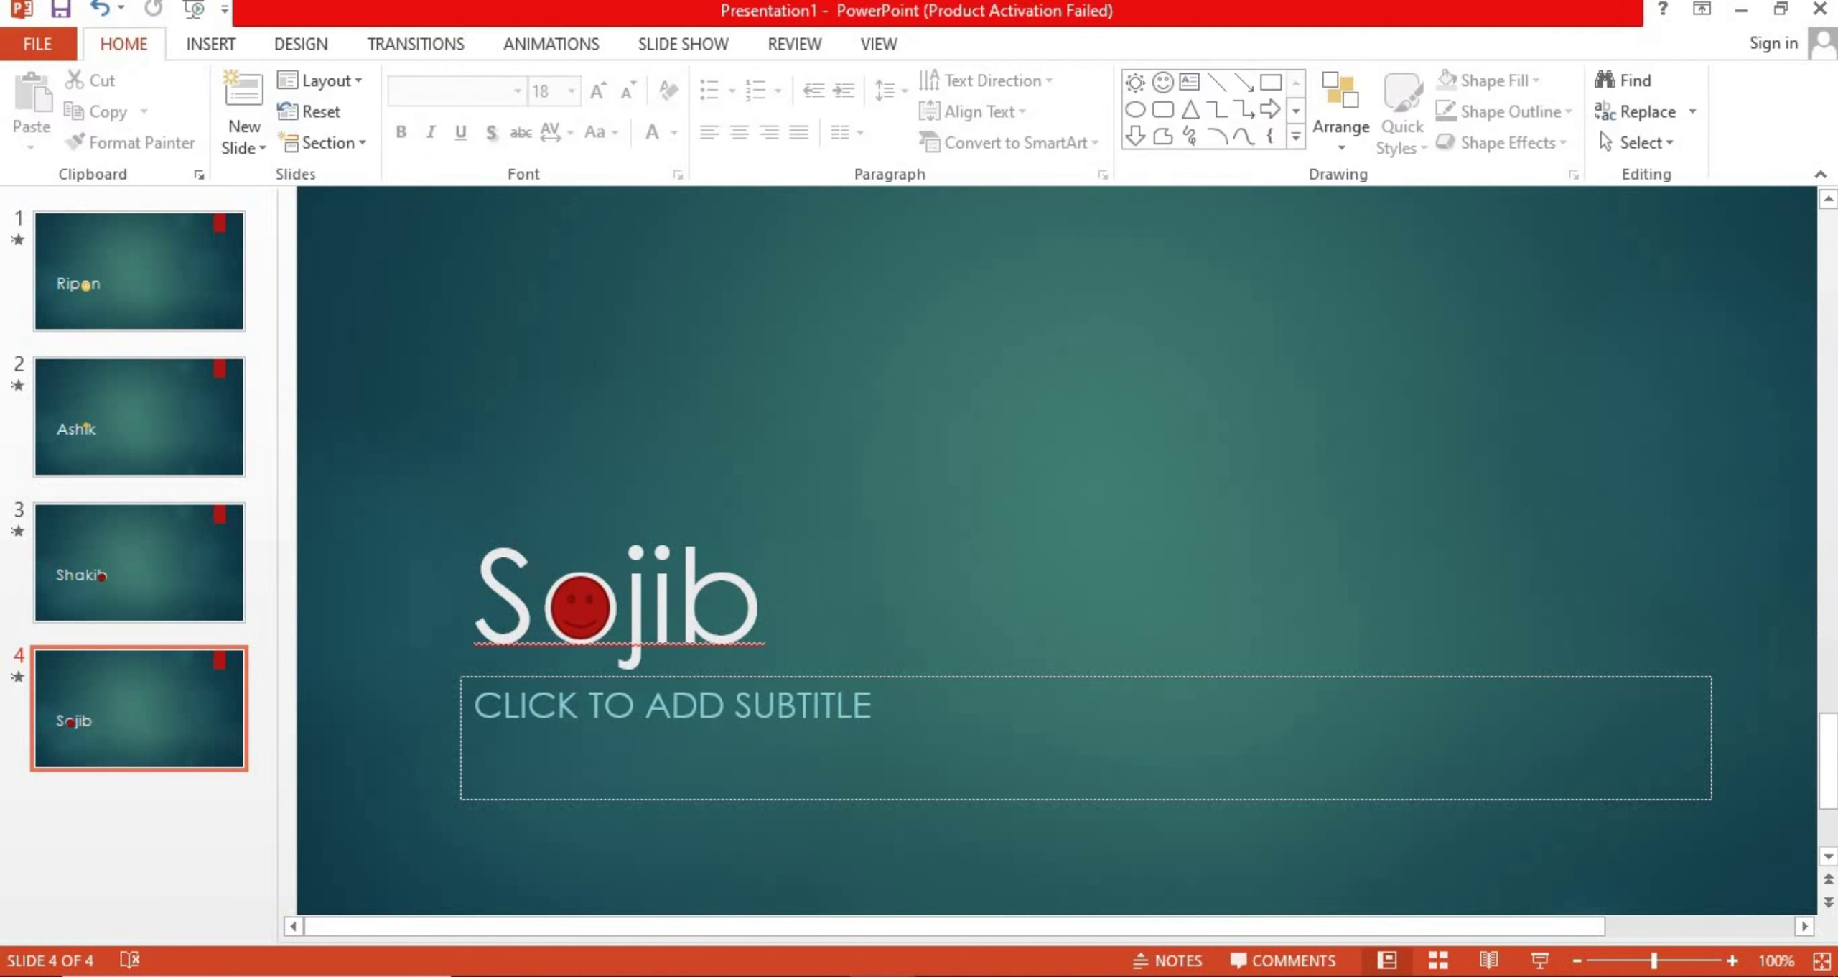
pyautogui.click(567, 611)
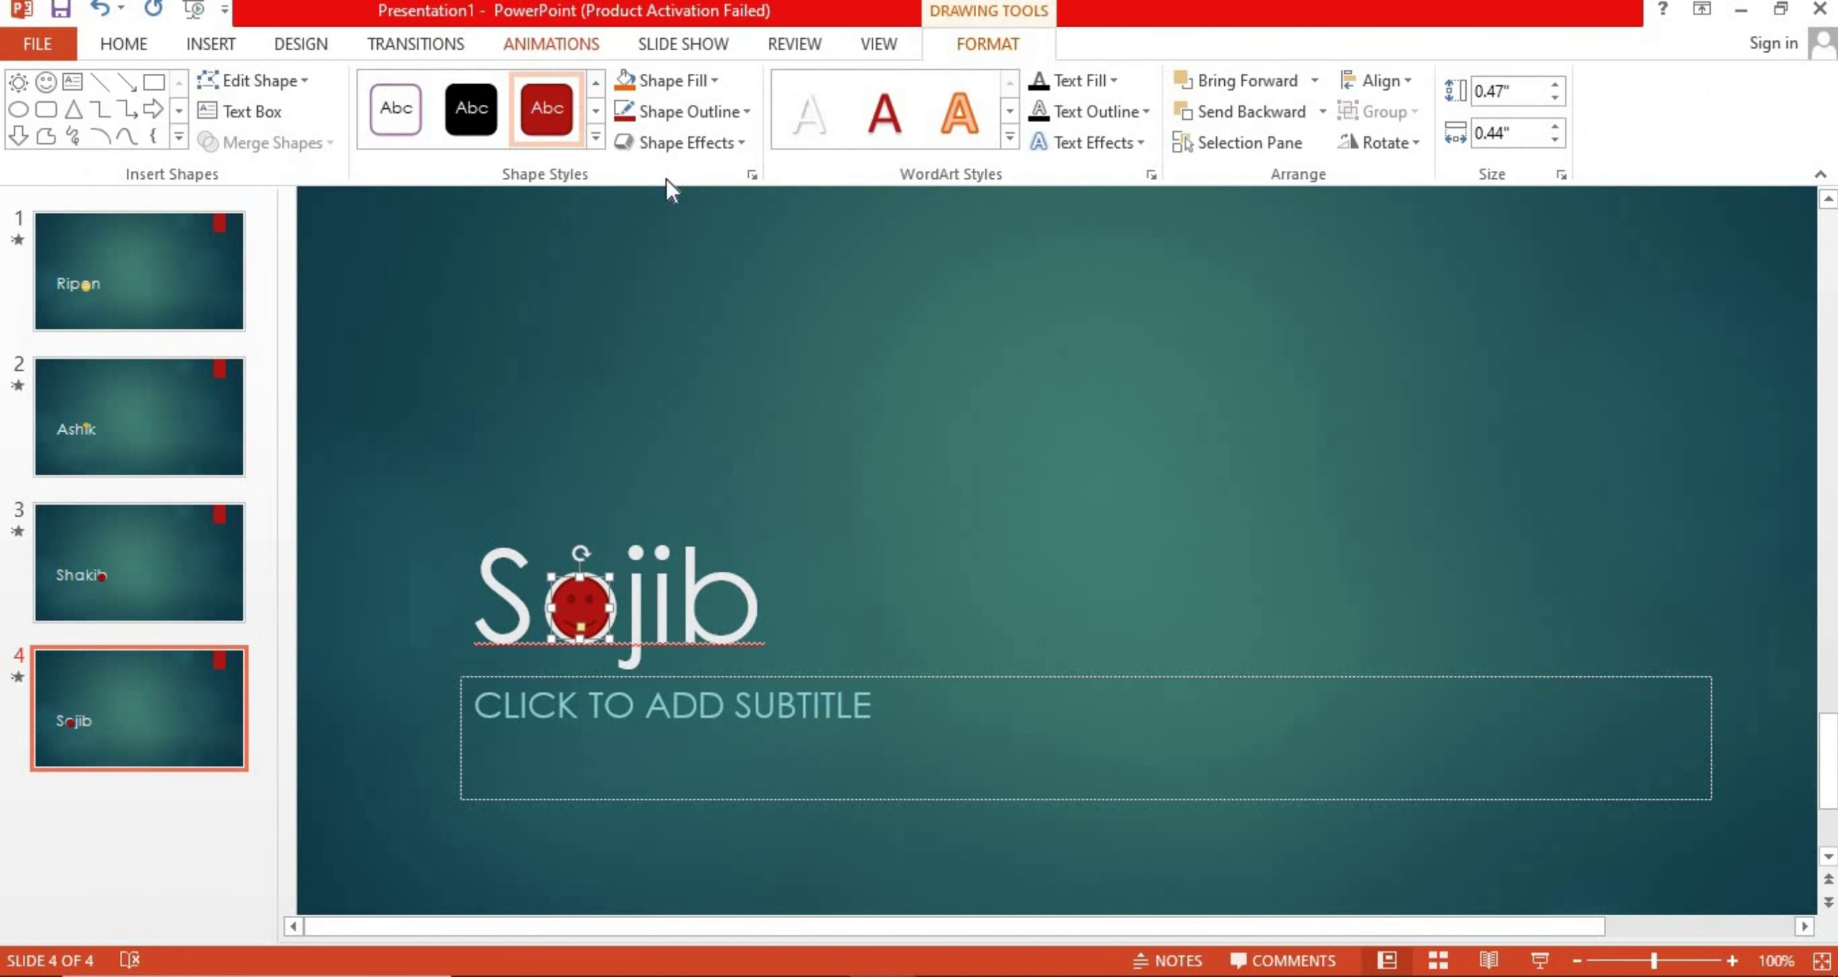
# Give slide 4's red smiley a Fly In entrance, then return to slide 1 (Ripon)
pyautogui.scroll(4, 667, 180)
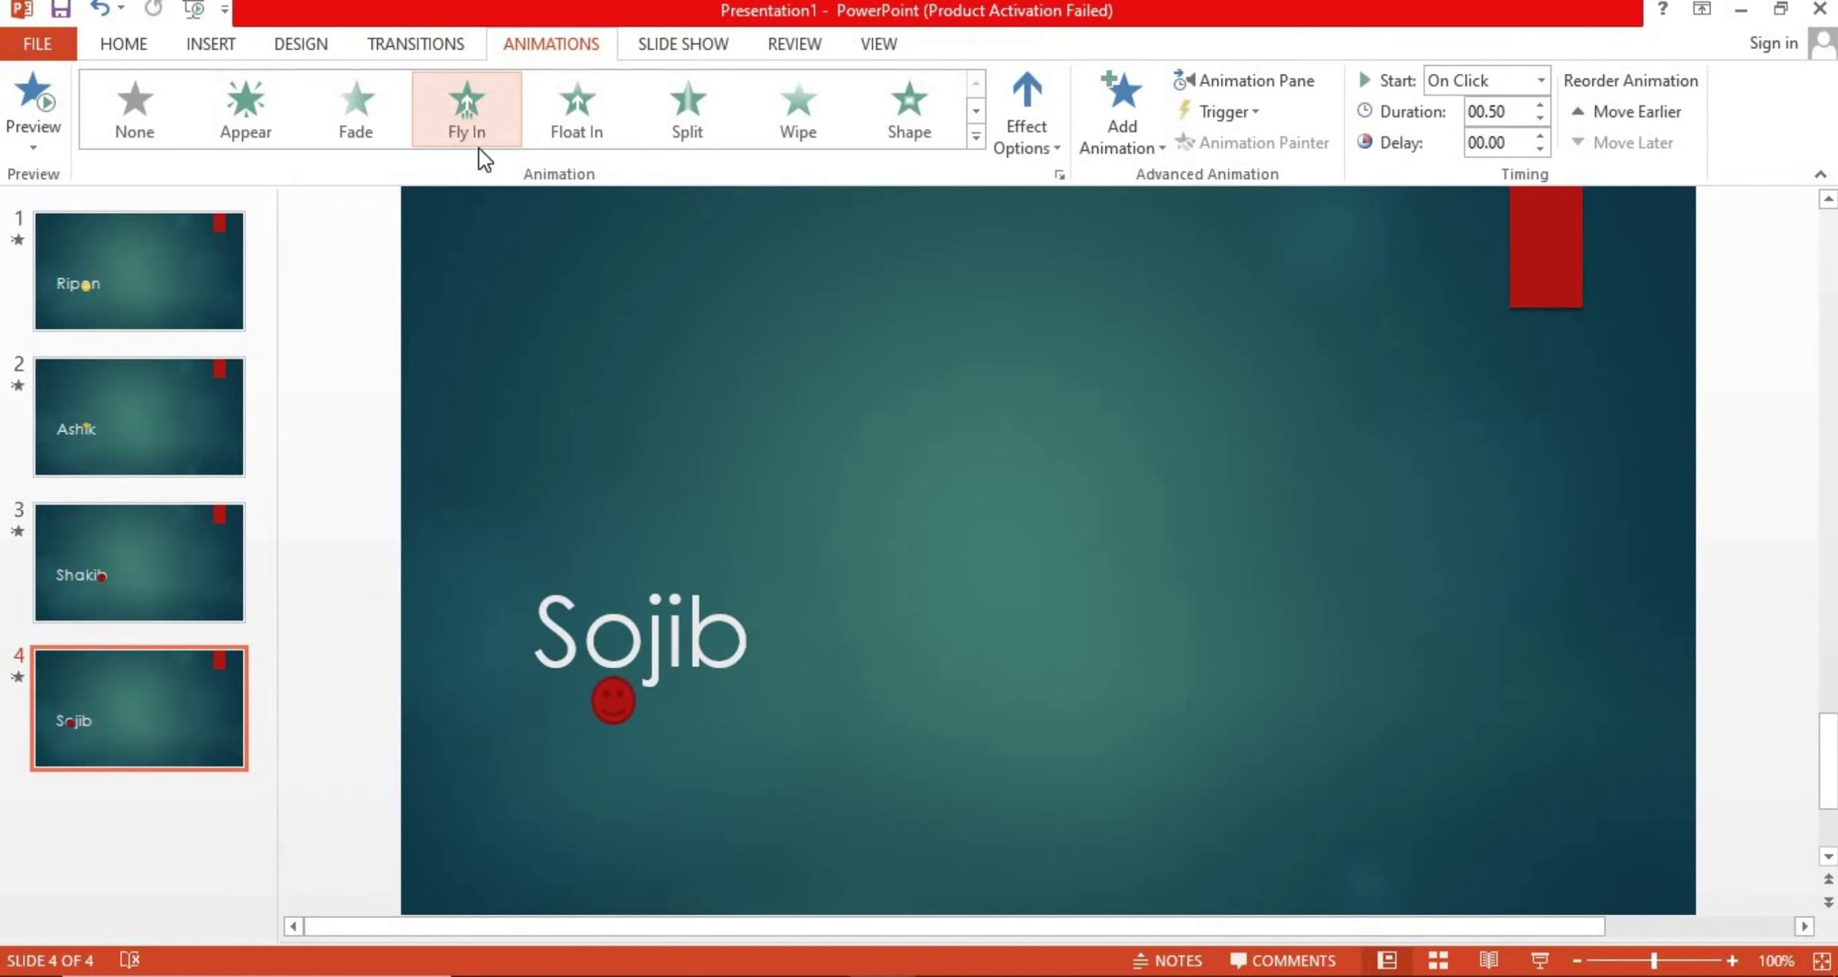
pyautogui.click(478, 147)
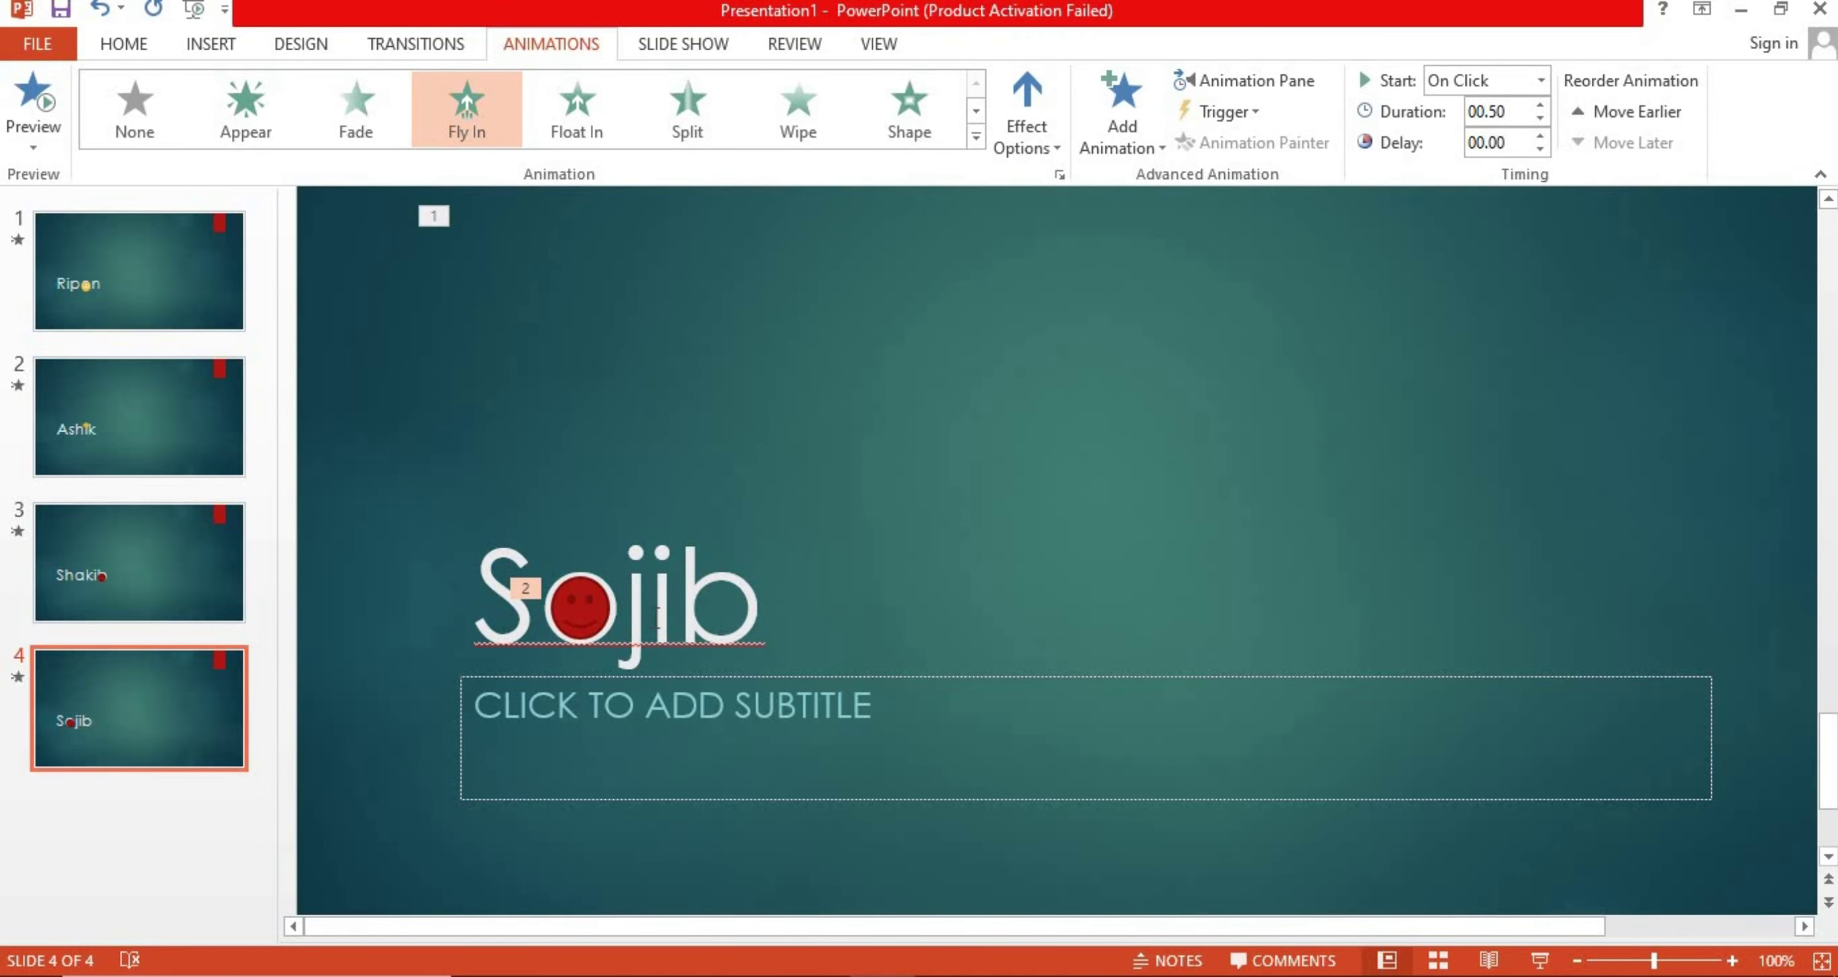
pyautogui.click(653, 614)
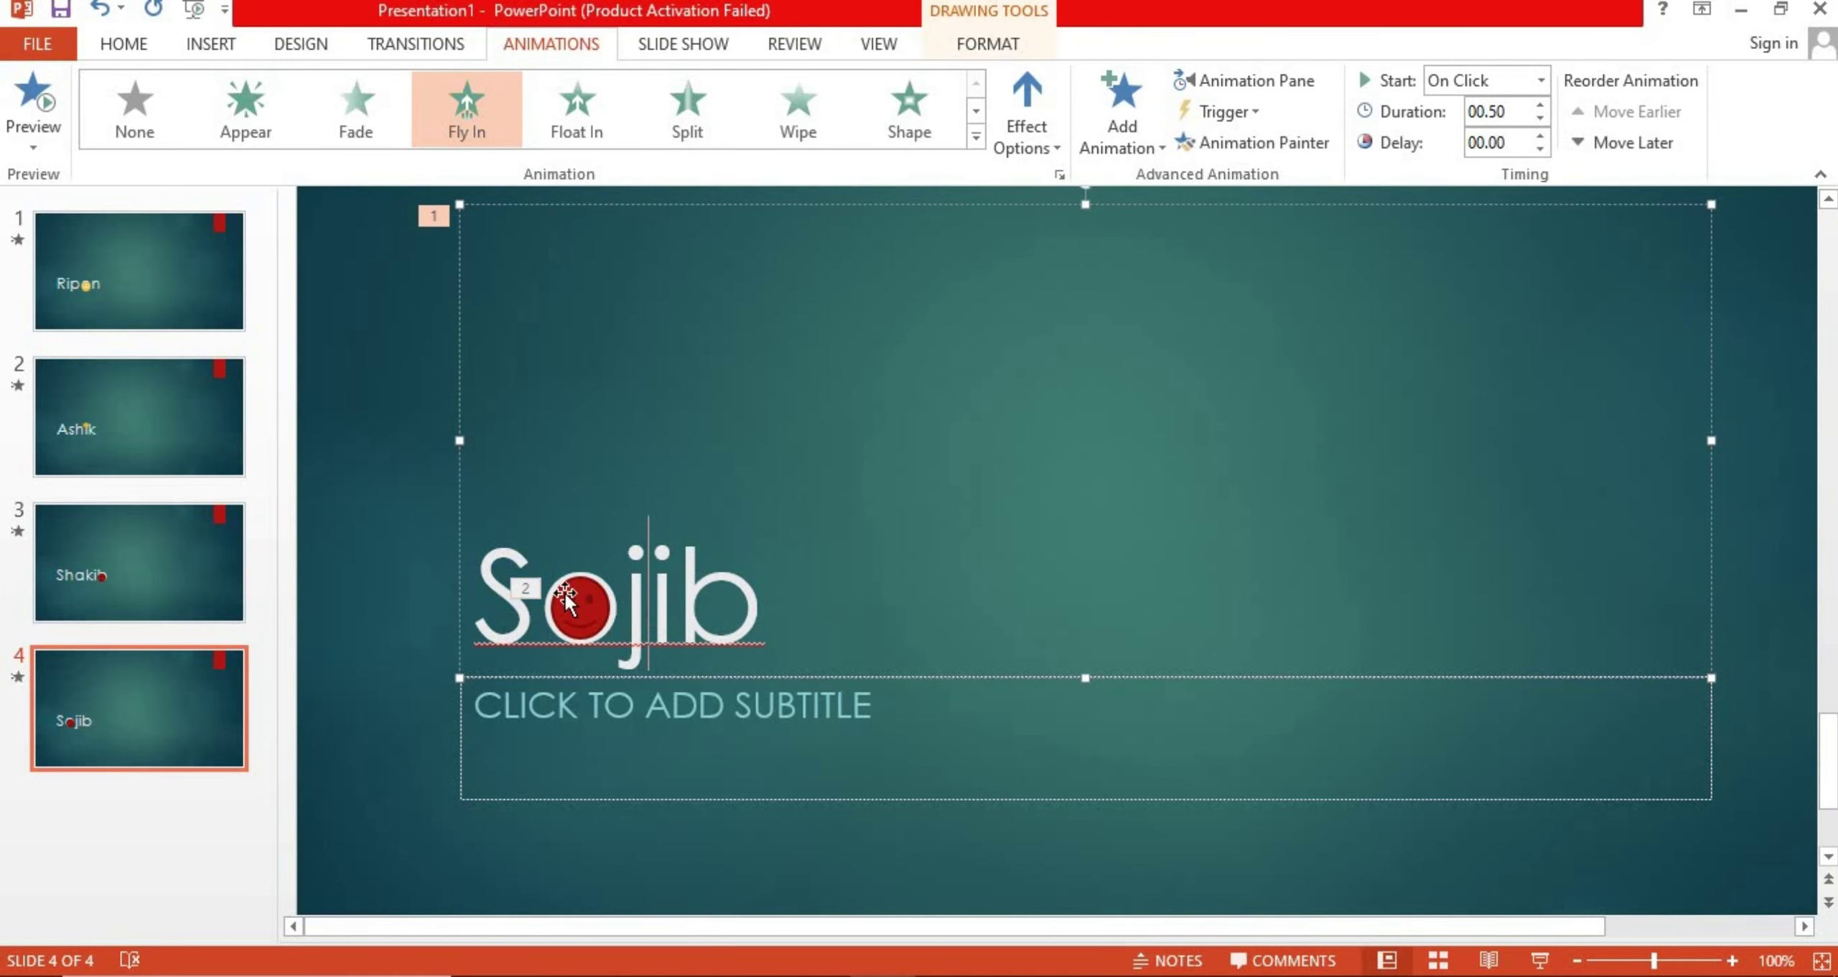
pyautogui.click(117, 293)
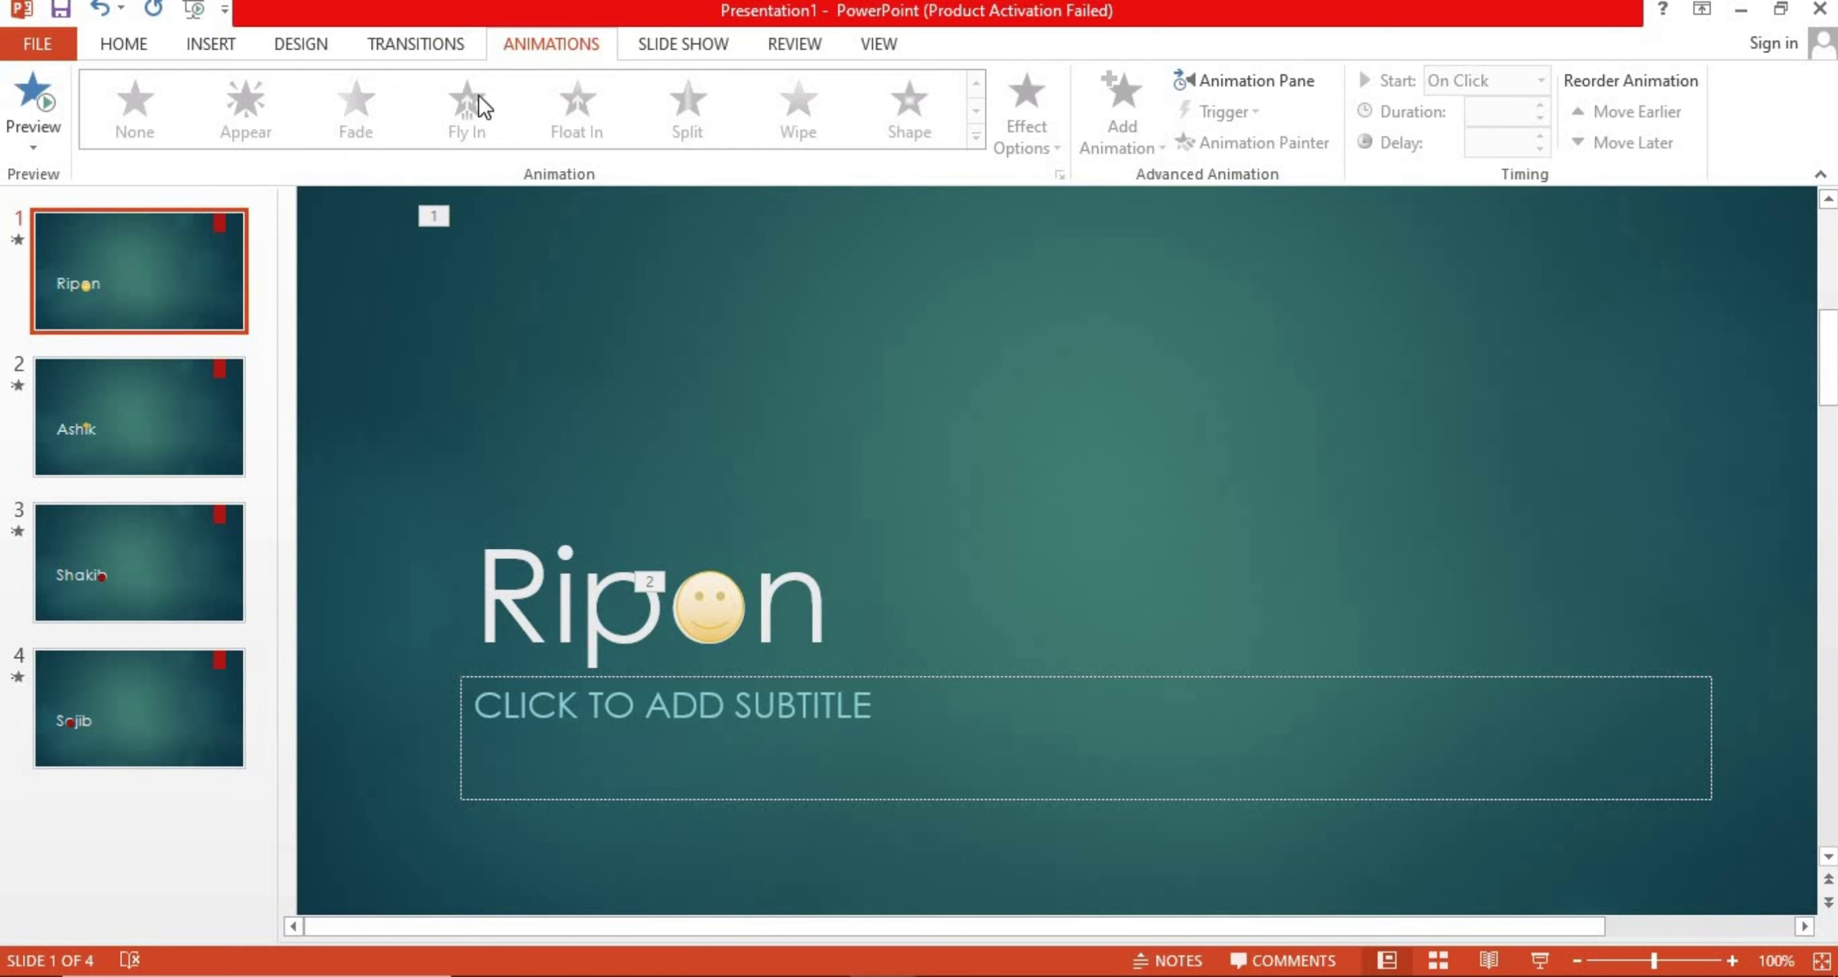
# Make slides 1 and 2 advance automatically after 00:02.00 instead of on mouse click
pyautogui.click(457, 47)
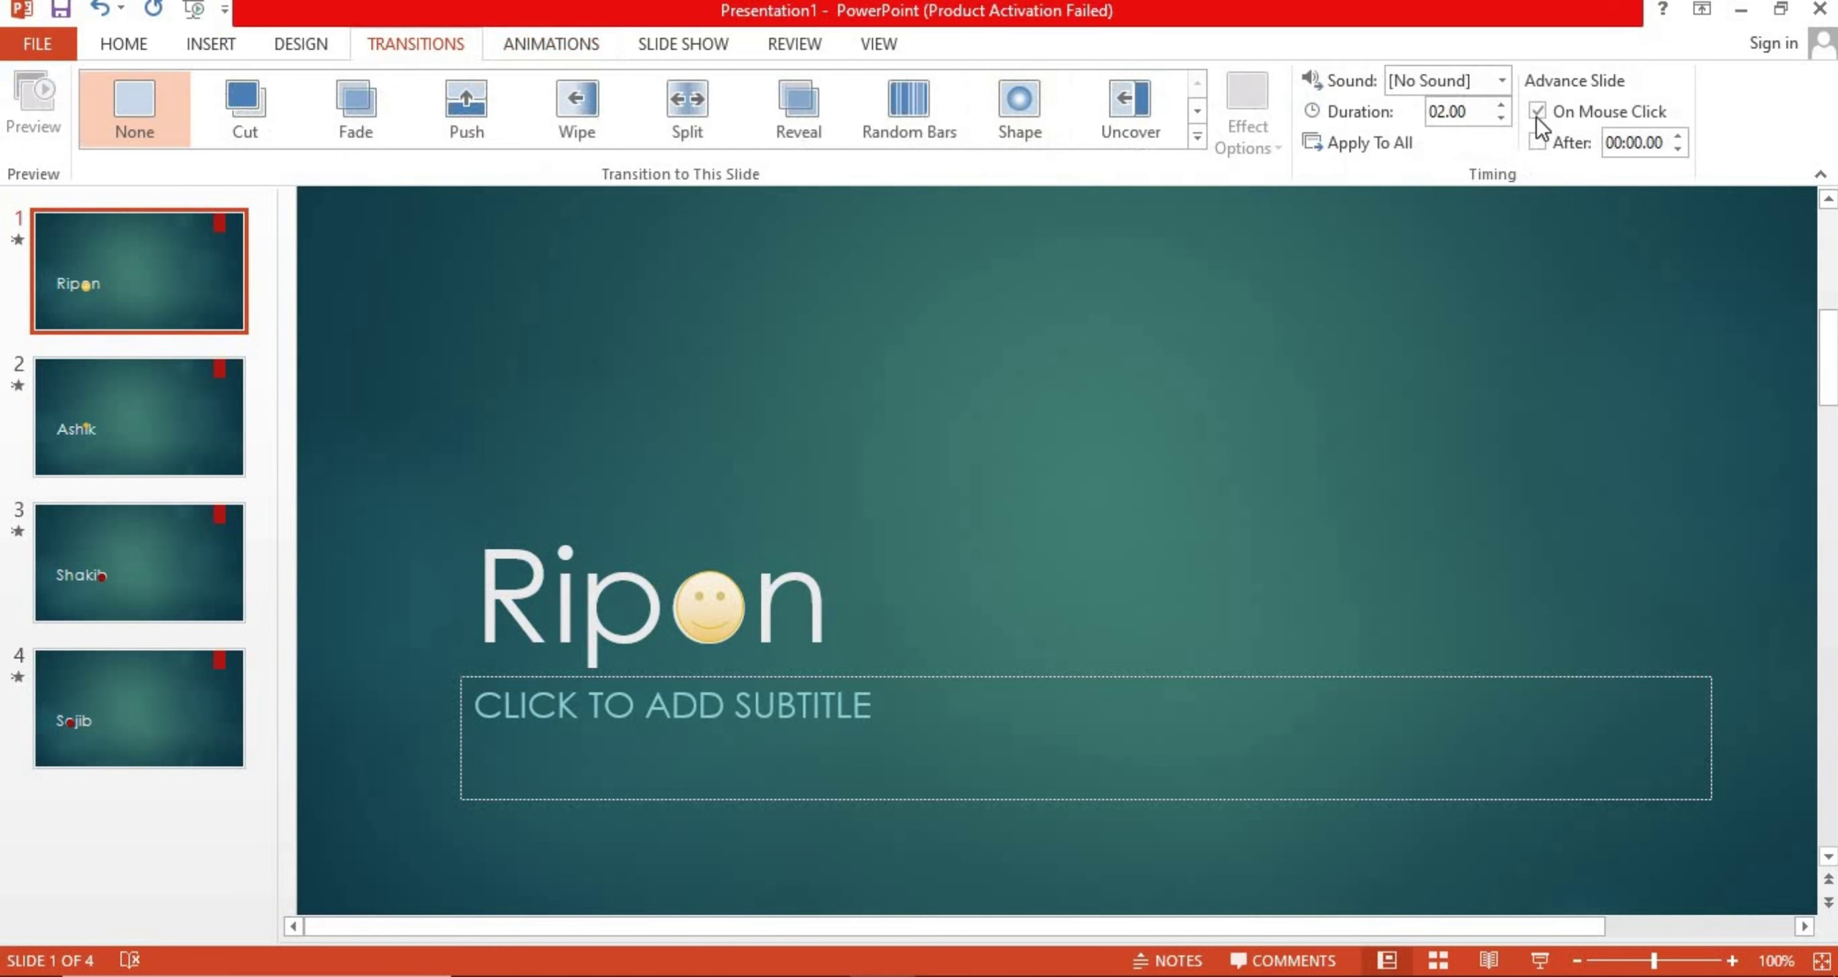
pyautogui.click(1537, 110)
pyautogui.click(1538, 142)
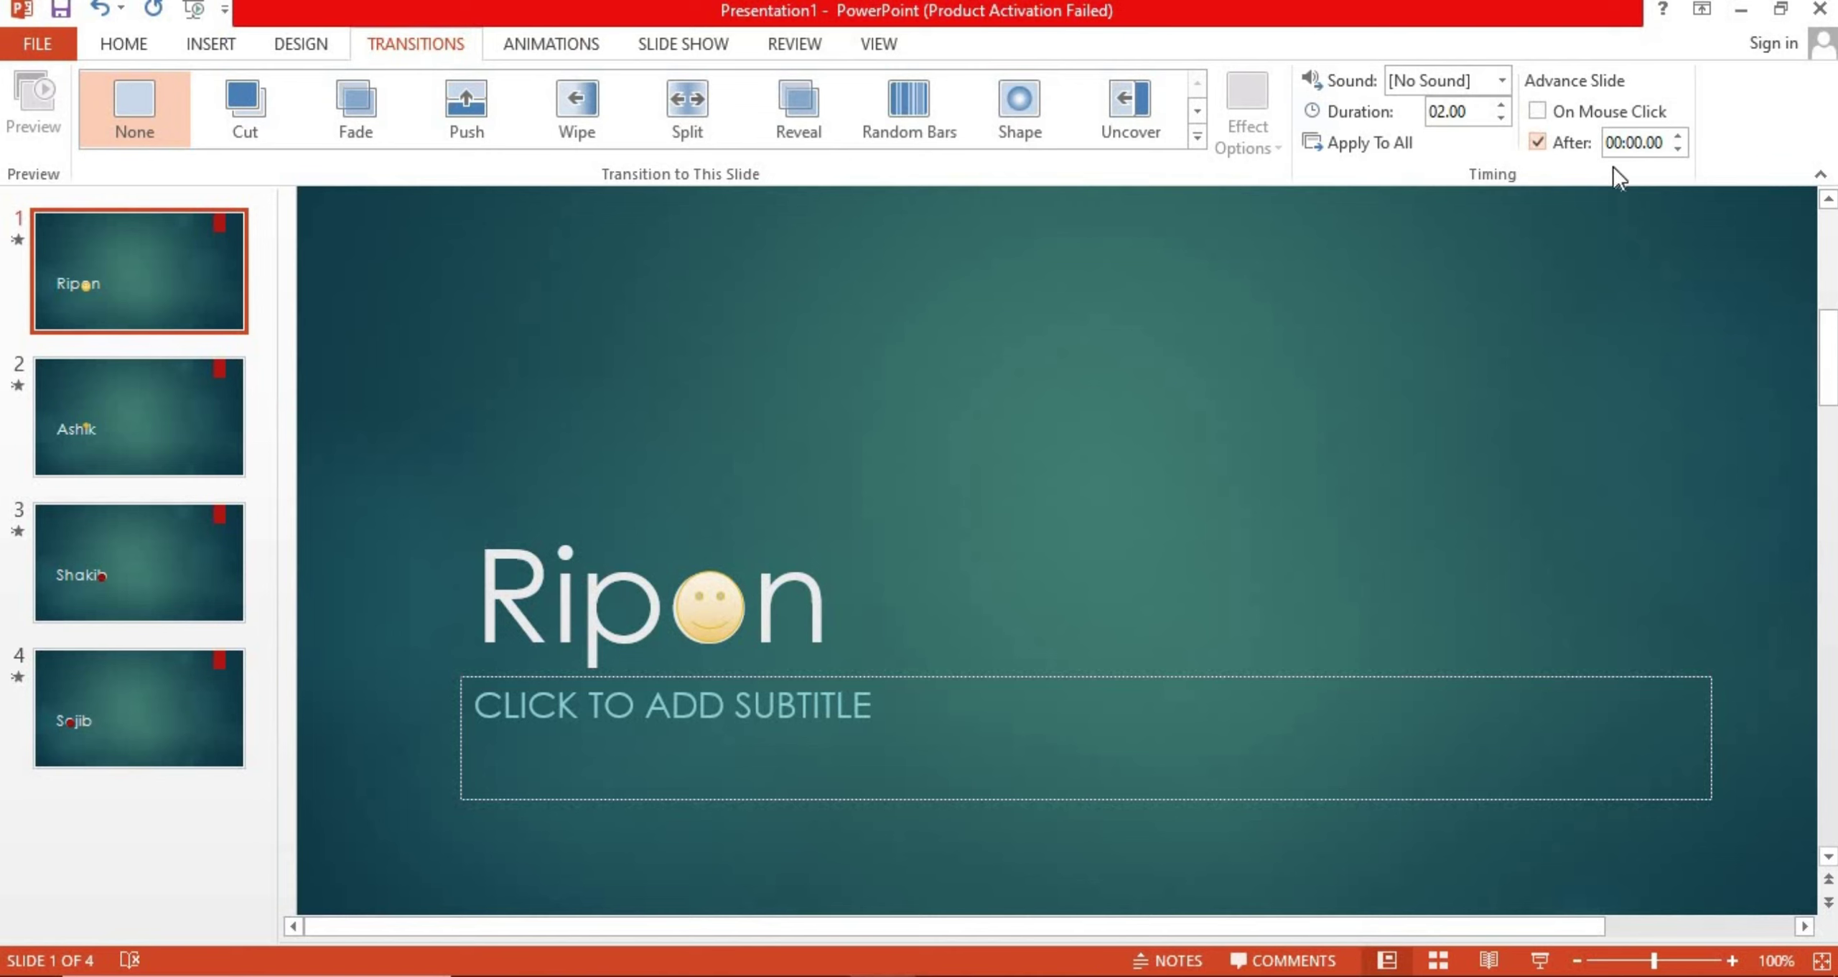
pyautogui.click(706, 623)
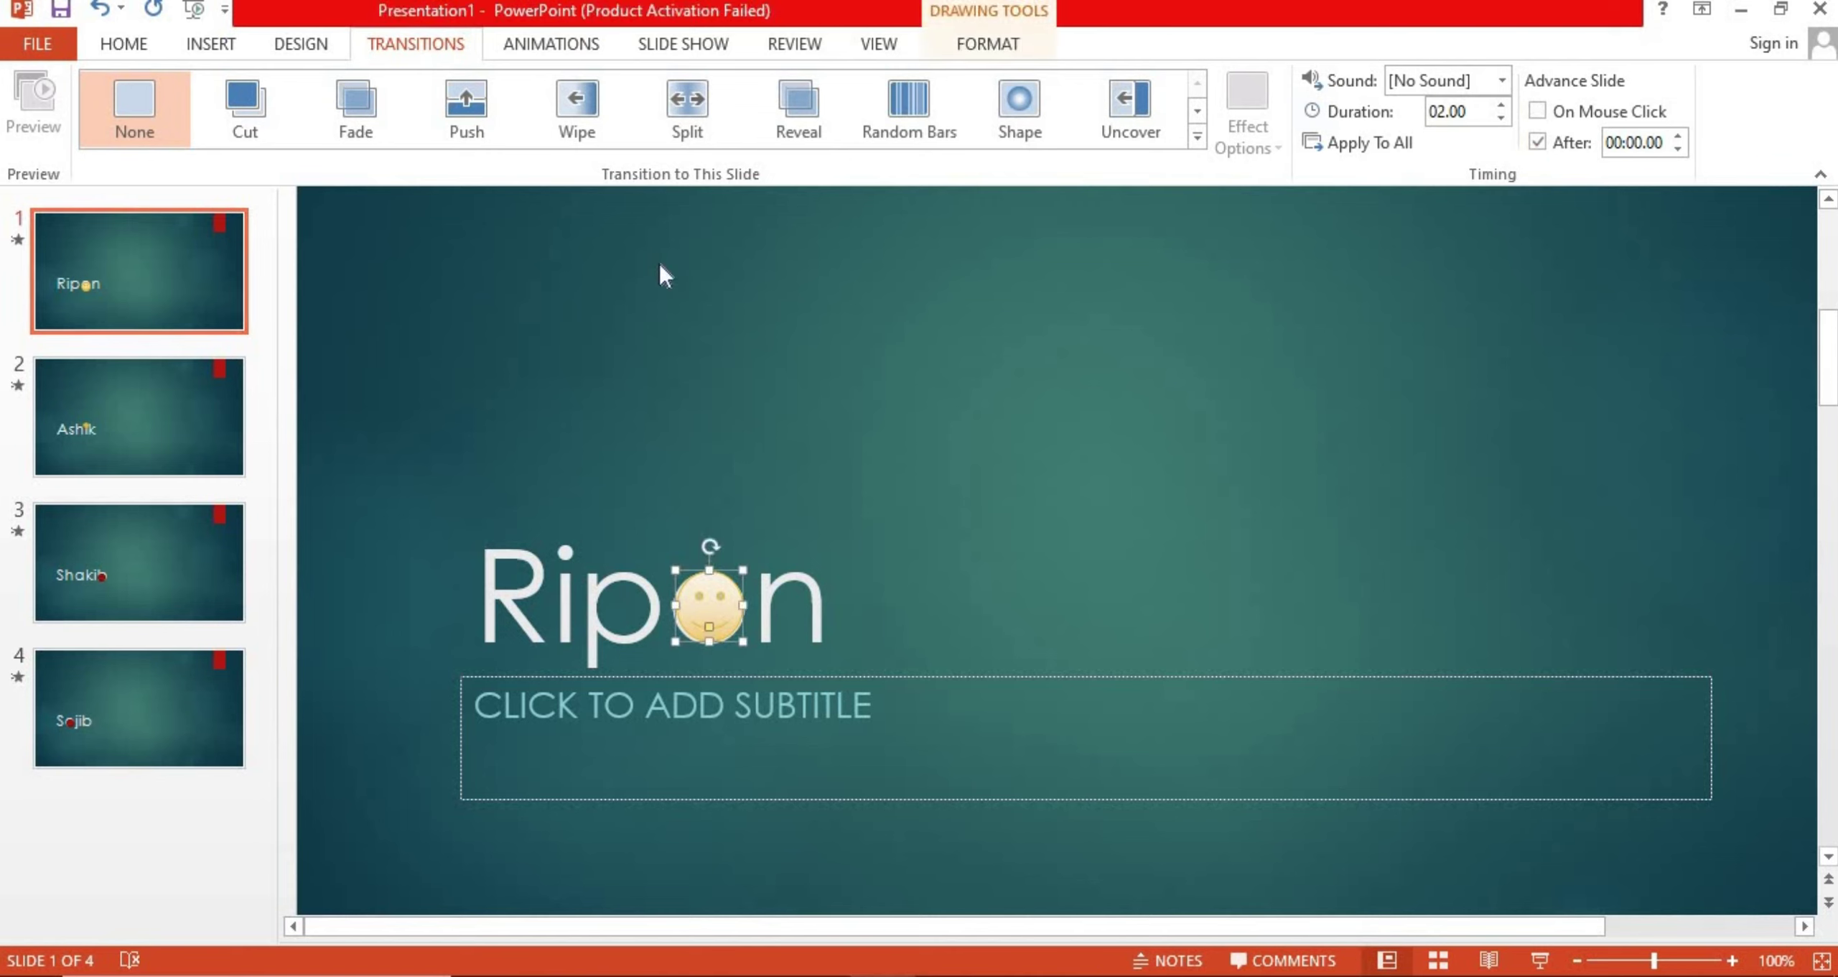
pyautogui.click(512, 47)
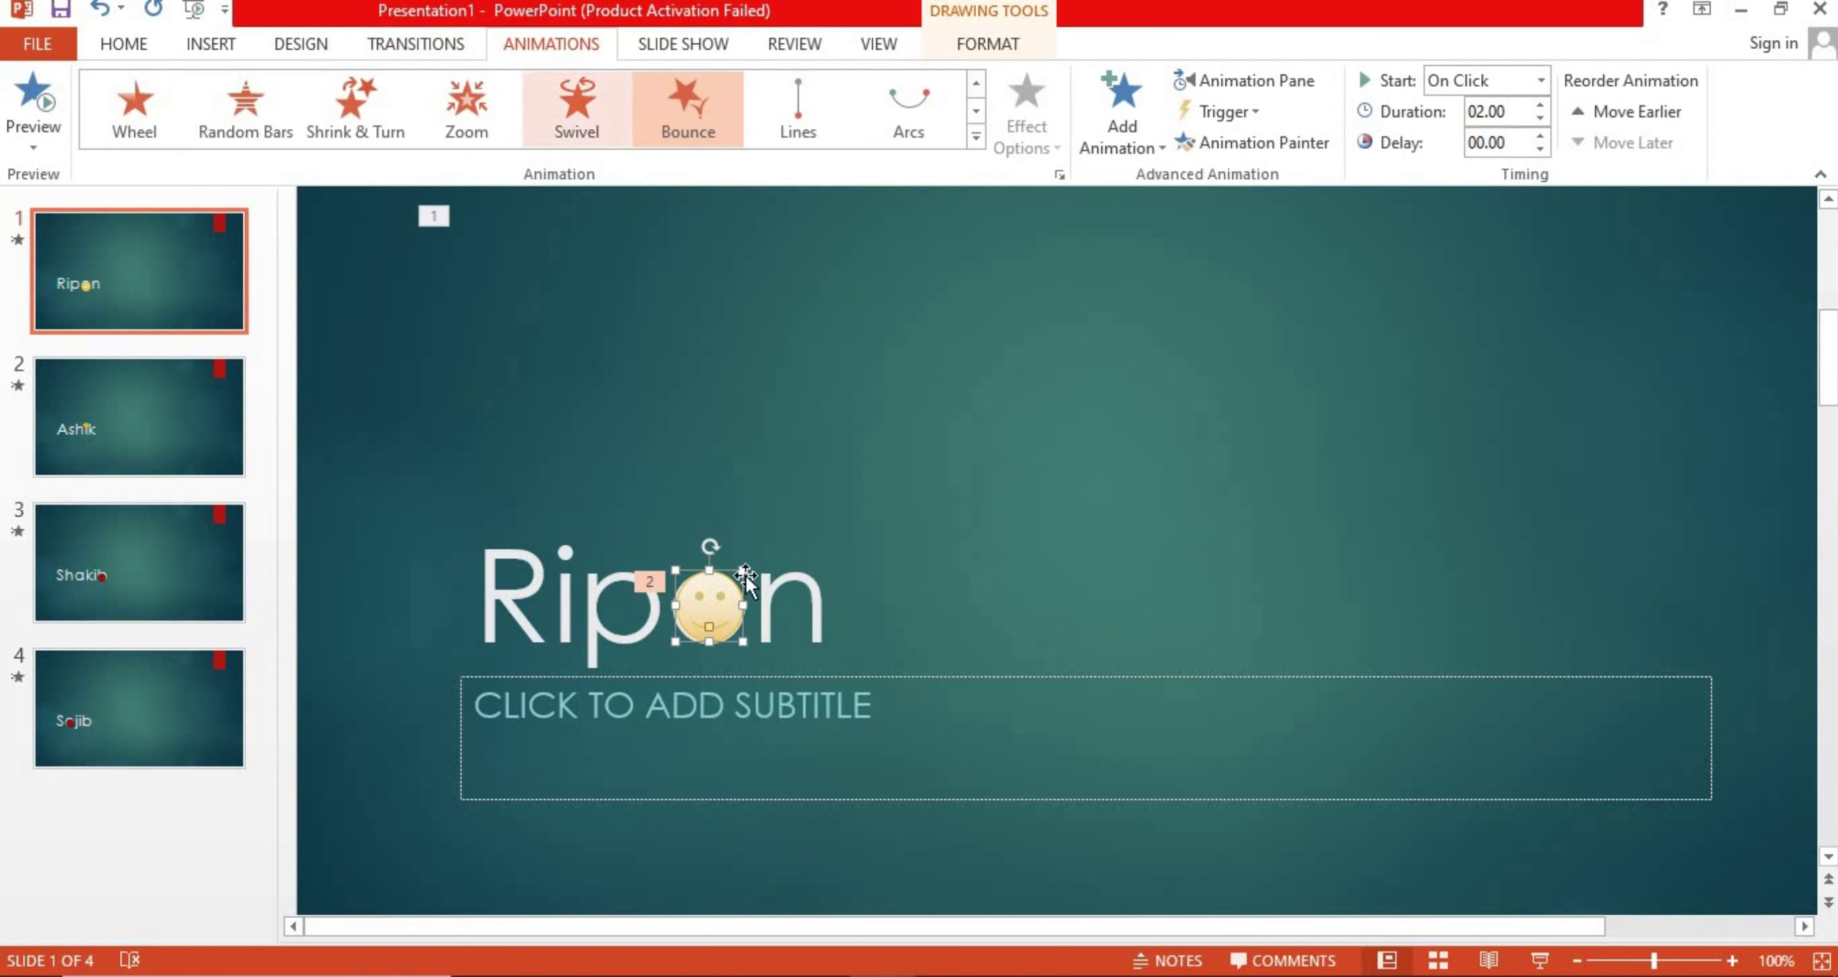
pyautogui.click(416, 43)
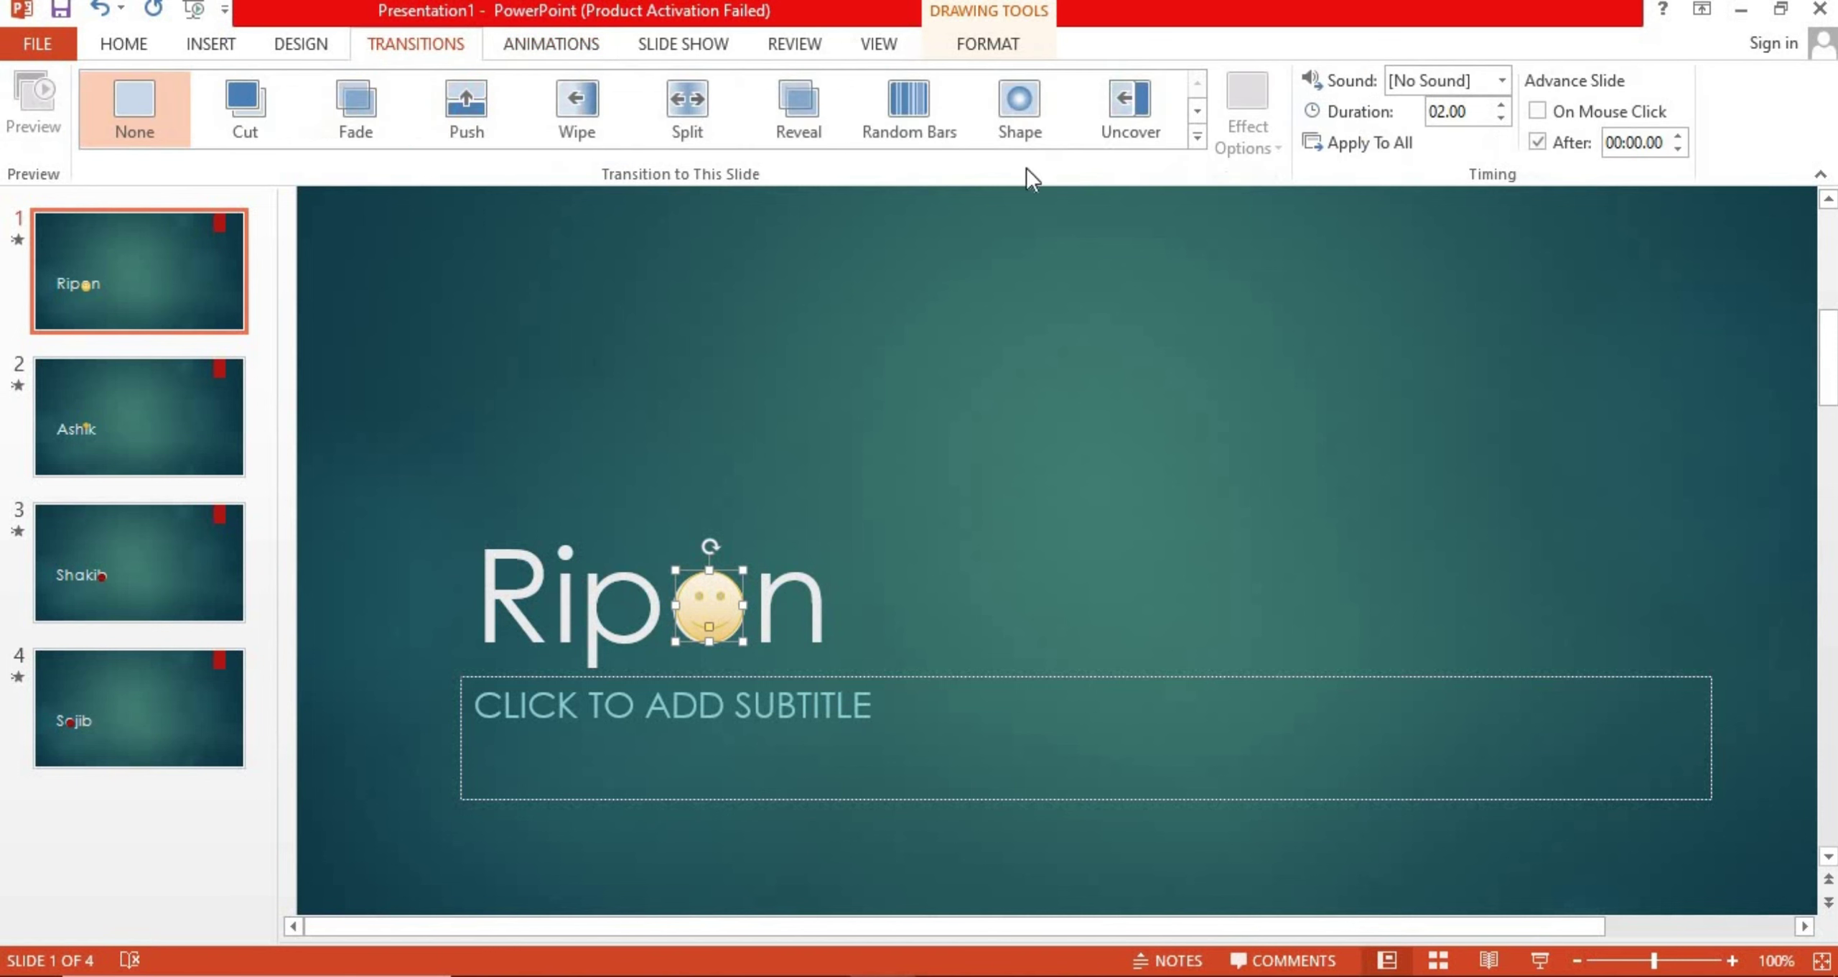
pyautogui.click(1678, 137)
pyautogui.click(1678, 136)
pyautogui.click(156, 460)
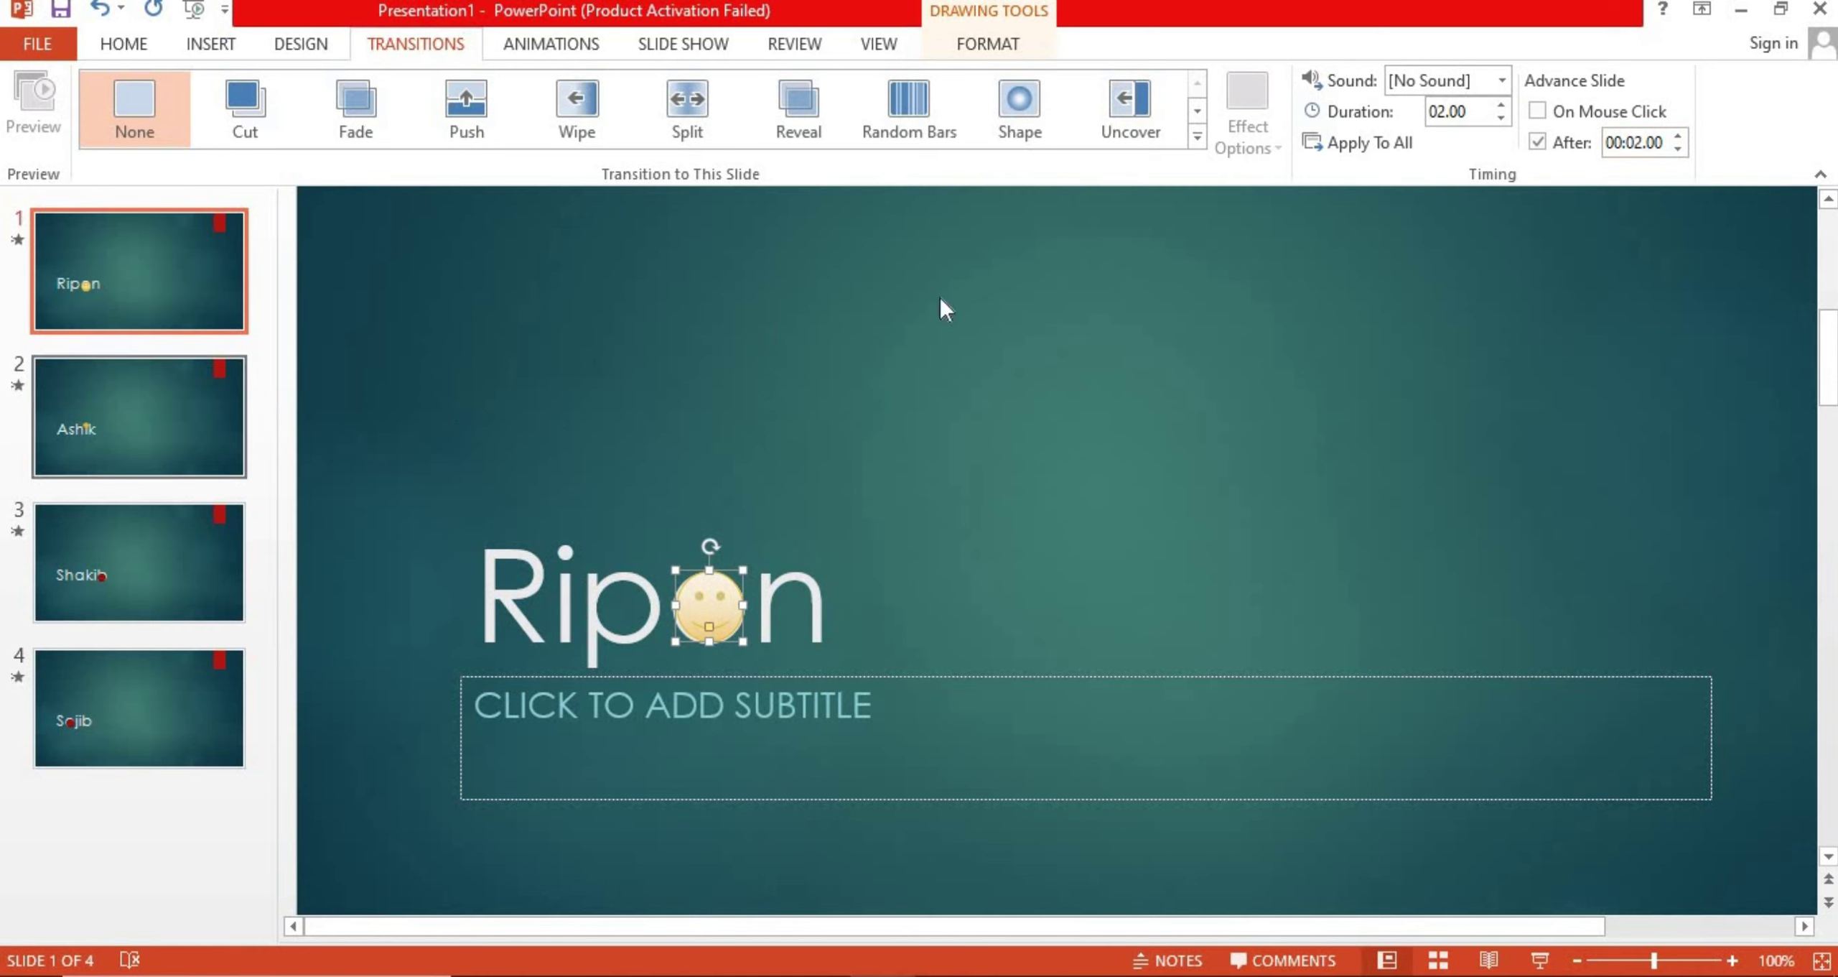
pyautogui.click(1539, 113)
pyautogui.click(1537, 142)
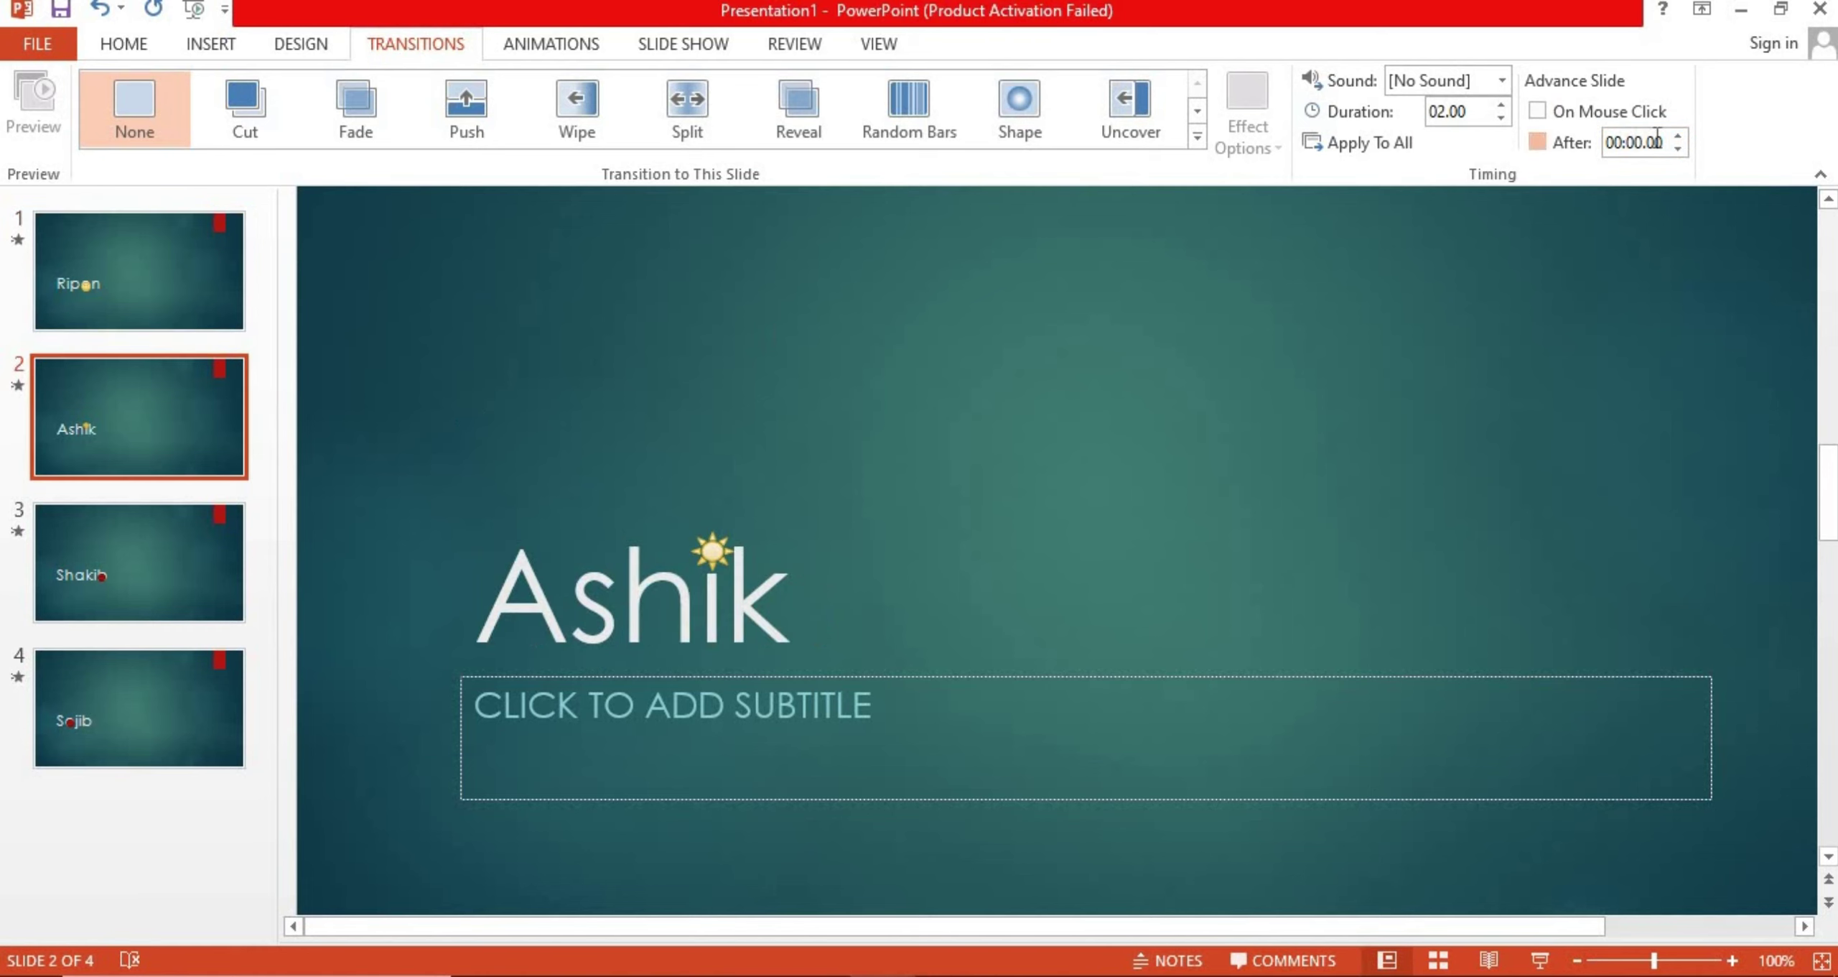
pyautogui.click(1678, 136)
pyautogui.click(1678, 137)
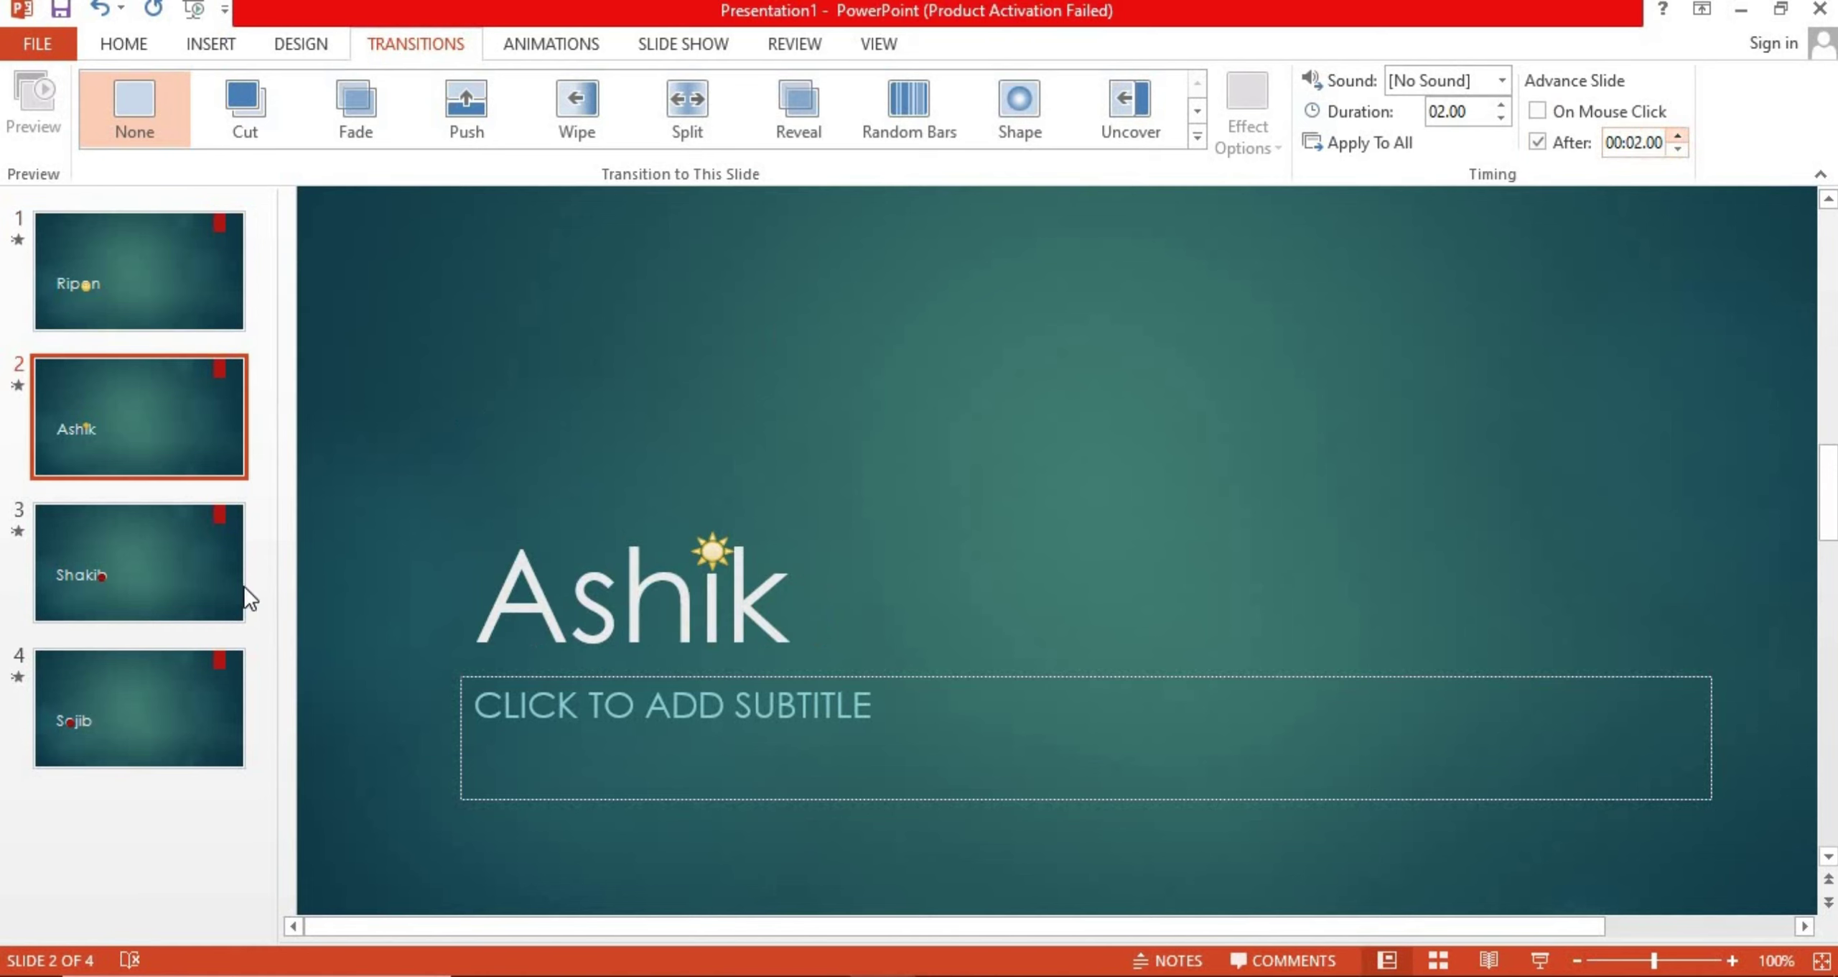
# Set slides 3 and 4 to advance after 00:02.00 instead of on mouse click
pyautogui.click(135, 595)
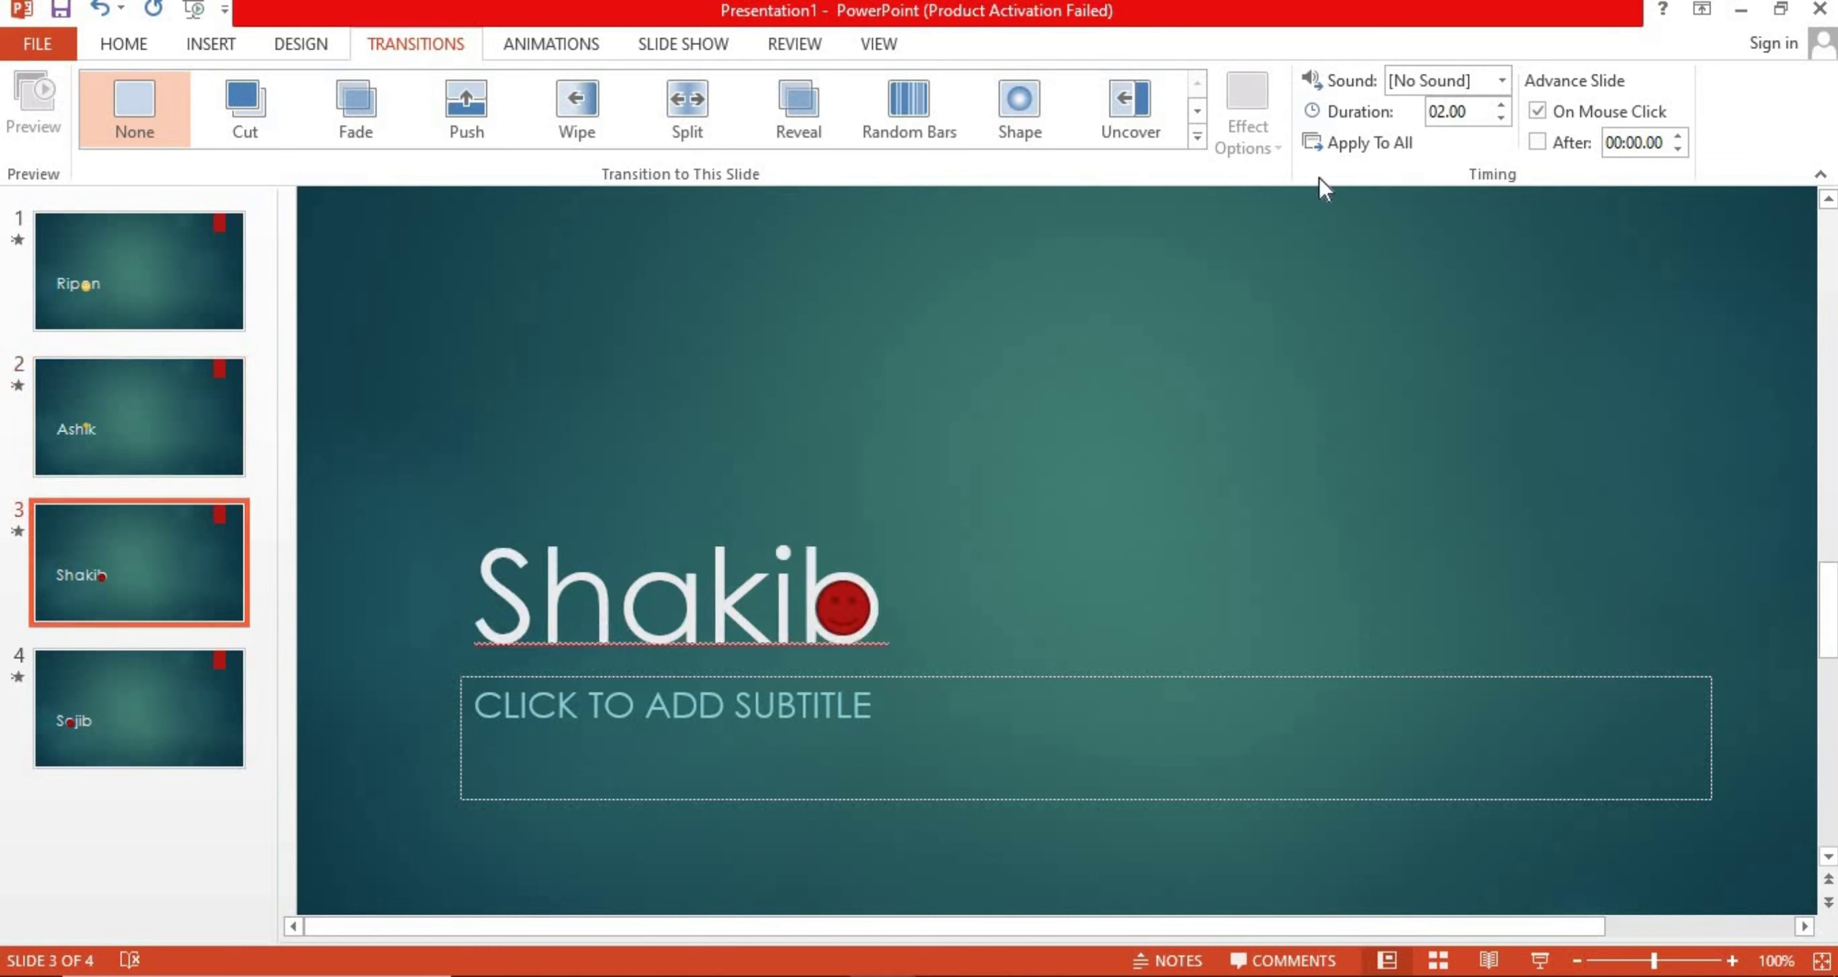
pyautogui.click(1539, 113)
pyautogui.click(1538, 142)
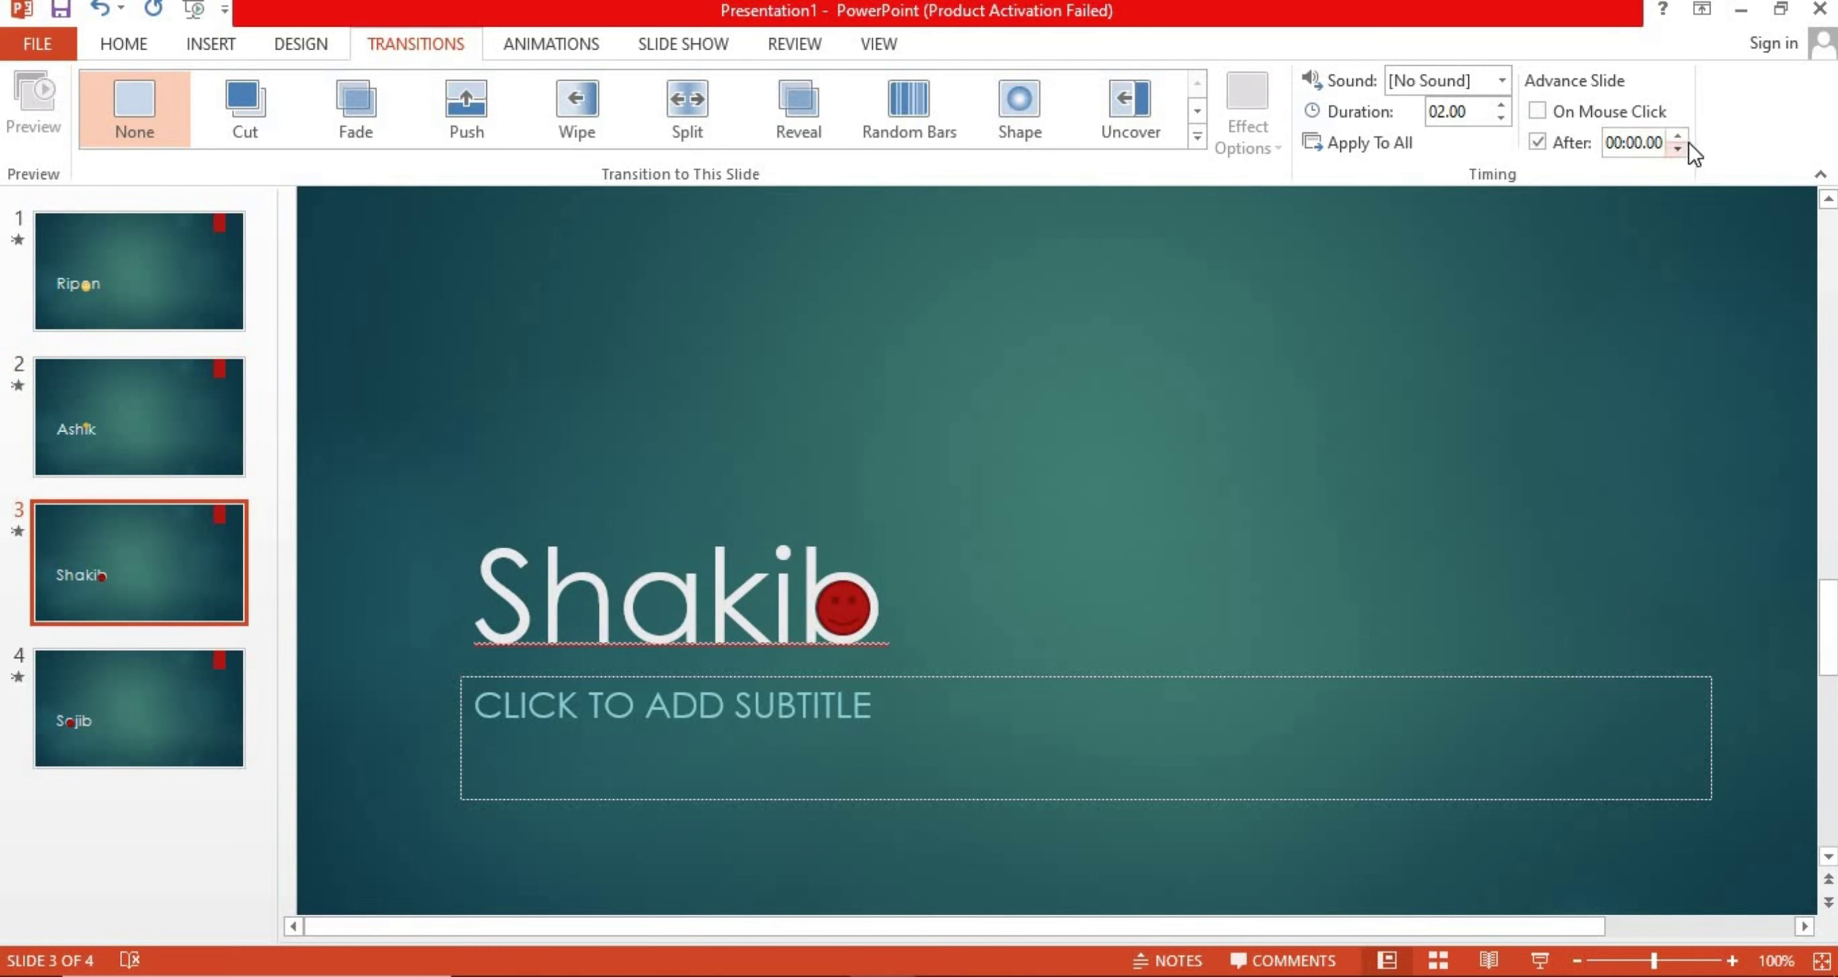
pyautogui.click(1681, 137)
pyautogui.click(1681, 137)
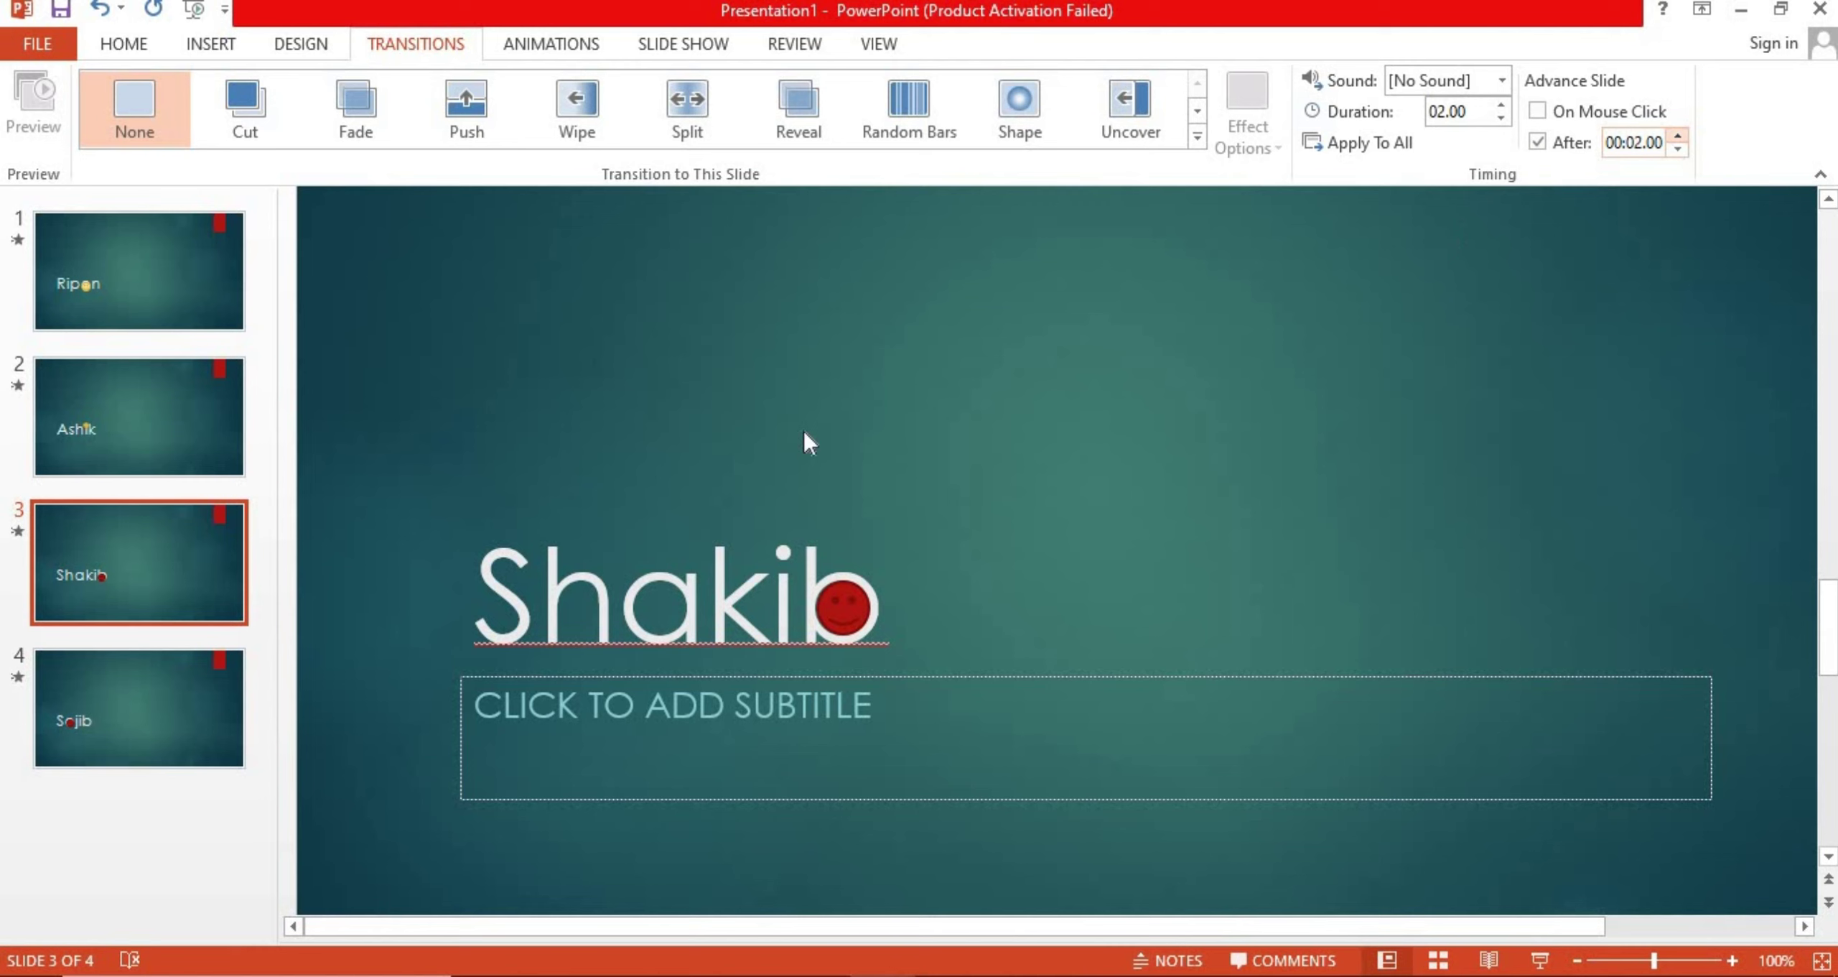
pyautogui.click(153, 713)
pyautogui.click(1538, 143)
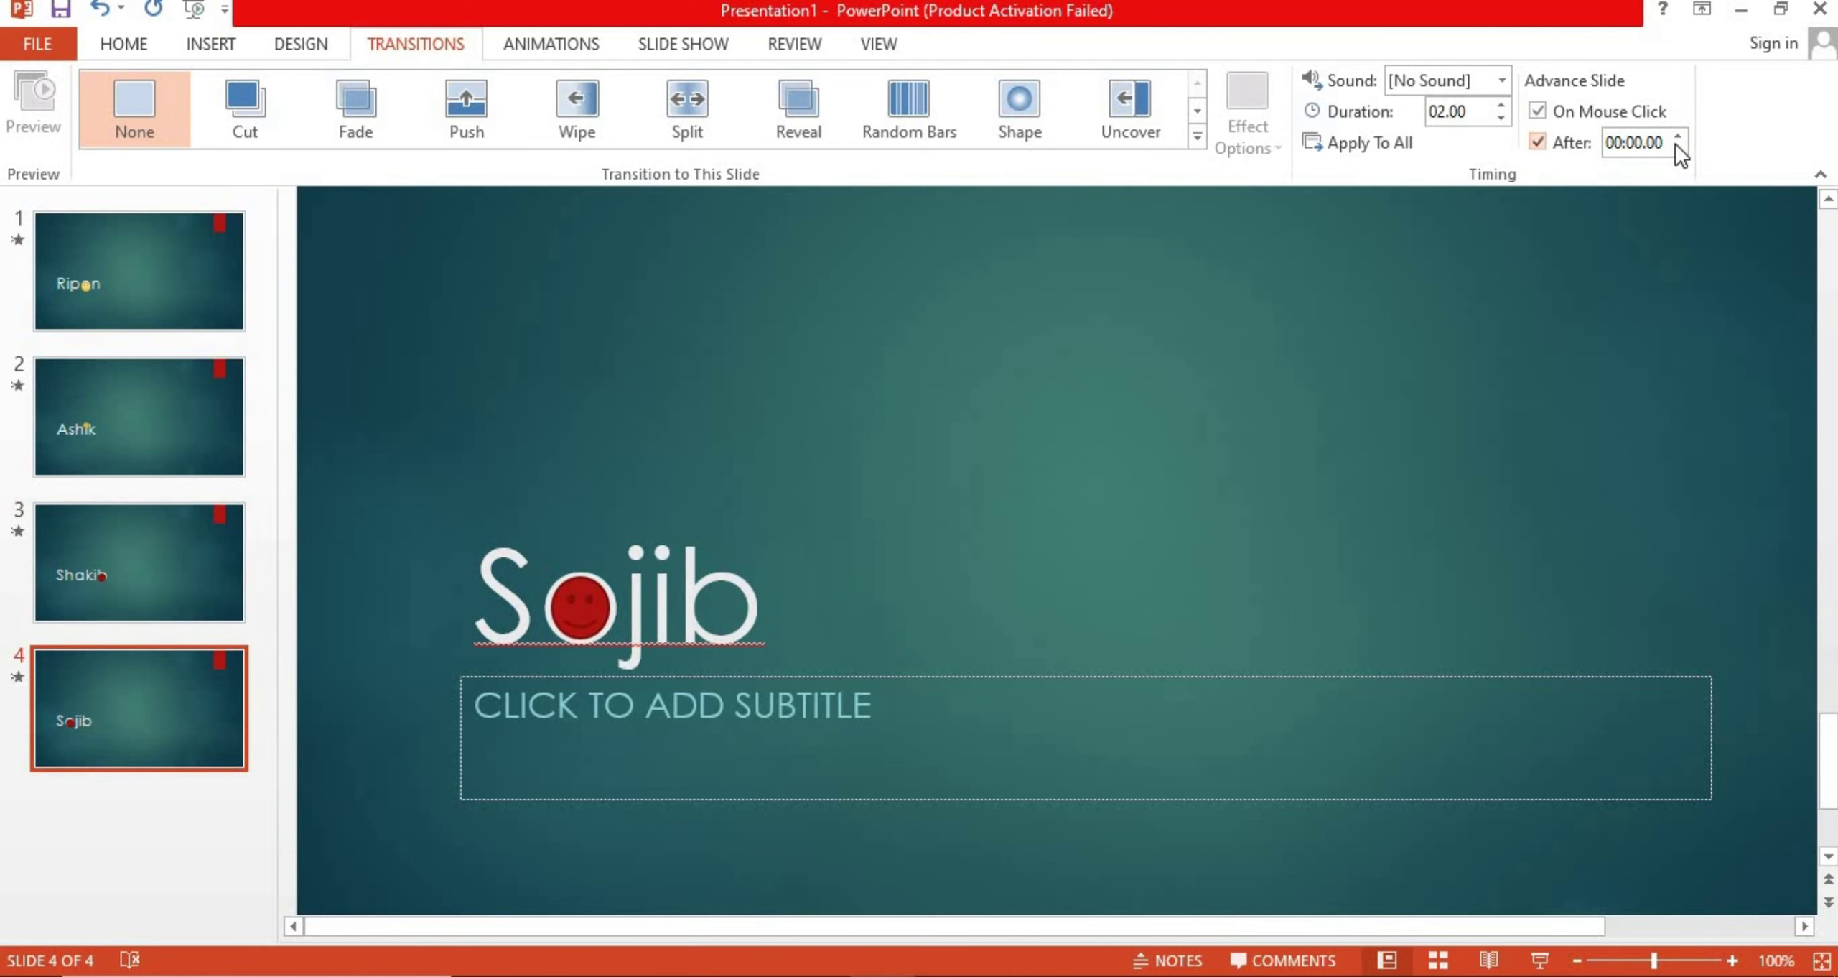
pyautogui.click(1681, 136)
pyautogui.click(1681, 136)
pyautogui.click(1537, 111)
pyautogui.click(181, 230)
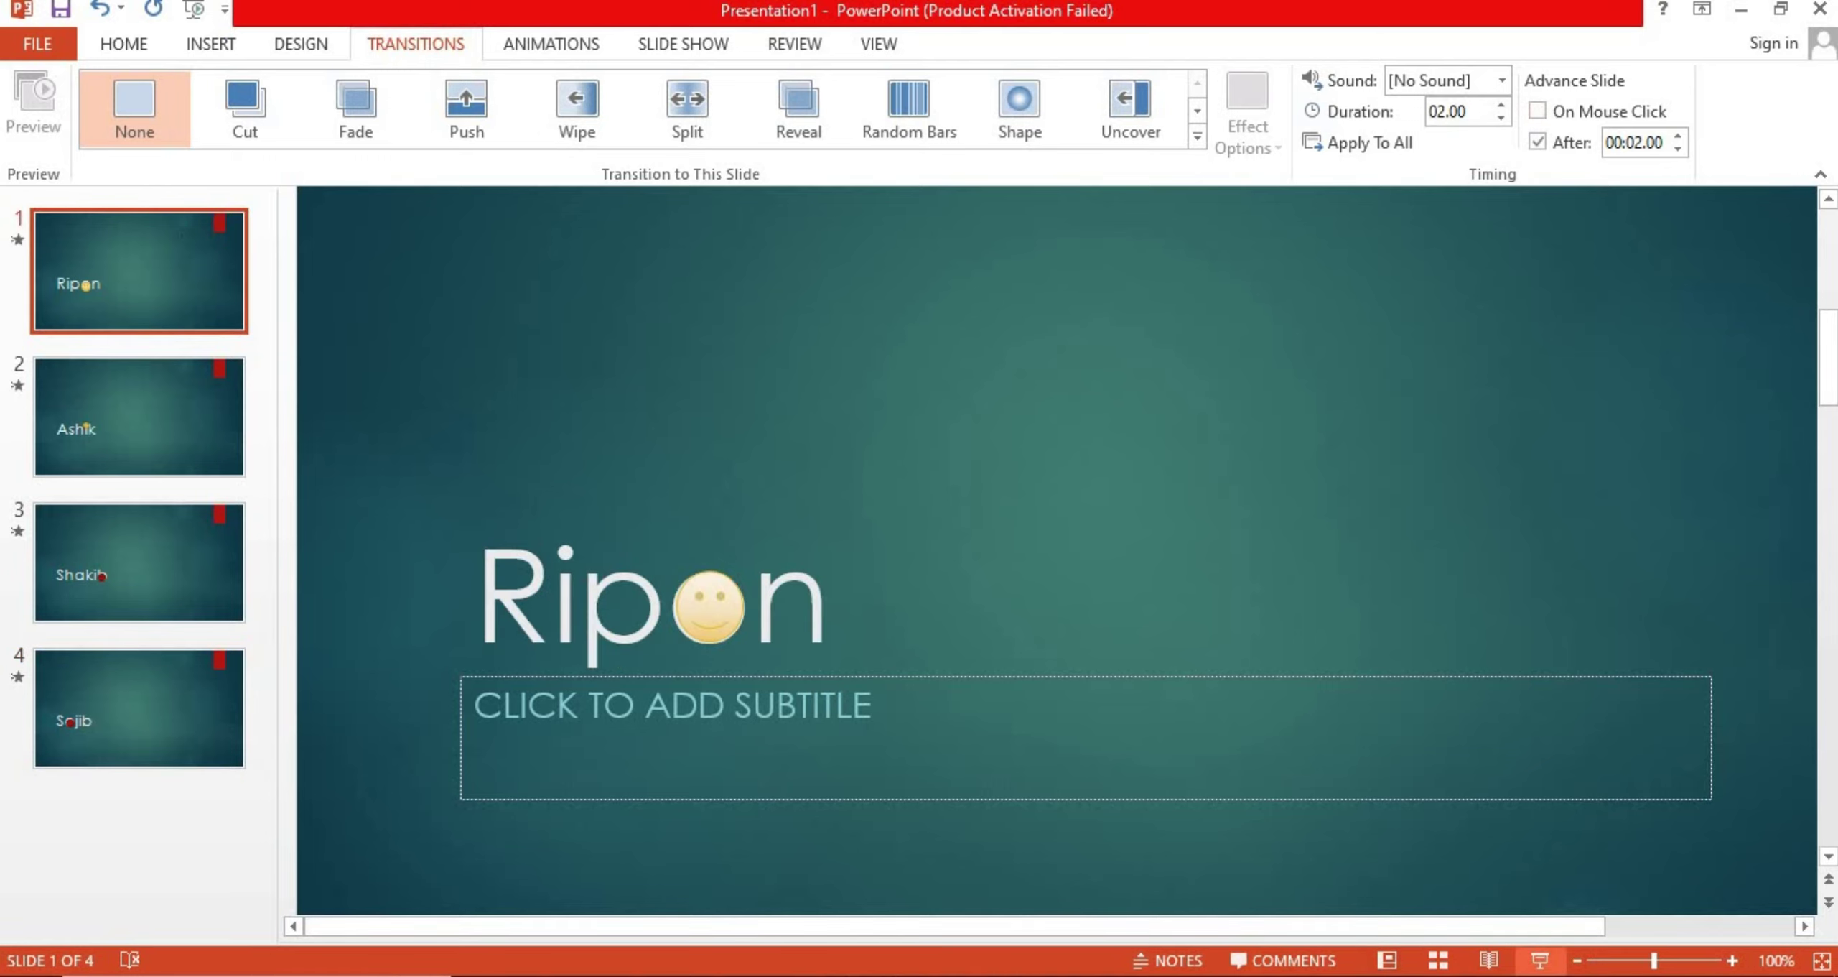
pyautogui.click(1540, 961)
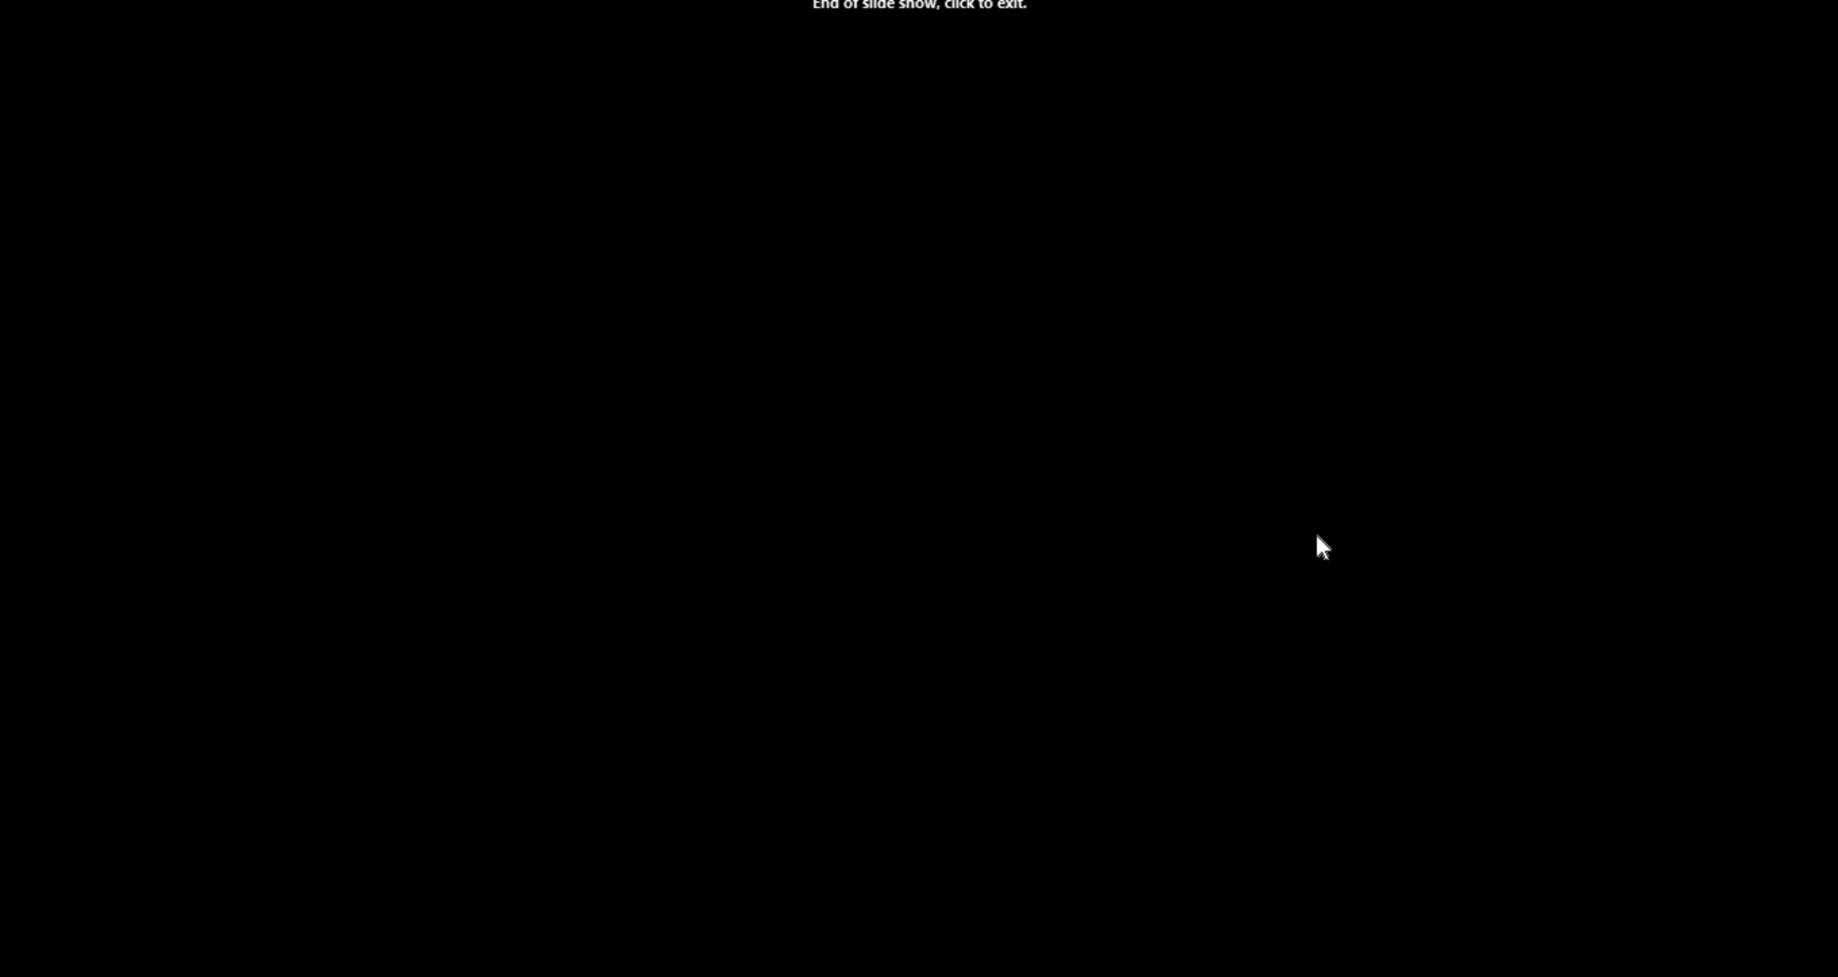
pyautogui.click(1316, 533)
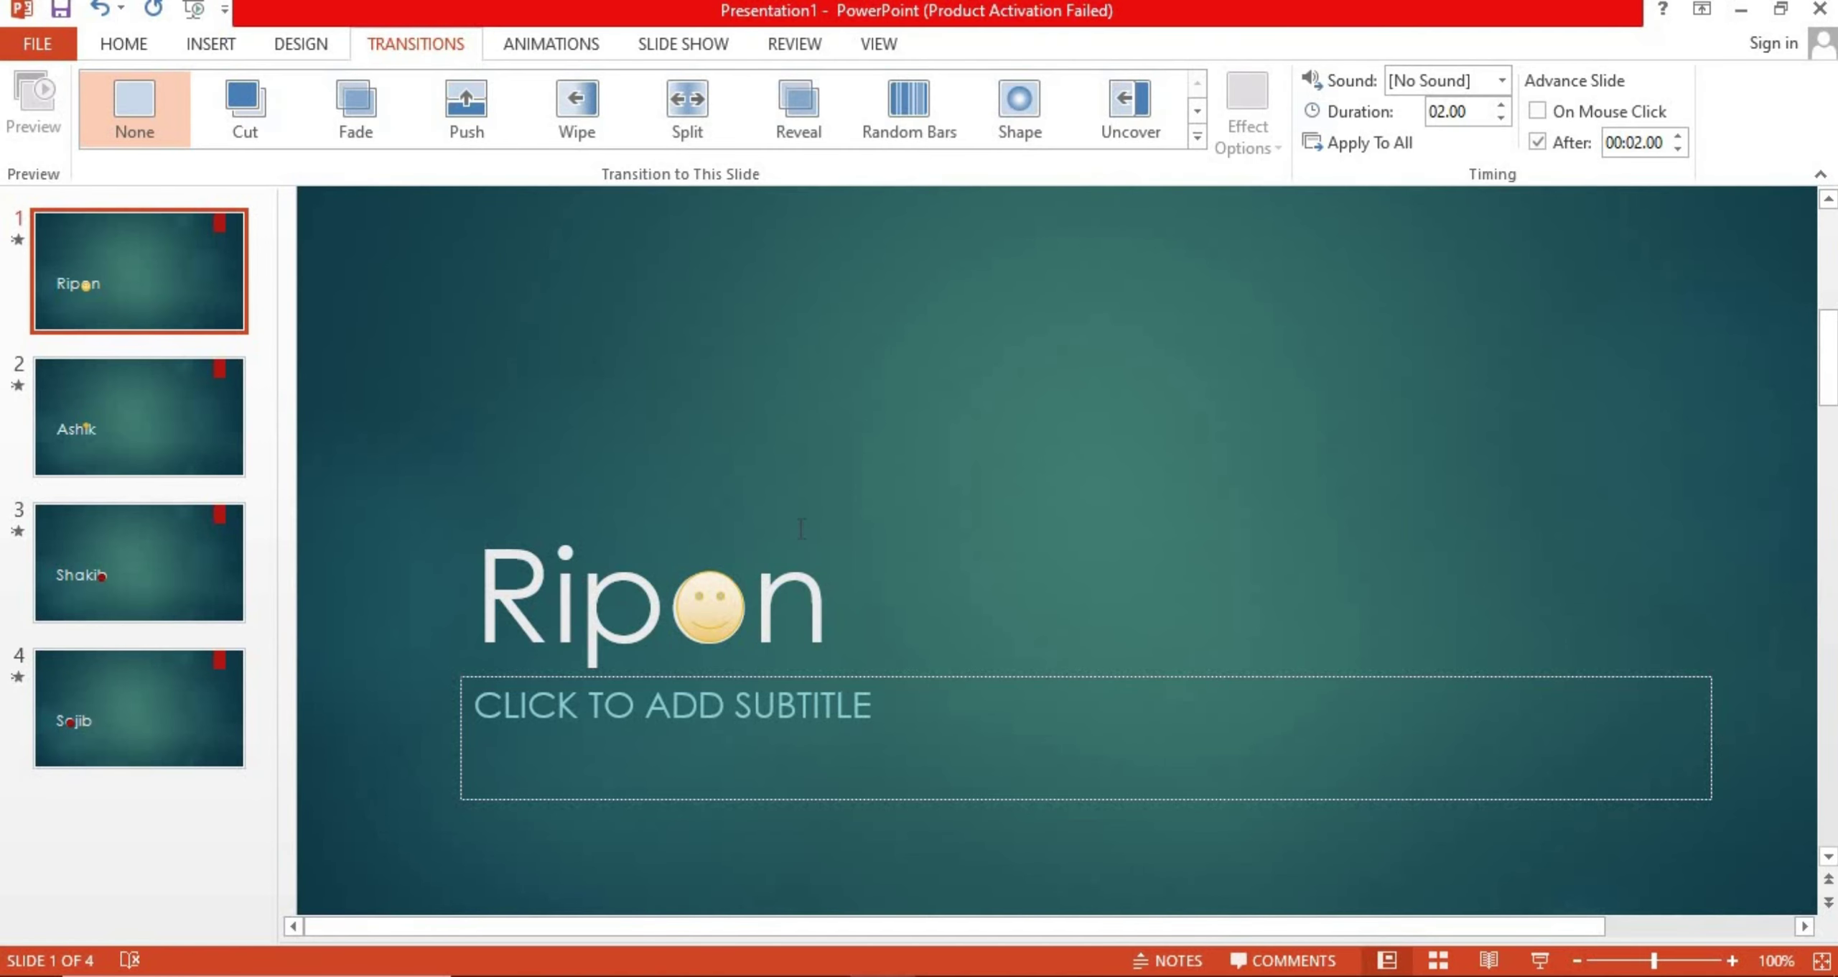